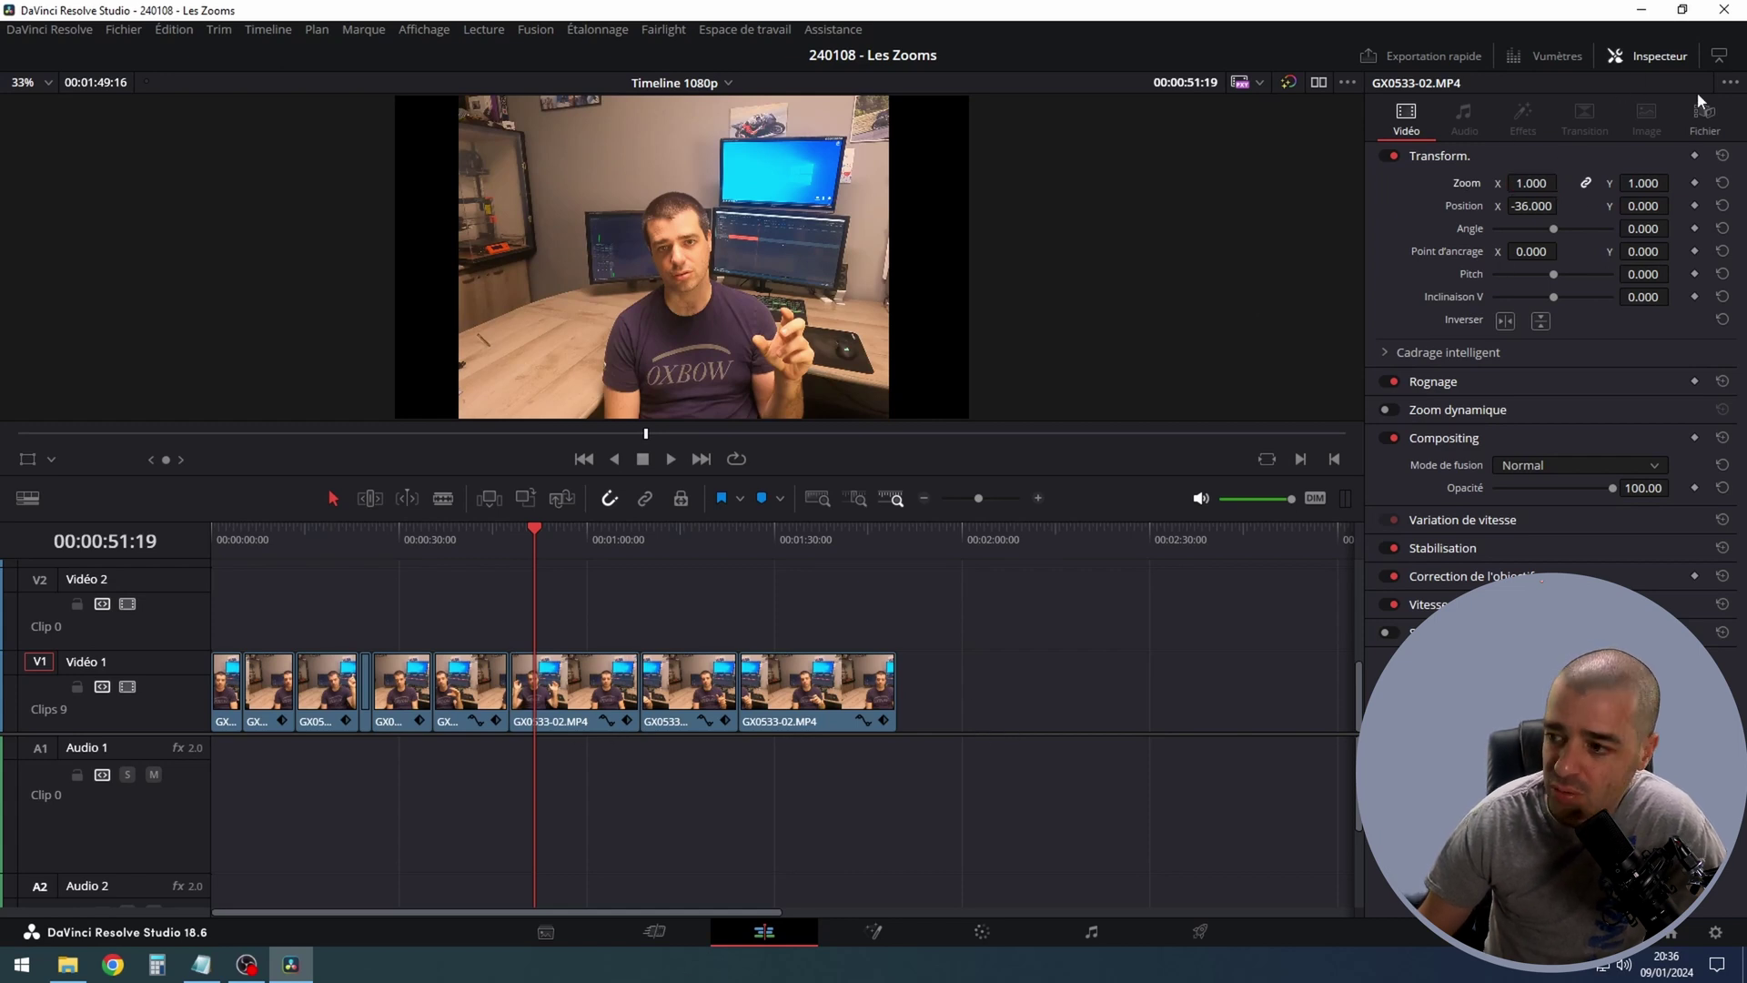
# Step: Set the zoom of the clip under the playhead to 1.3 on both axes and save the project
pyautogui.click(1652, 53)
pyautogui.click(1652, 54)
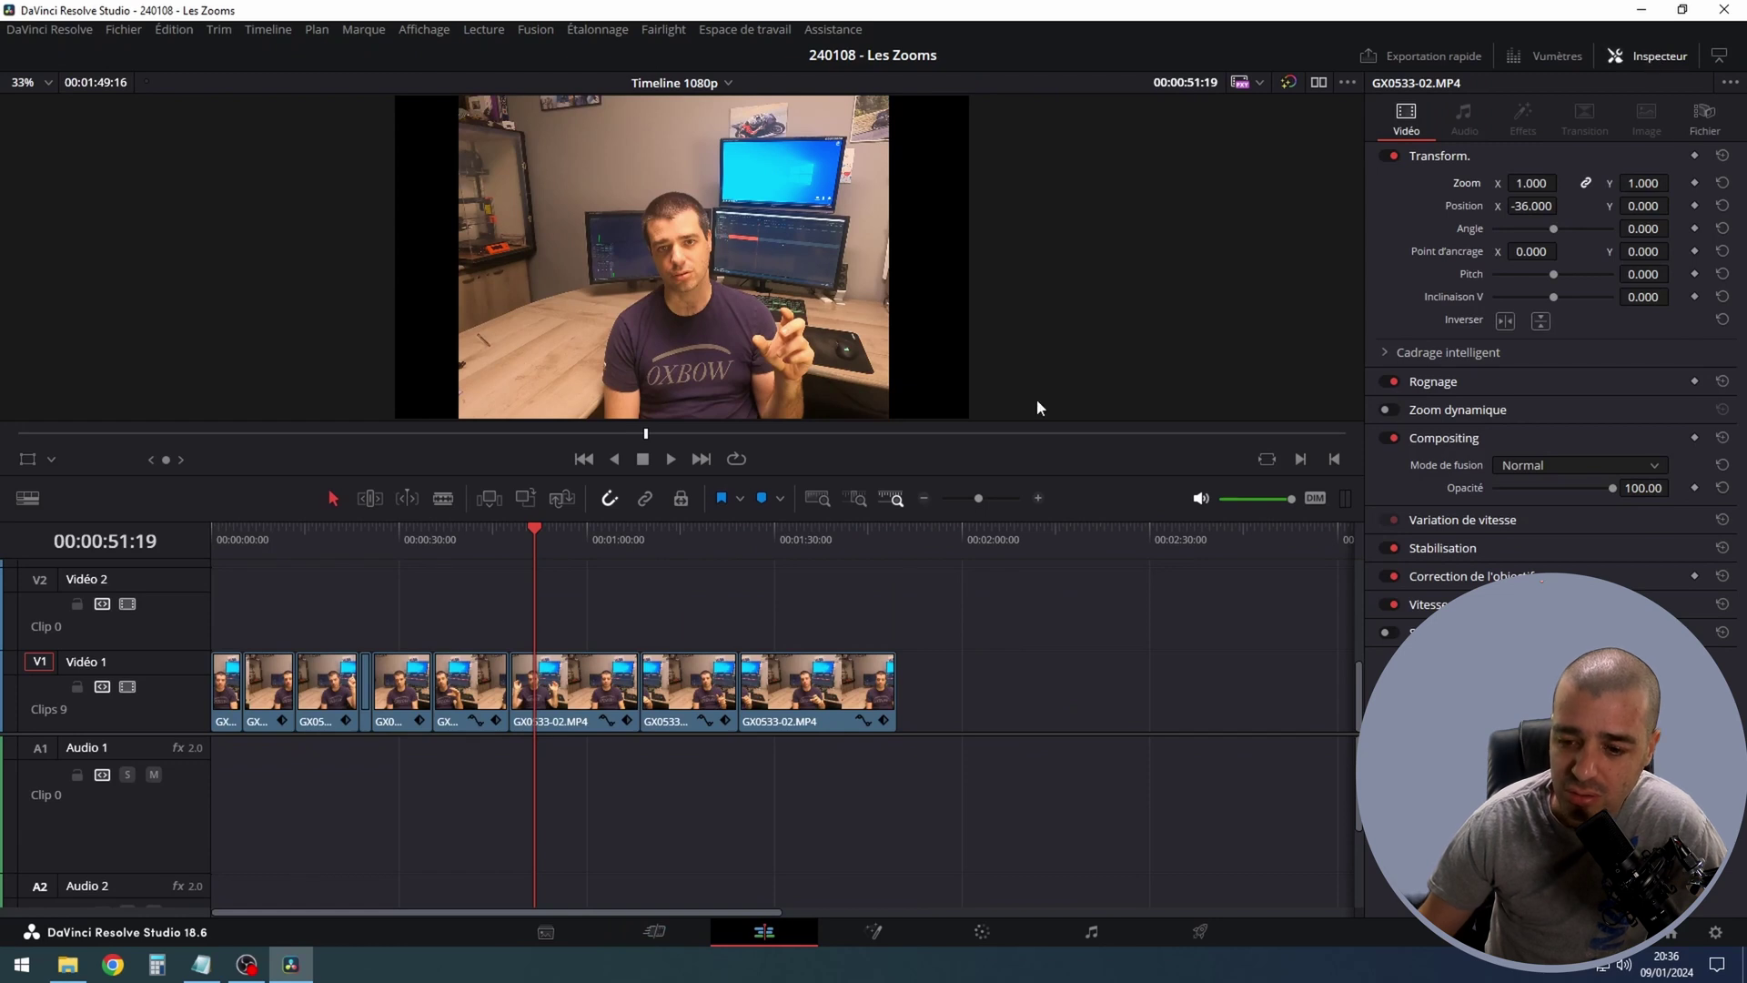
pyautogui.click(582, 719)
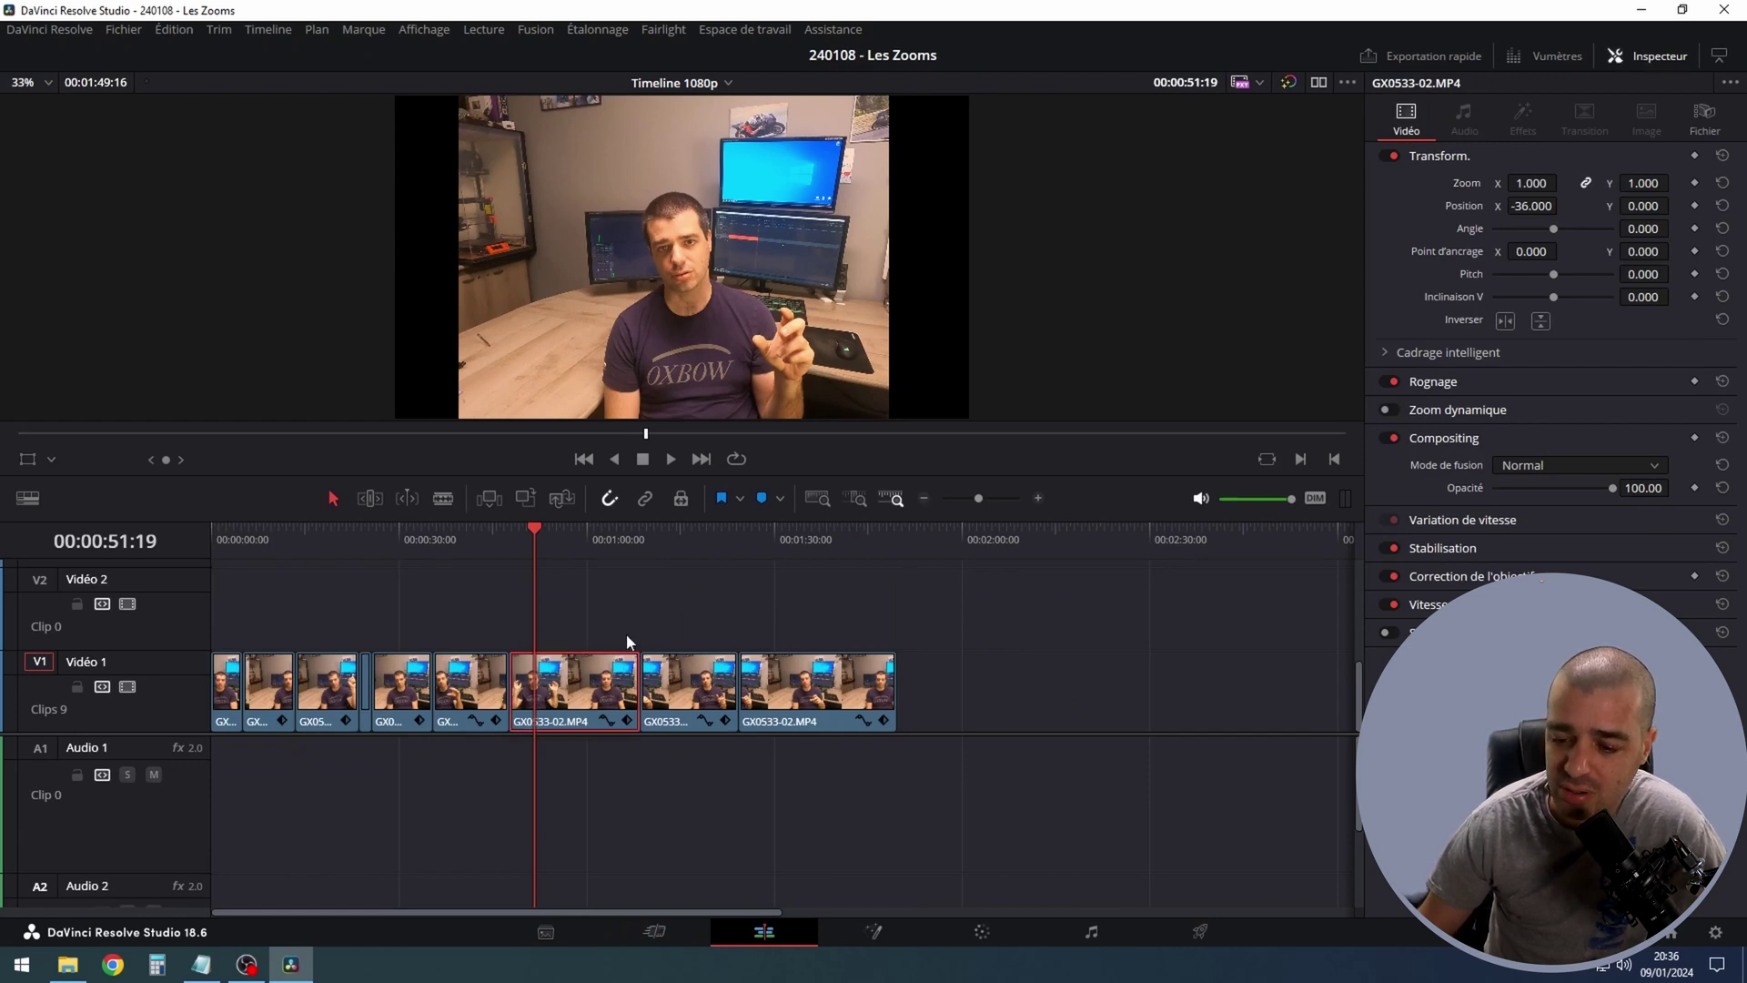
pyautogui.click(1537, 187)
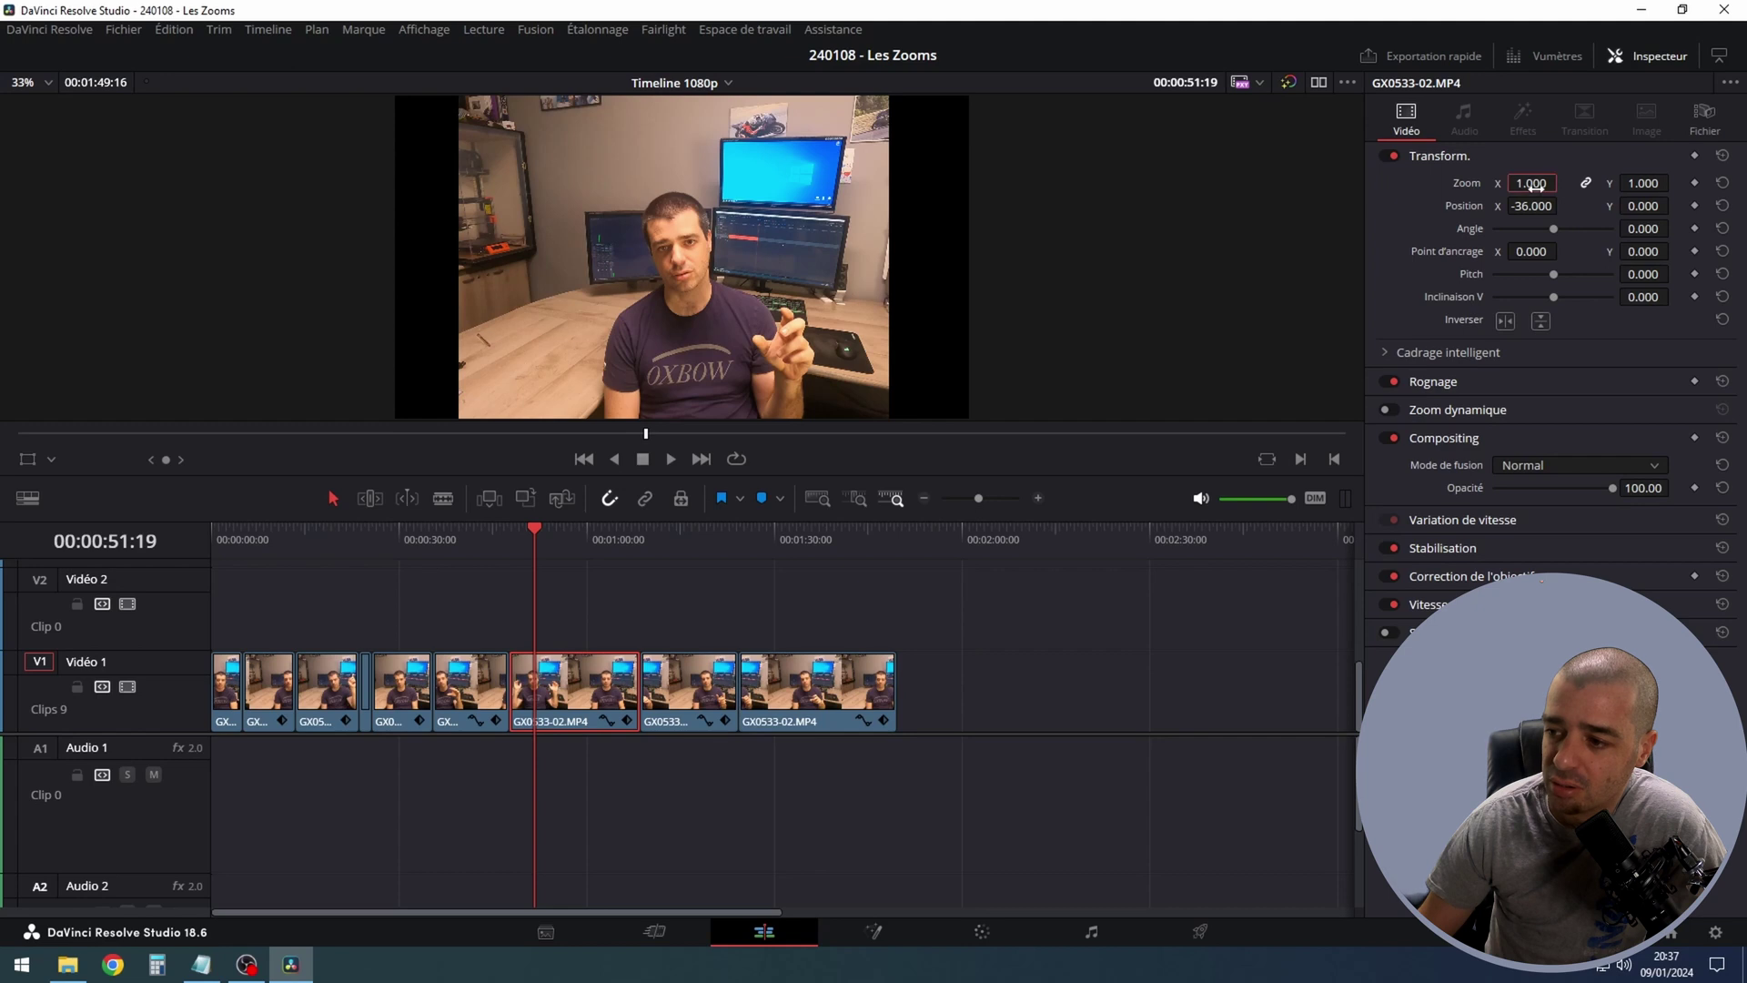
pyautogui.write('1.2')
pyautogui.press('Return')
pyautogui.click(1535, 187)
pyautogui.write('1.3')
pyautogui.press('Return')
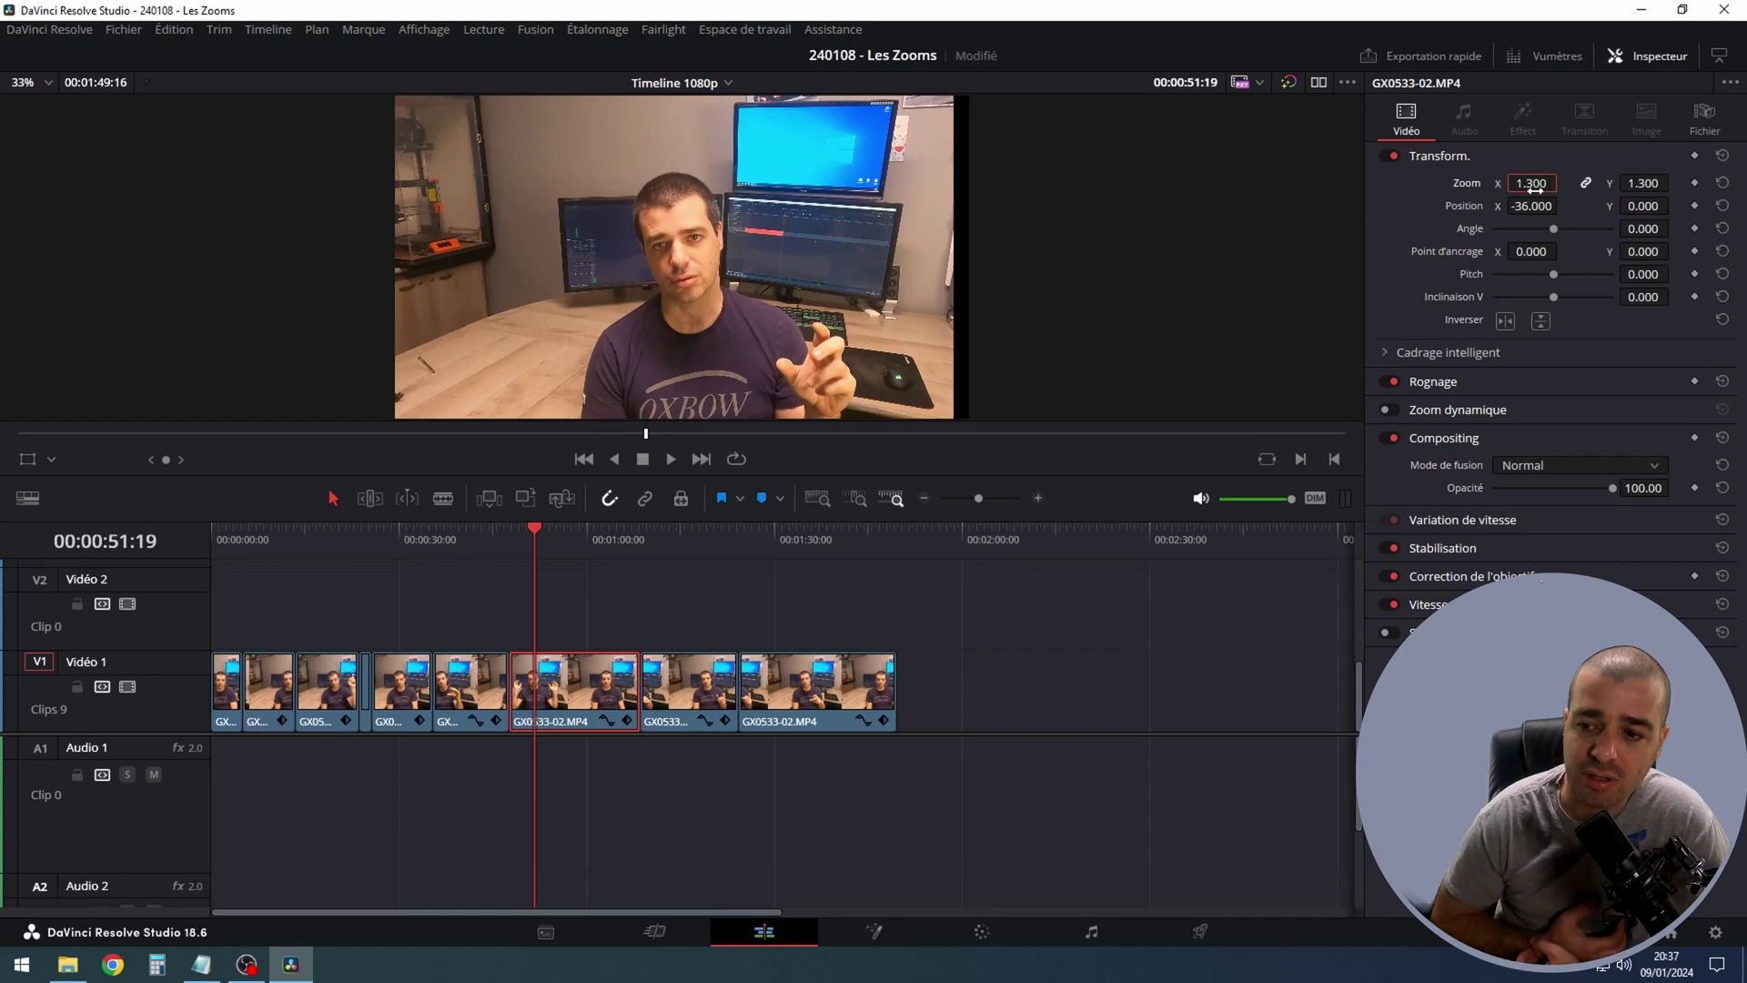
pyautogui.hotkey('ctrl', 's')
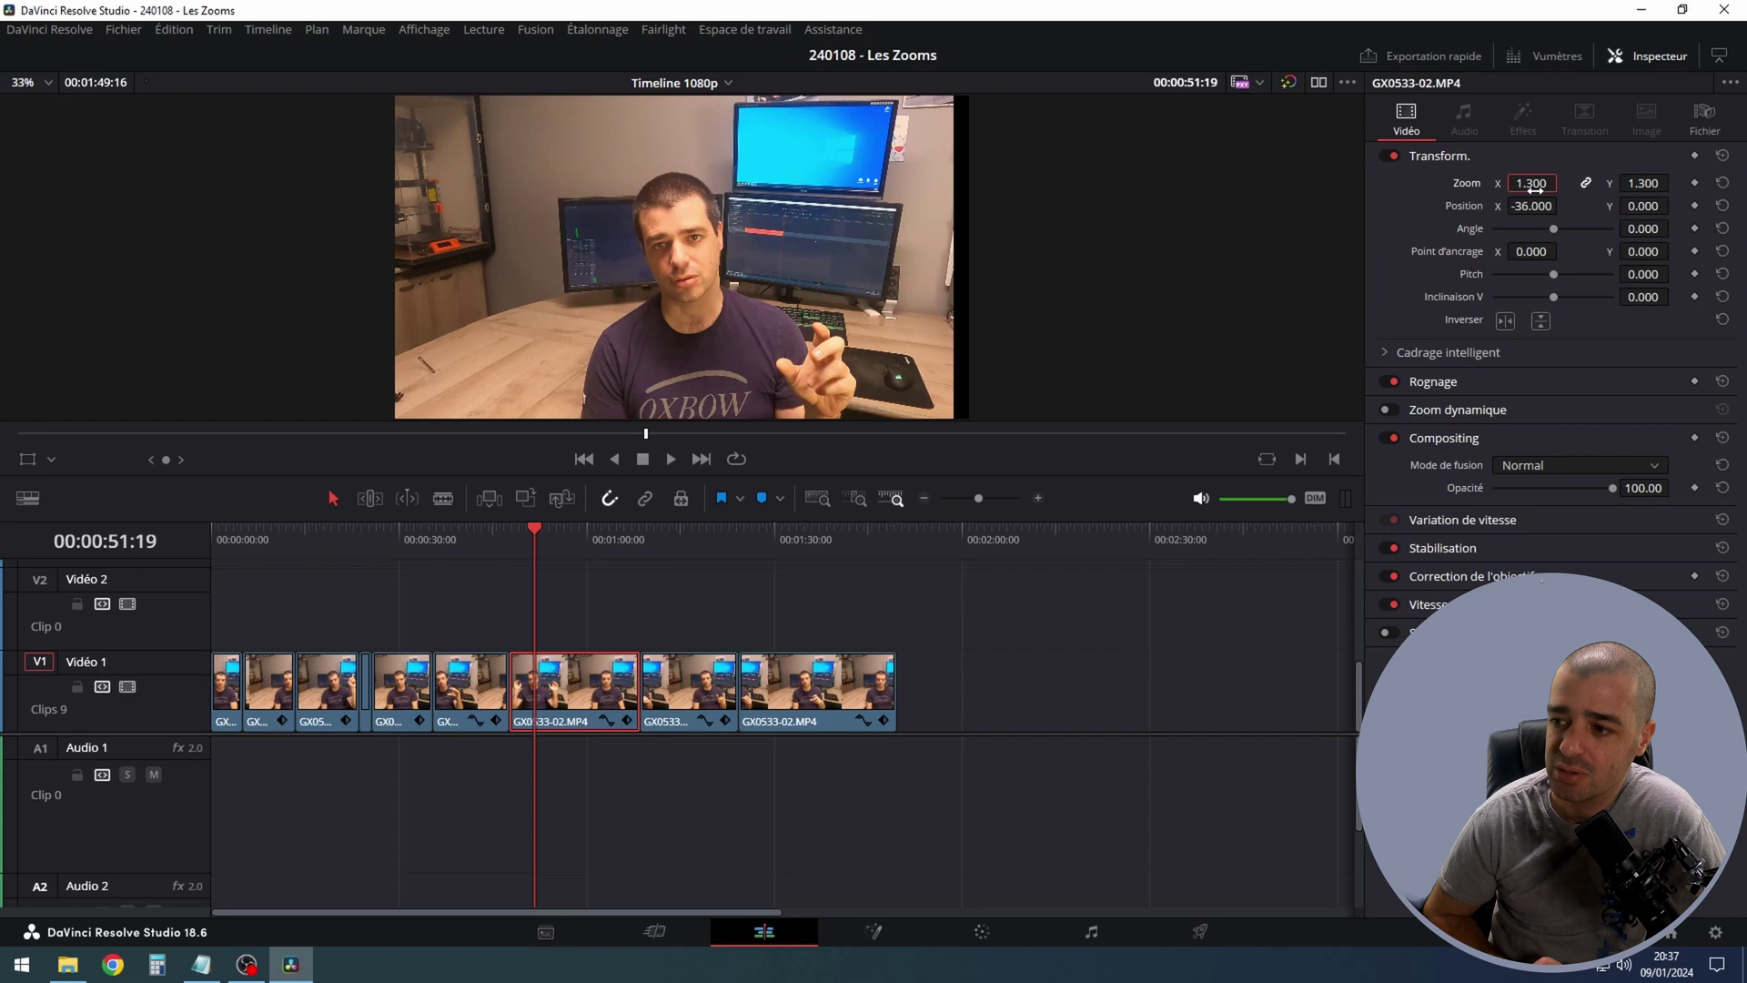
# Step: Toggle the link between the clip's X and Y zoom, save the project and set Zoom X to 1.5
pyautogui.click(1585, 186)
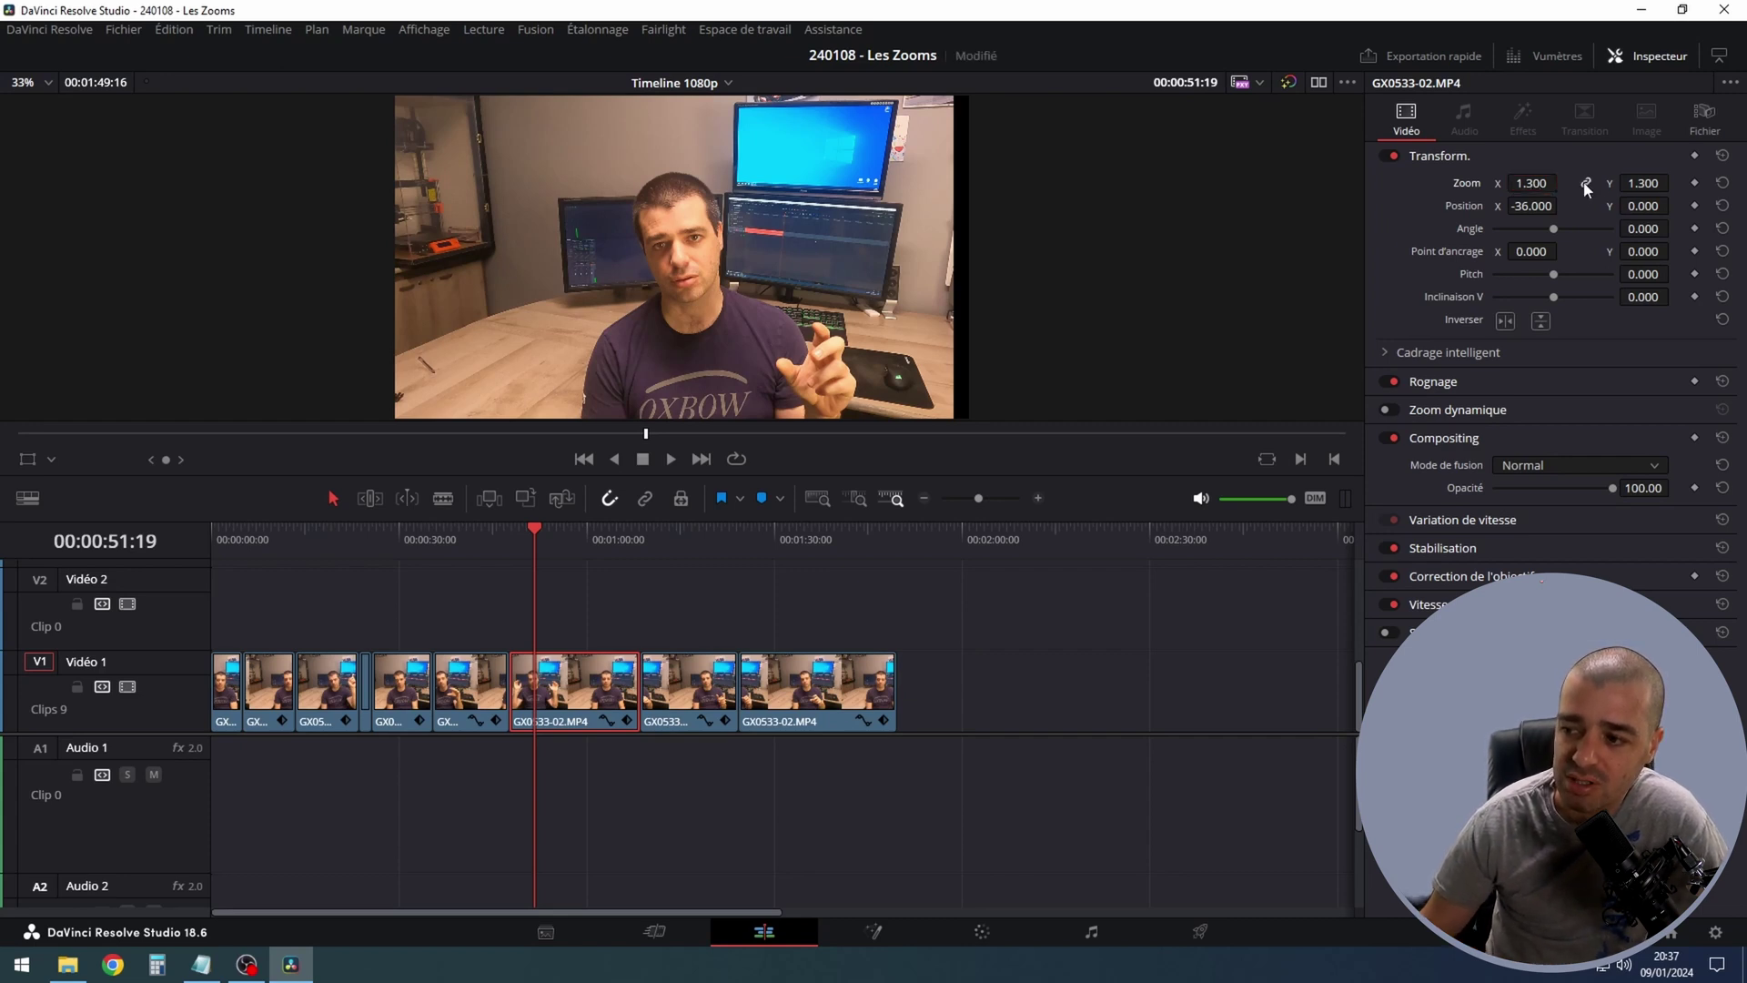
pyautogui.hotkey('ctrl', 's')
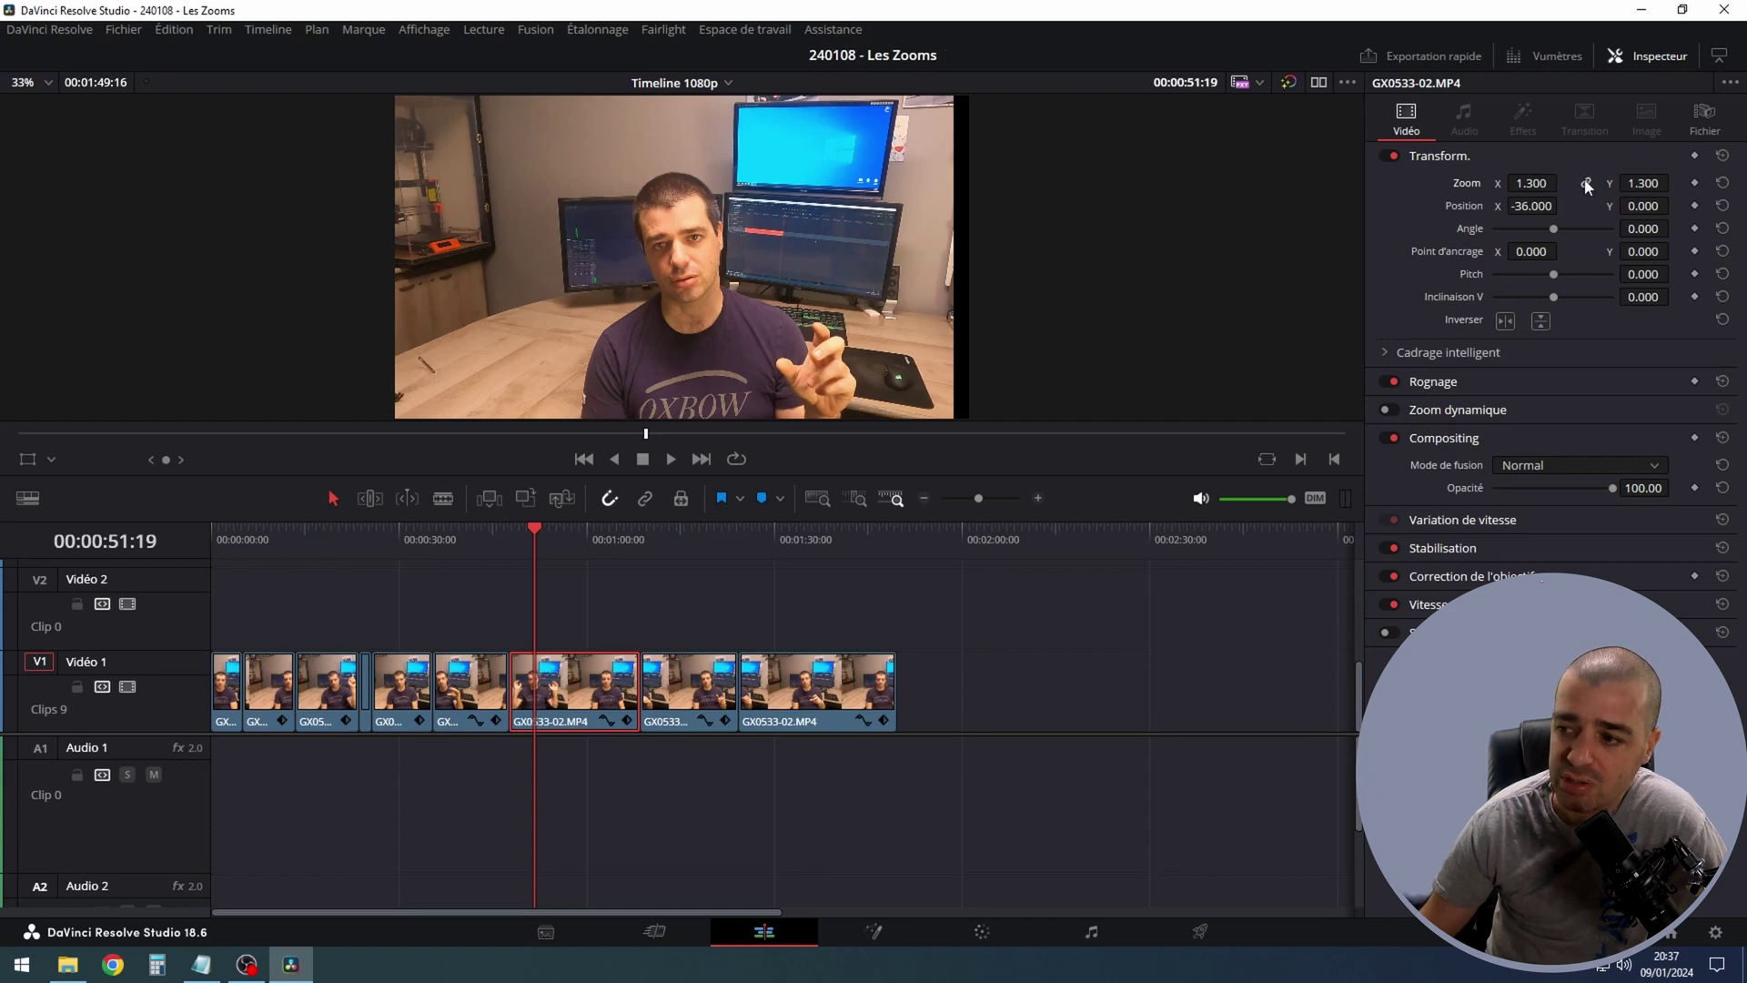
pyautogui.click(1527, 187)
pyautogui.write('1.5')
pyautogui.press('Return')
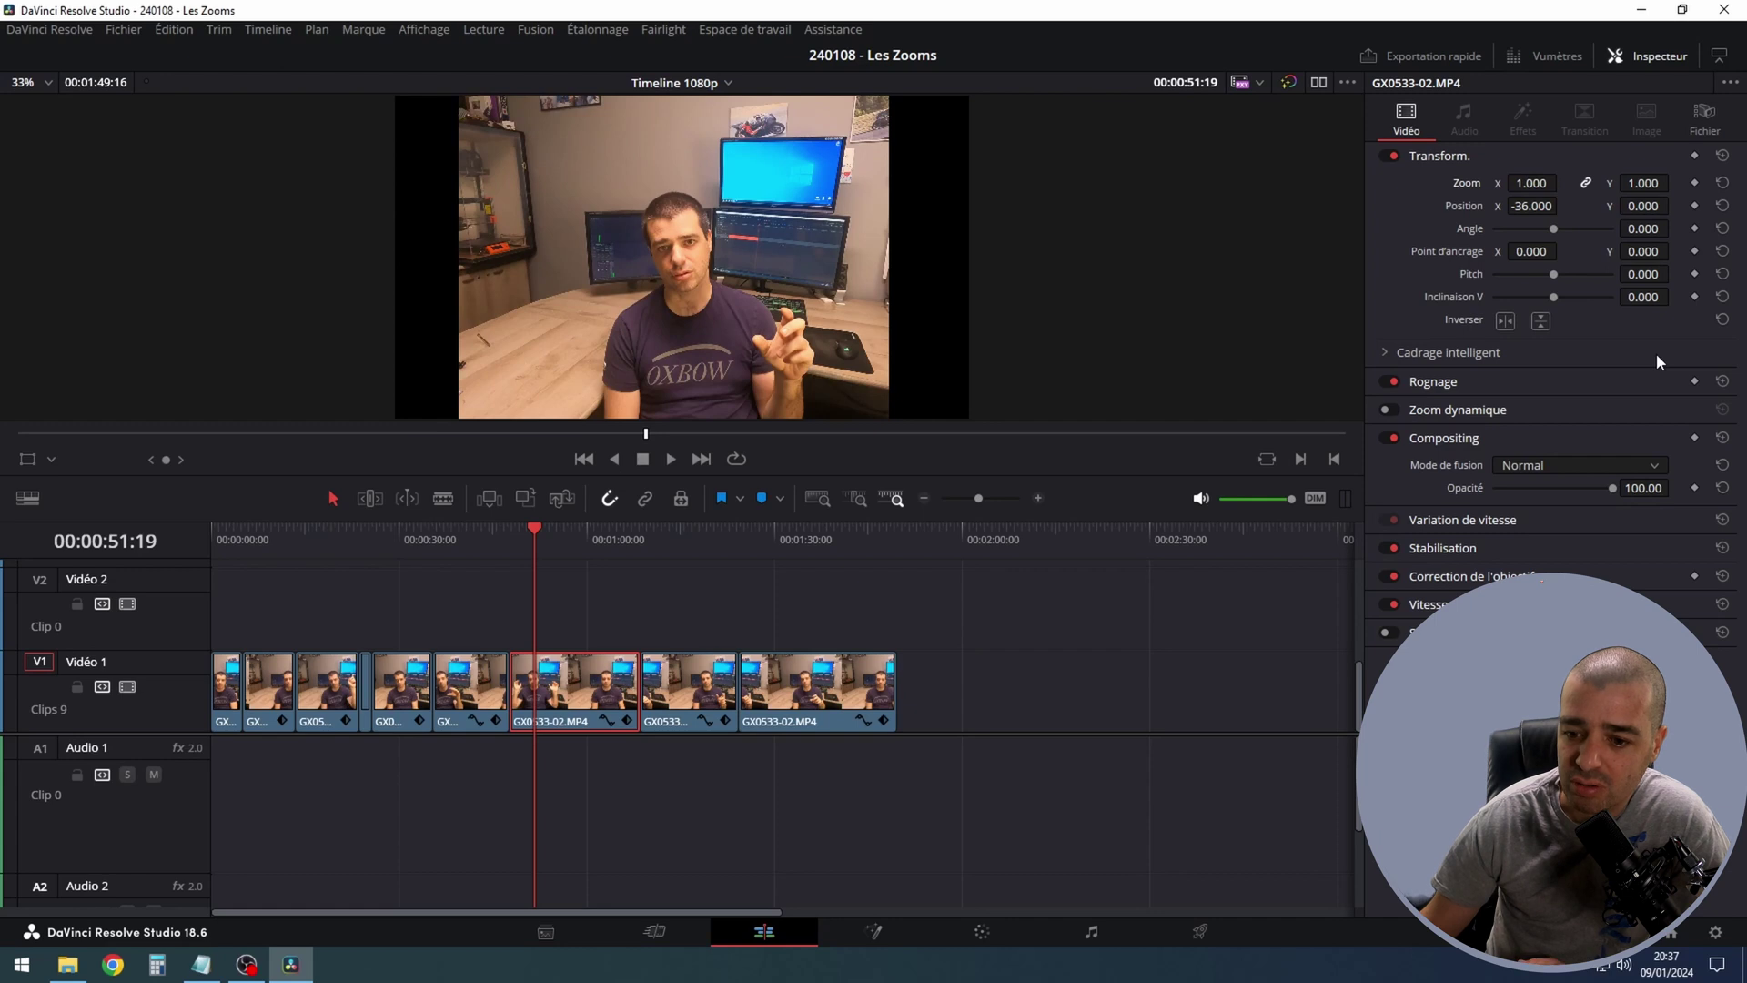
# Step: Hide the last clip's Zoom X curve, reset its zoom and enlarge it to about 1.41 at 00:01:47:08
pyautogui.moveTo(482, 537); pyautogui.dragTo(510, 535)
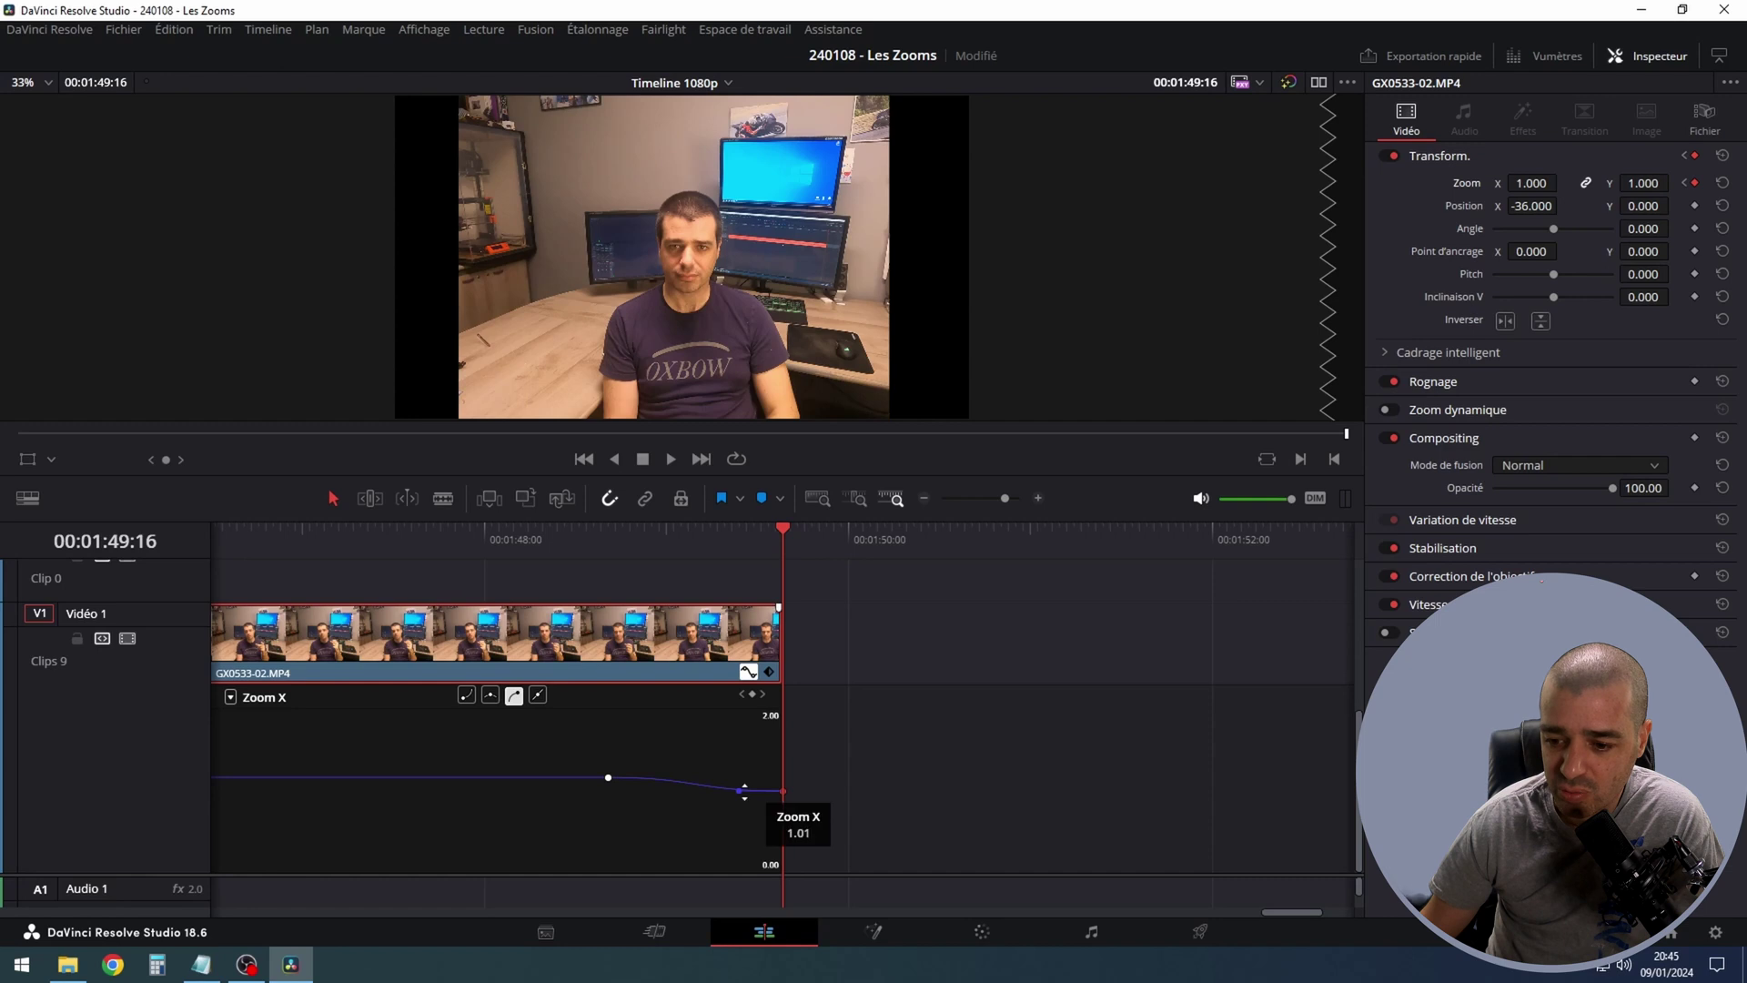
pyautogui.click(748, 672)
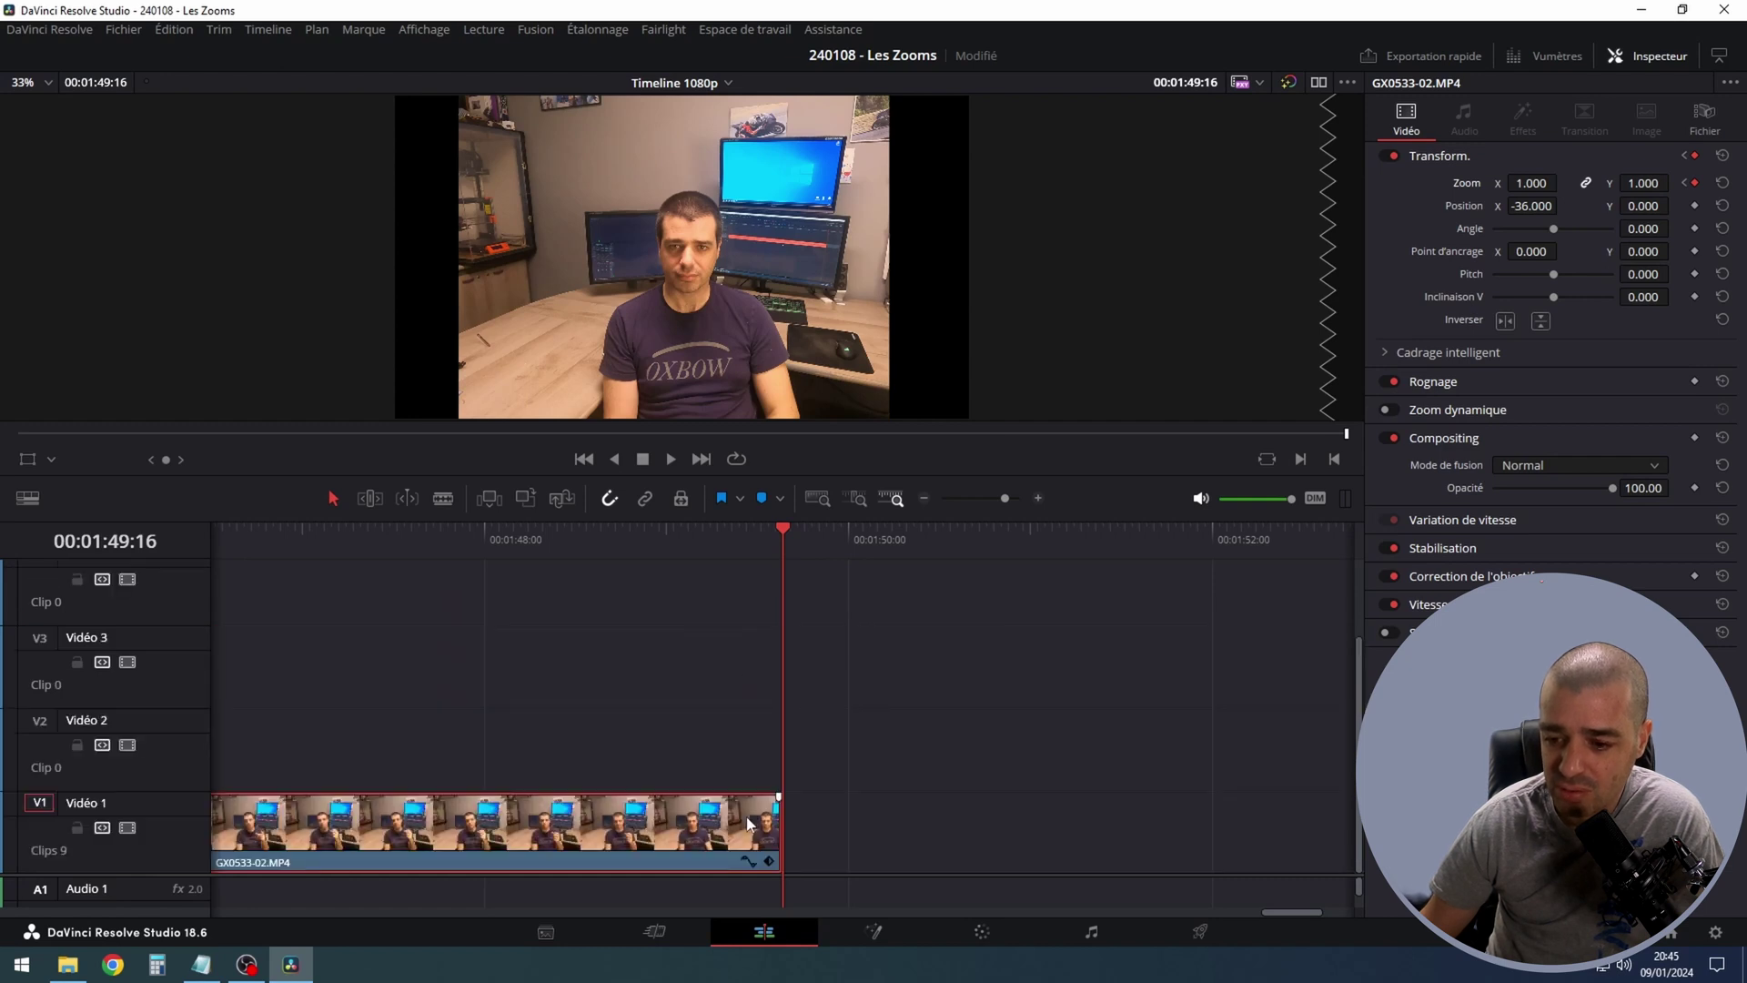
pyautogui.click(1724, 184)
pyautogui.click(359, 537)
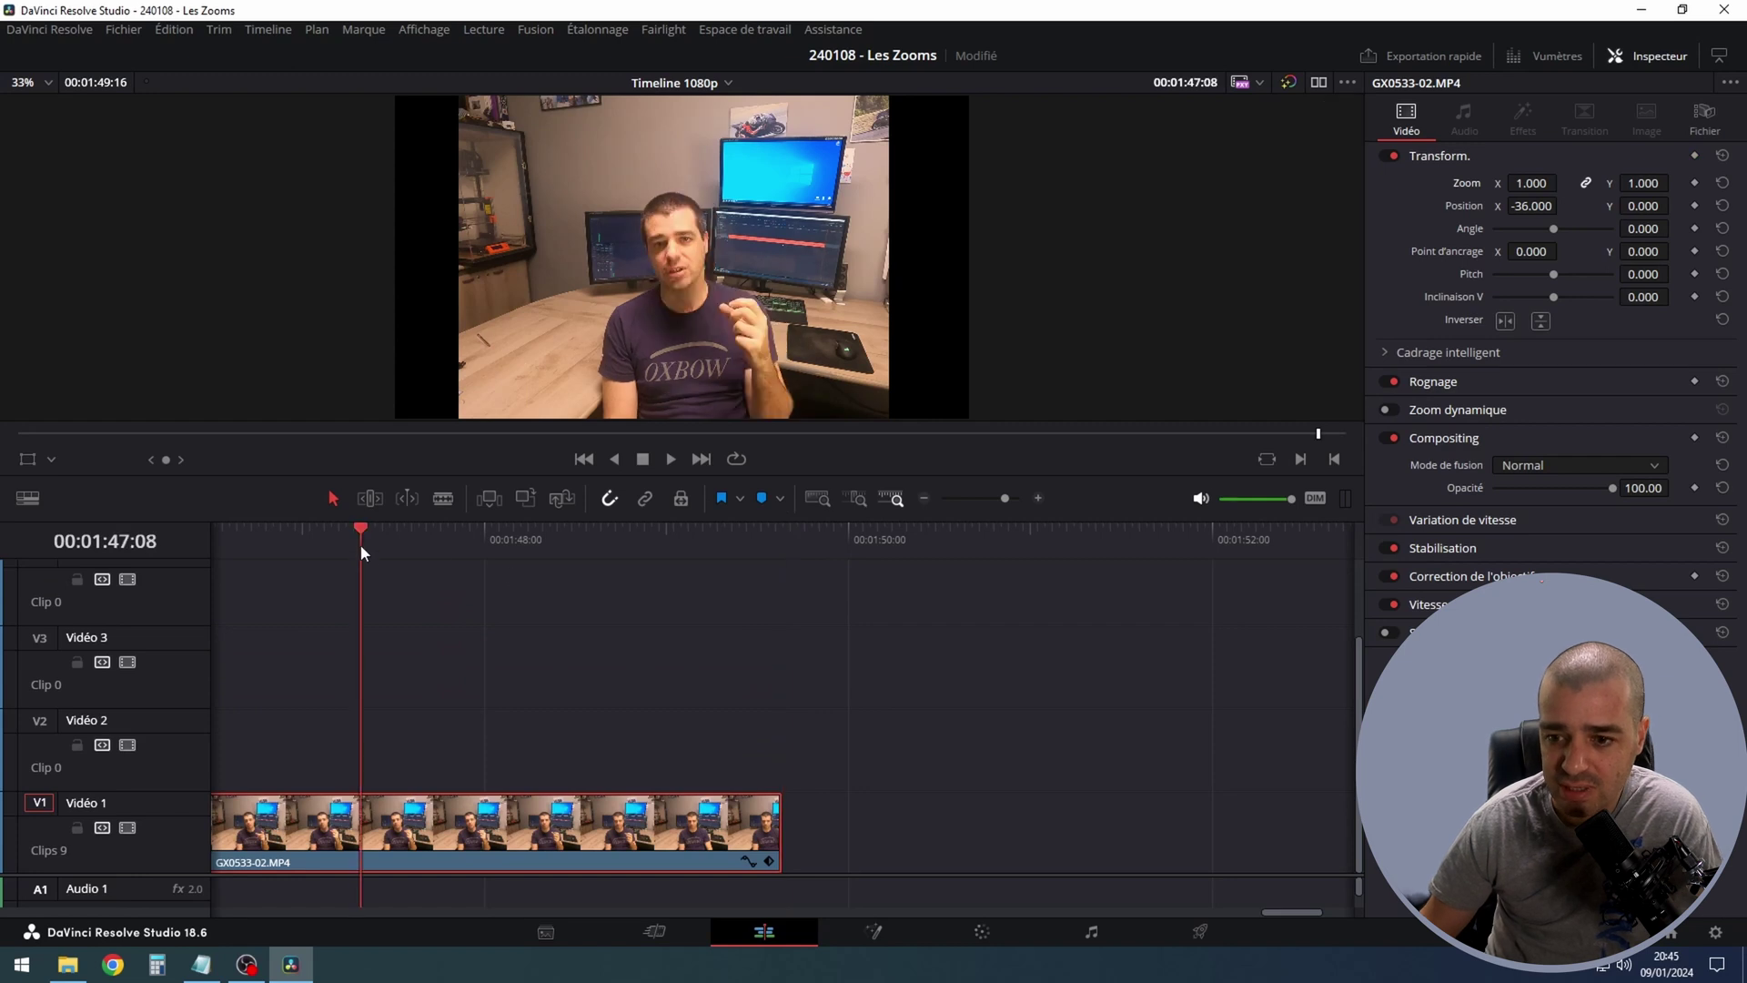
pyautogui.moveTo(1536, 183)
pyautogui.mouseDown()
pyautogui.moveTo(1518, 183)
pyautogui.moveTo(1562, 183)
pyautogui.mouseUp()
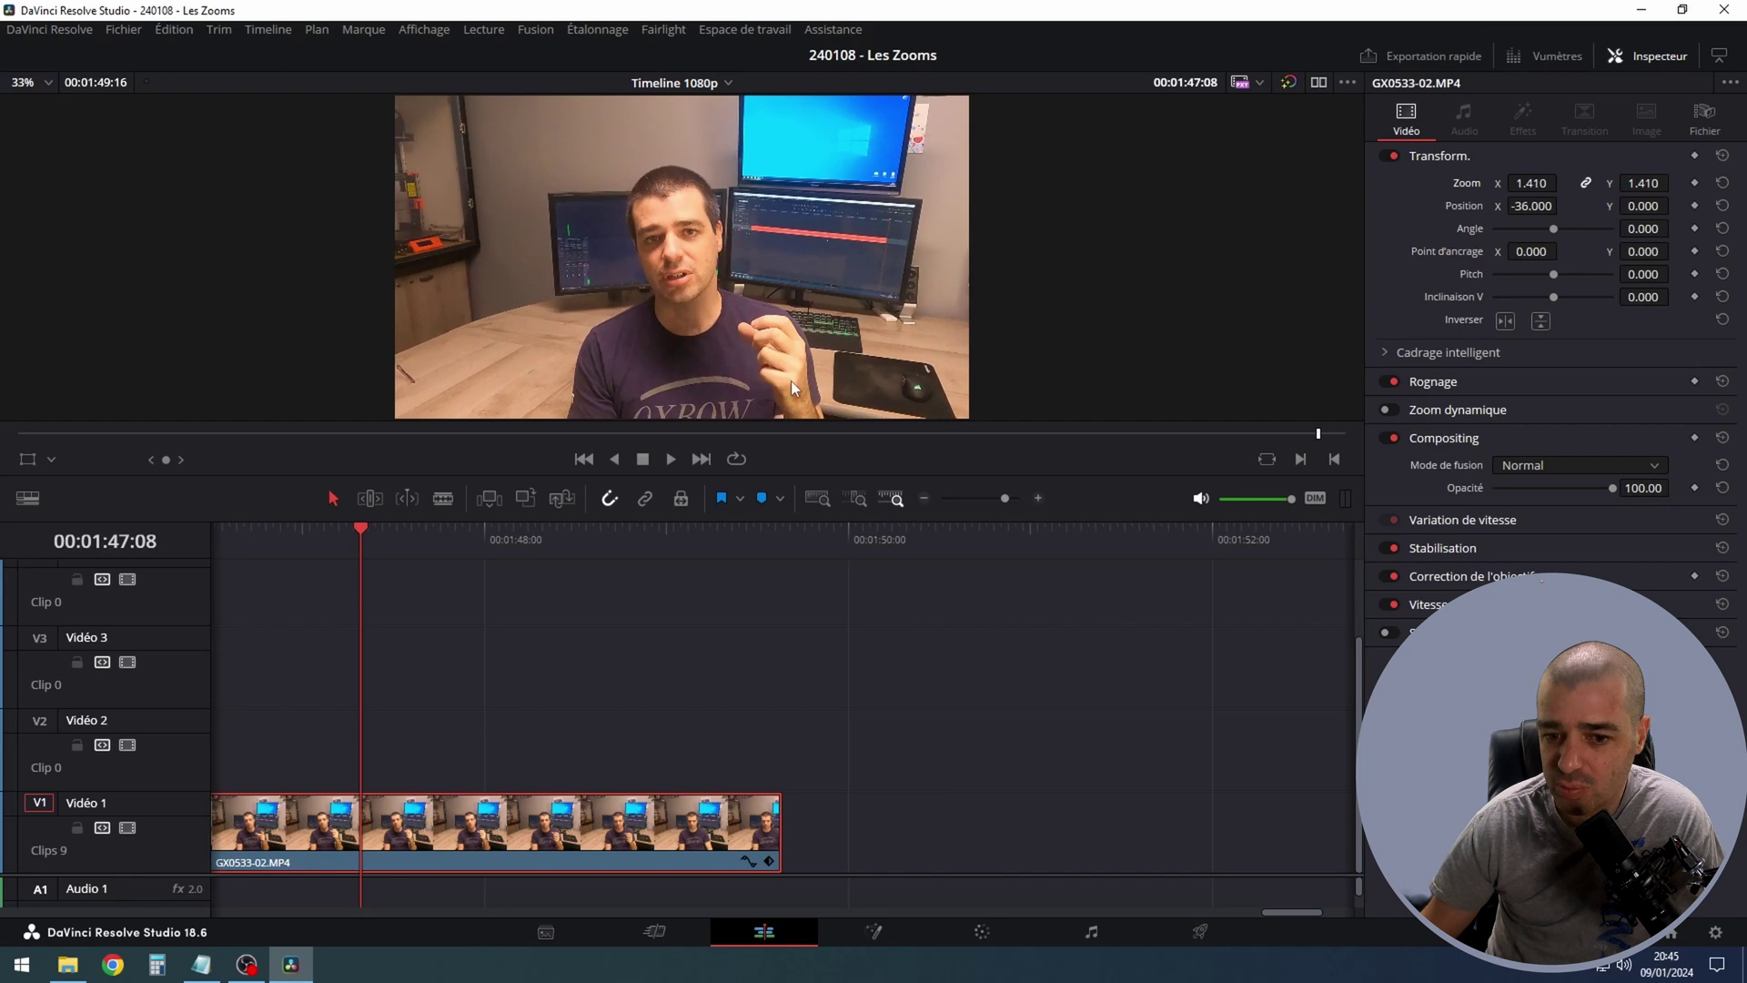
# Step: Show the transform handles, place the clip at position X 65.408, Y 170.366, and set its anchor point at X 122.766, Y -325.229
pyautogui.click(27, 458)
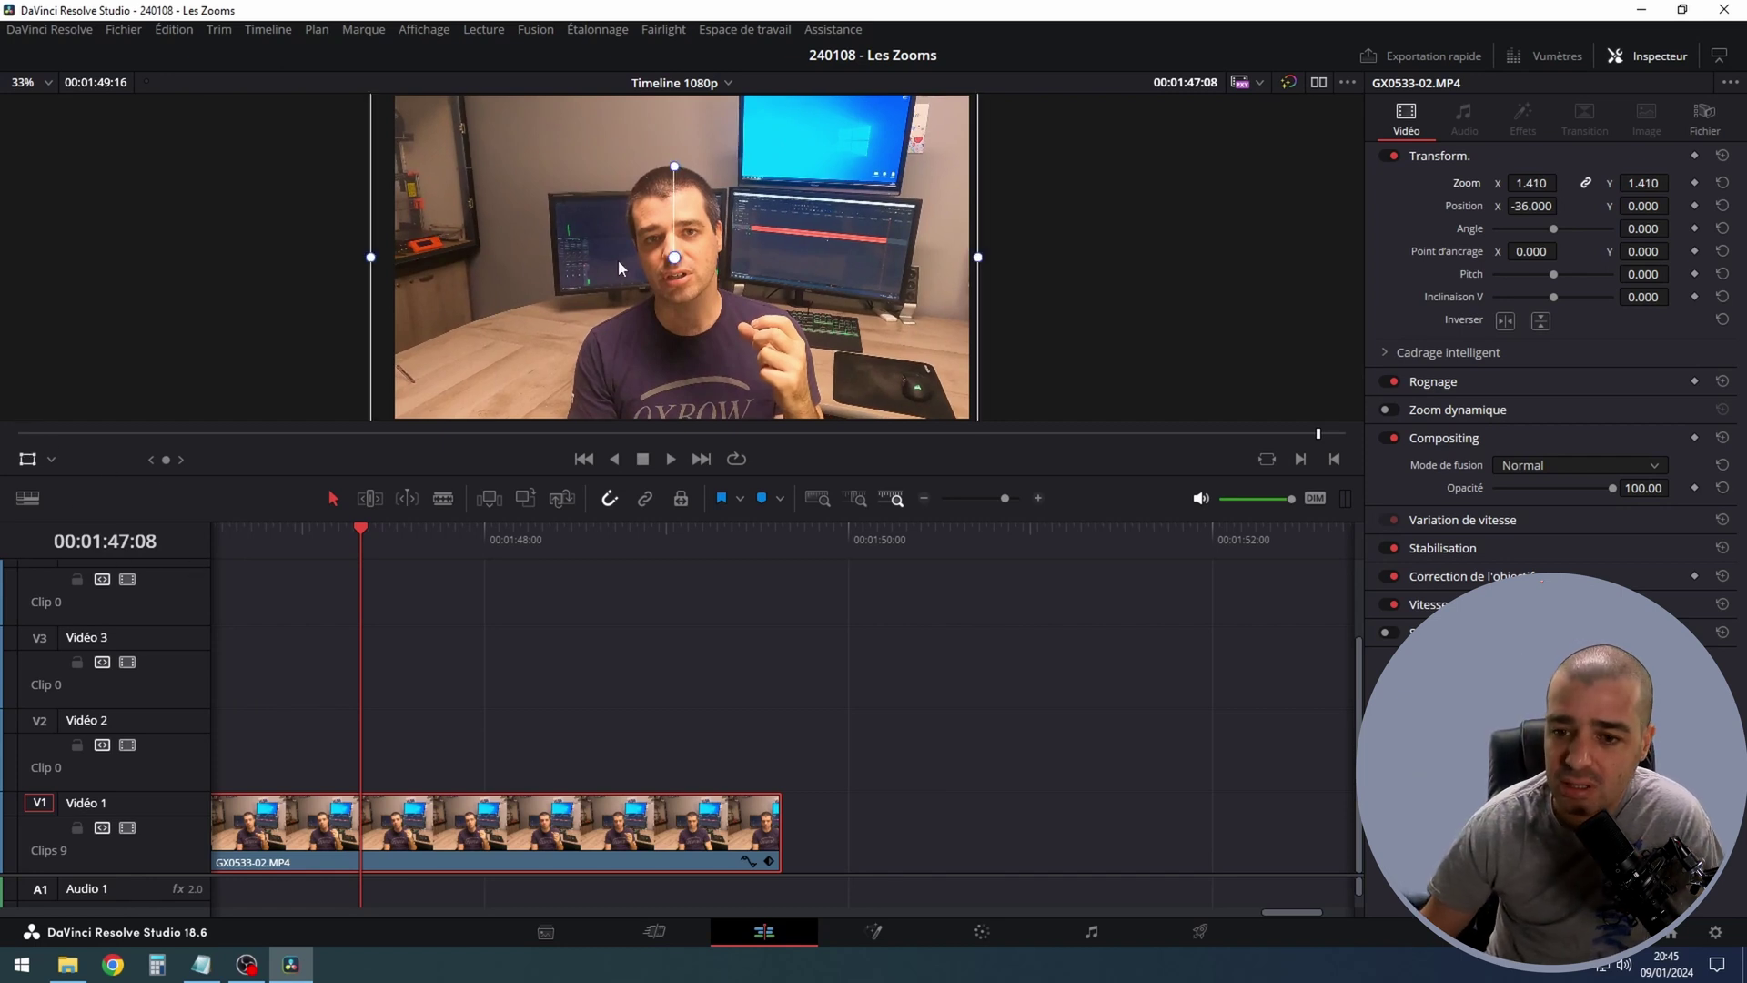
pyautogui.moveTo(675, 258)
pyautogui.mouseDown()
pyautogui.moveTo(790, 242)
pyautogui.moveTo(582, 250)
pyautogui.moveTo(752, 233)
pyautogui.moveTo(795, 279)
pyautogui.moveTo(681, 258)
pyautogui.moveTo(697, 255)
pyautogui.moveTo(697, 280)
pyautogui.moveTo(697, 205)
pyautogui.moveTo(729, 241)
pyautogui.moveTo(726, 296)
pyautogui.mouseUp()
pyautogui.scroll(-2, 904, 215)
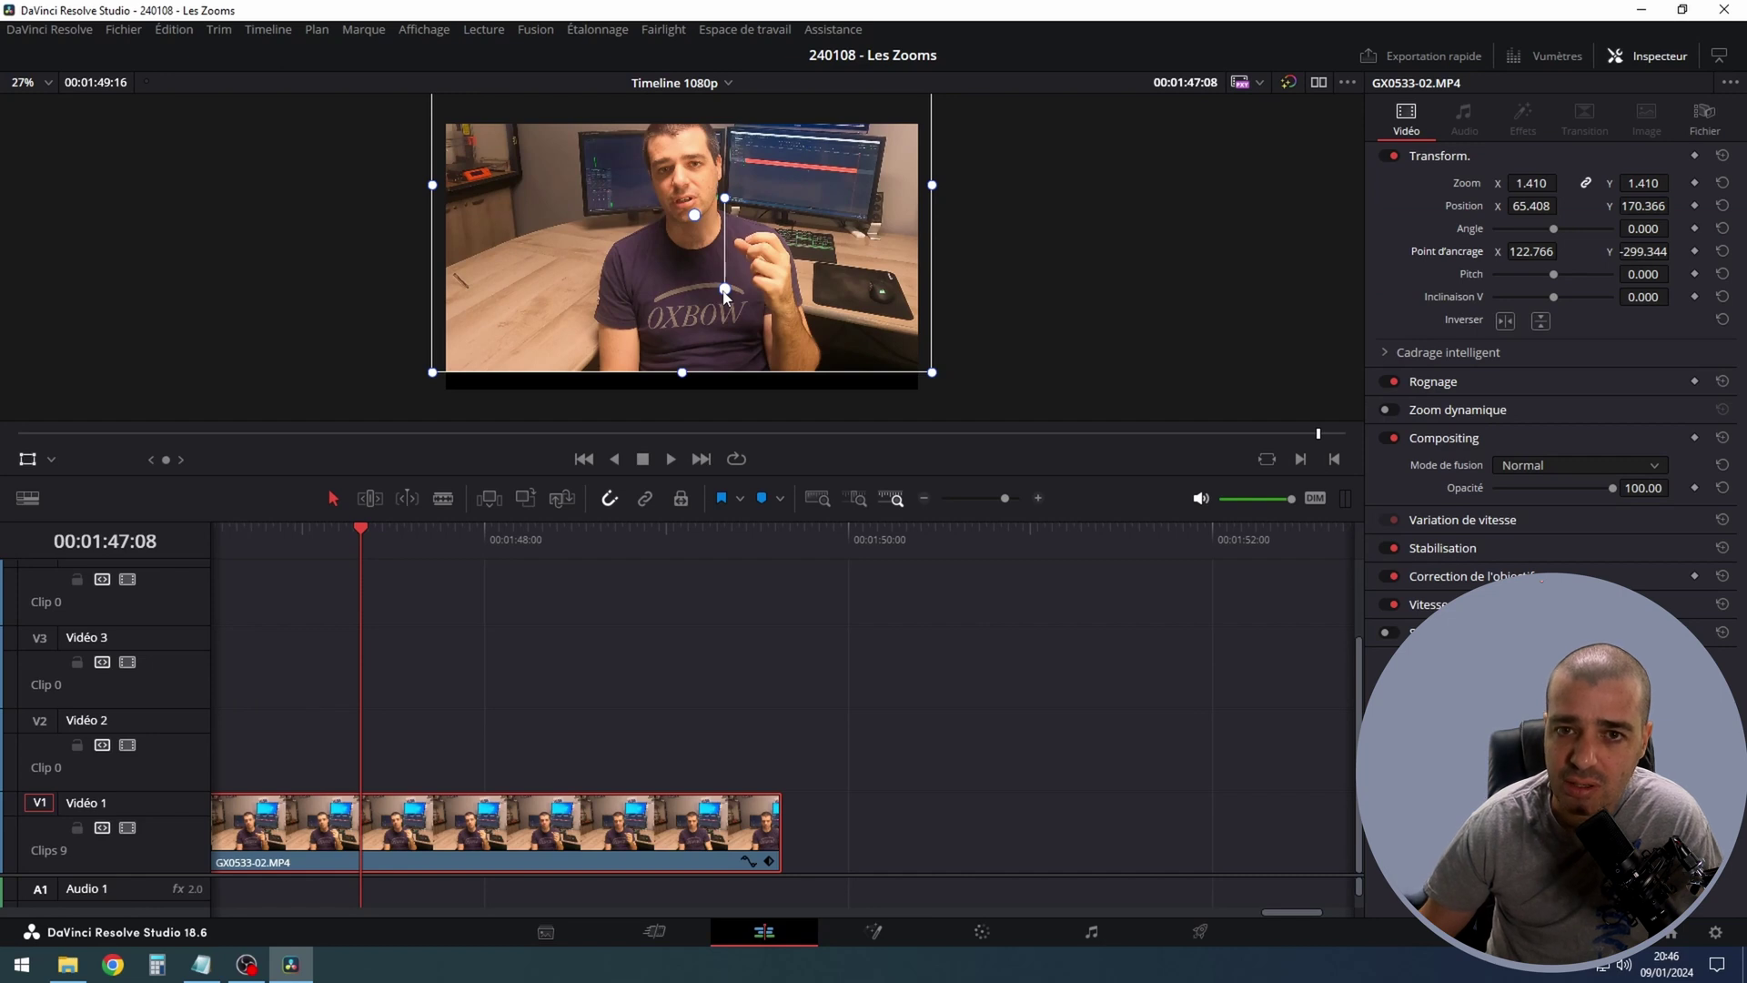
pyautogui.moveTo(726, 292); pyautogui.dragTo(725, 296)
# Step: Try enlarging the clip around the anchor point on the chest, up to a zoom of about 3.83
pyautogui.moveTo(1532, 183); pyautogui.dragTo(1563, 183)
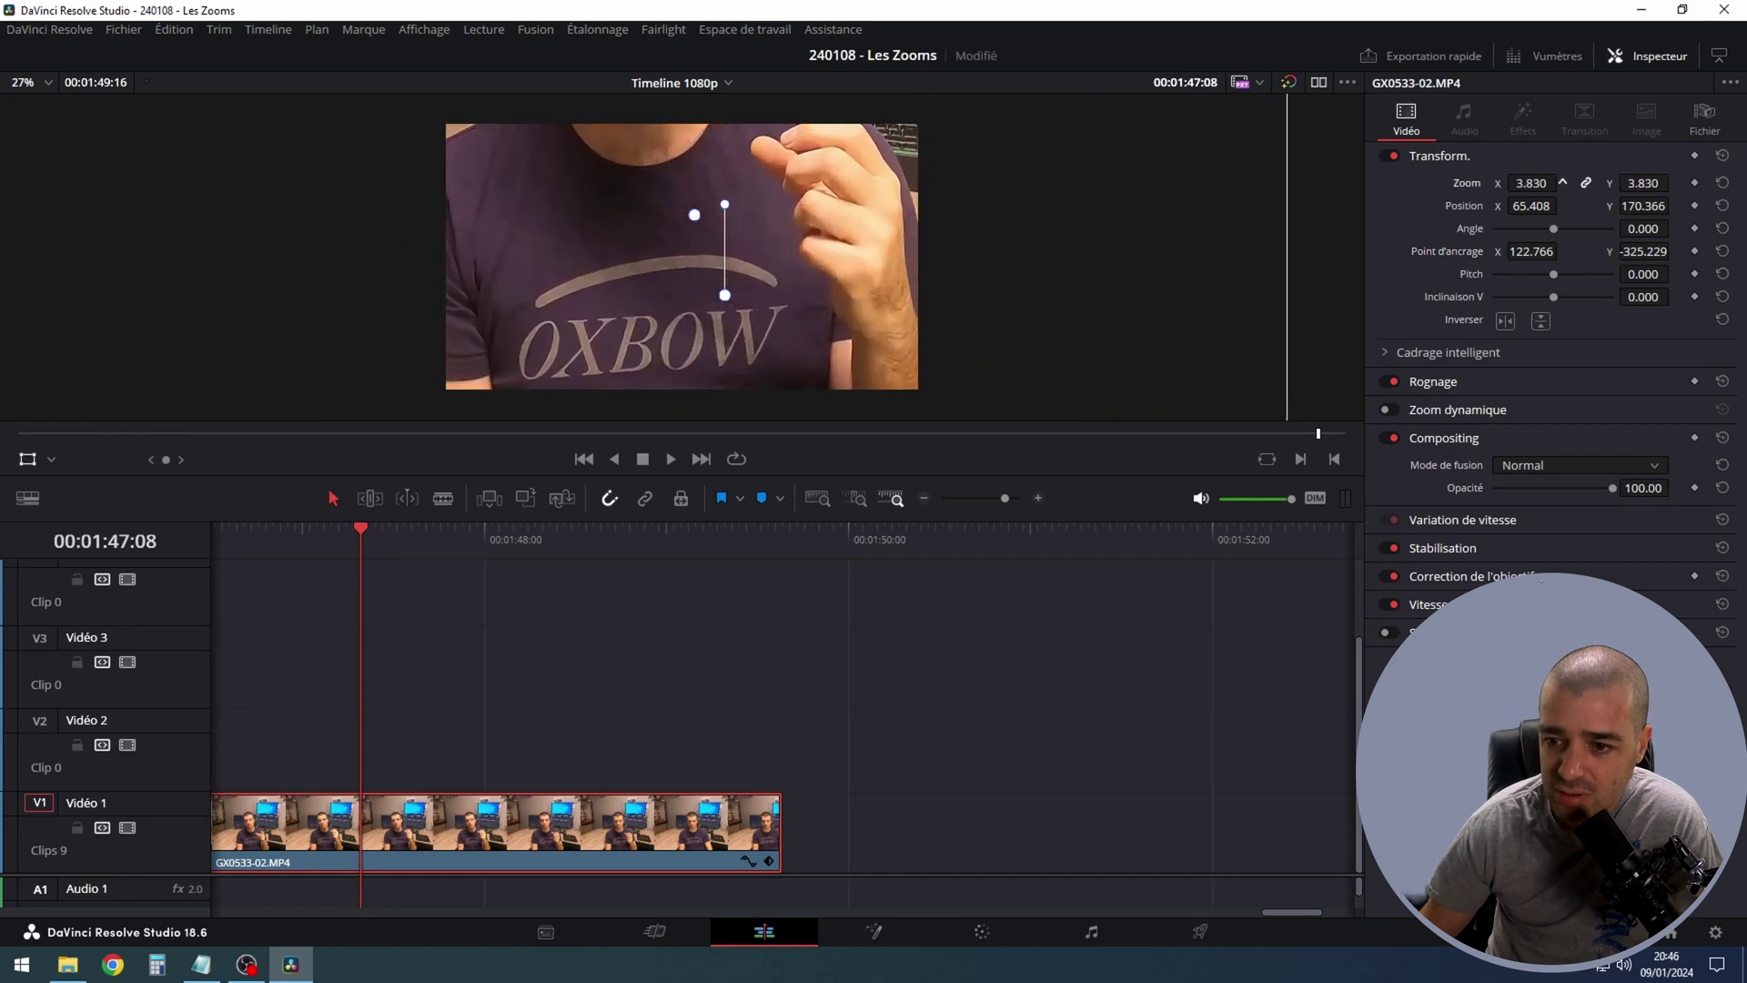
pyautogui.scroll(-10, 1563, 183)
pyautogui.scroll(-3, 1562, 183)
pyautogui.hotkey('ctrl', 's')
# Step: Move the clip's anchor point onto the man's face at about X -25.150, Y 140.703
pyautogui.moveTo(726, 299); pyautogui.dragTo(691, 192)
pyautogui.moveTo(1524, 187)
pyautogui.mouseDown()
pyautogui.moveTo(1588, 187)
pyautogui.moveTo(1524, 183)
pyautogui.mouseUp()
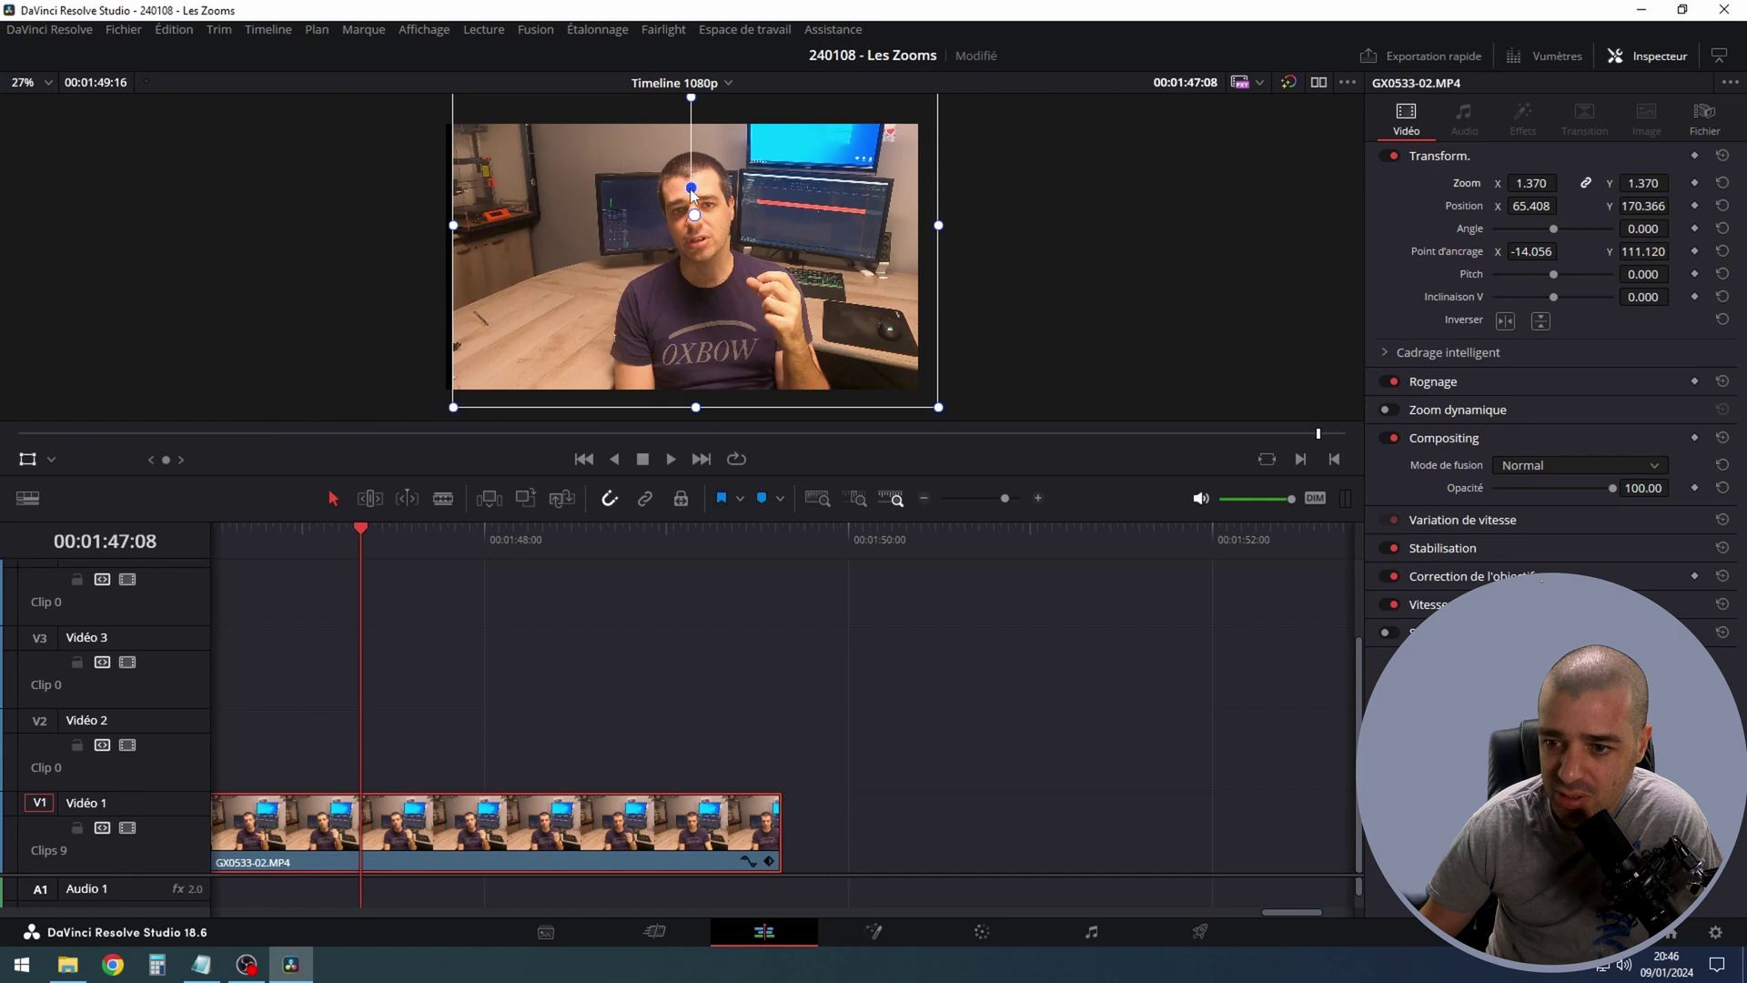
pyautogui.moveTo(691, 188); pyautogui.dragTo(688, 181)
# Step: Try several zoom levels around the face, end at a zoom of about 2.89, and save the project
pyautogui.click(1531, 183)
pyautogui.write('1.65')
pyautogui.press('Return')
pyautogui.click(1562, 183)
pyautogui.write('3.1')
pyautogui.press('Return')
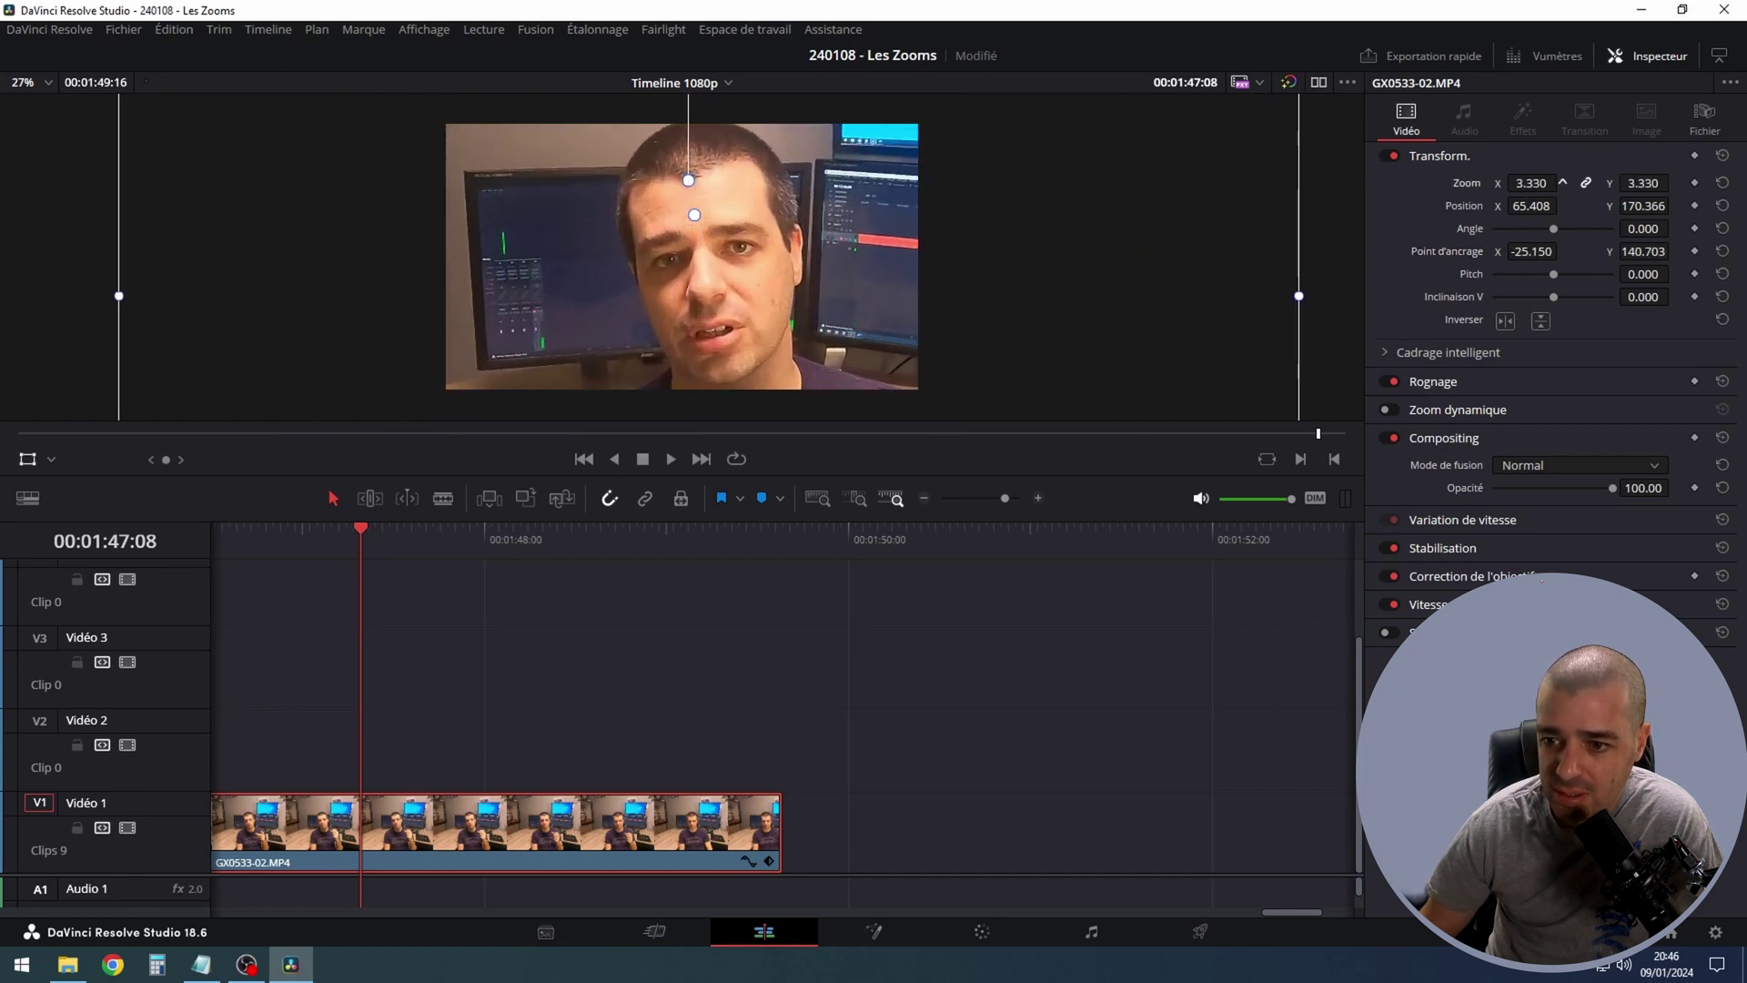
pyautogui.moveTo(1532, 183); pyautogui.dragTo(1513, 183)
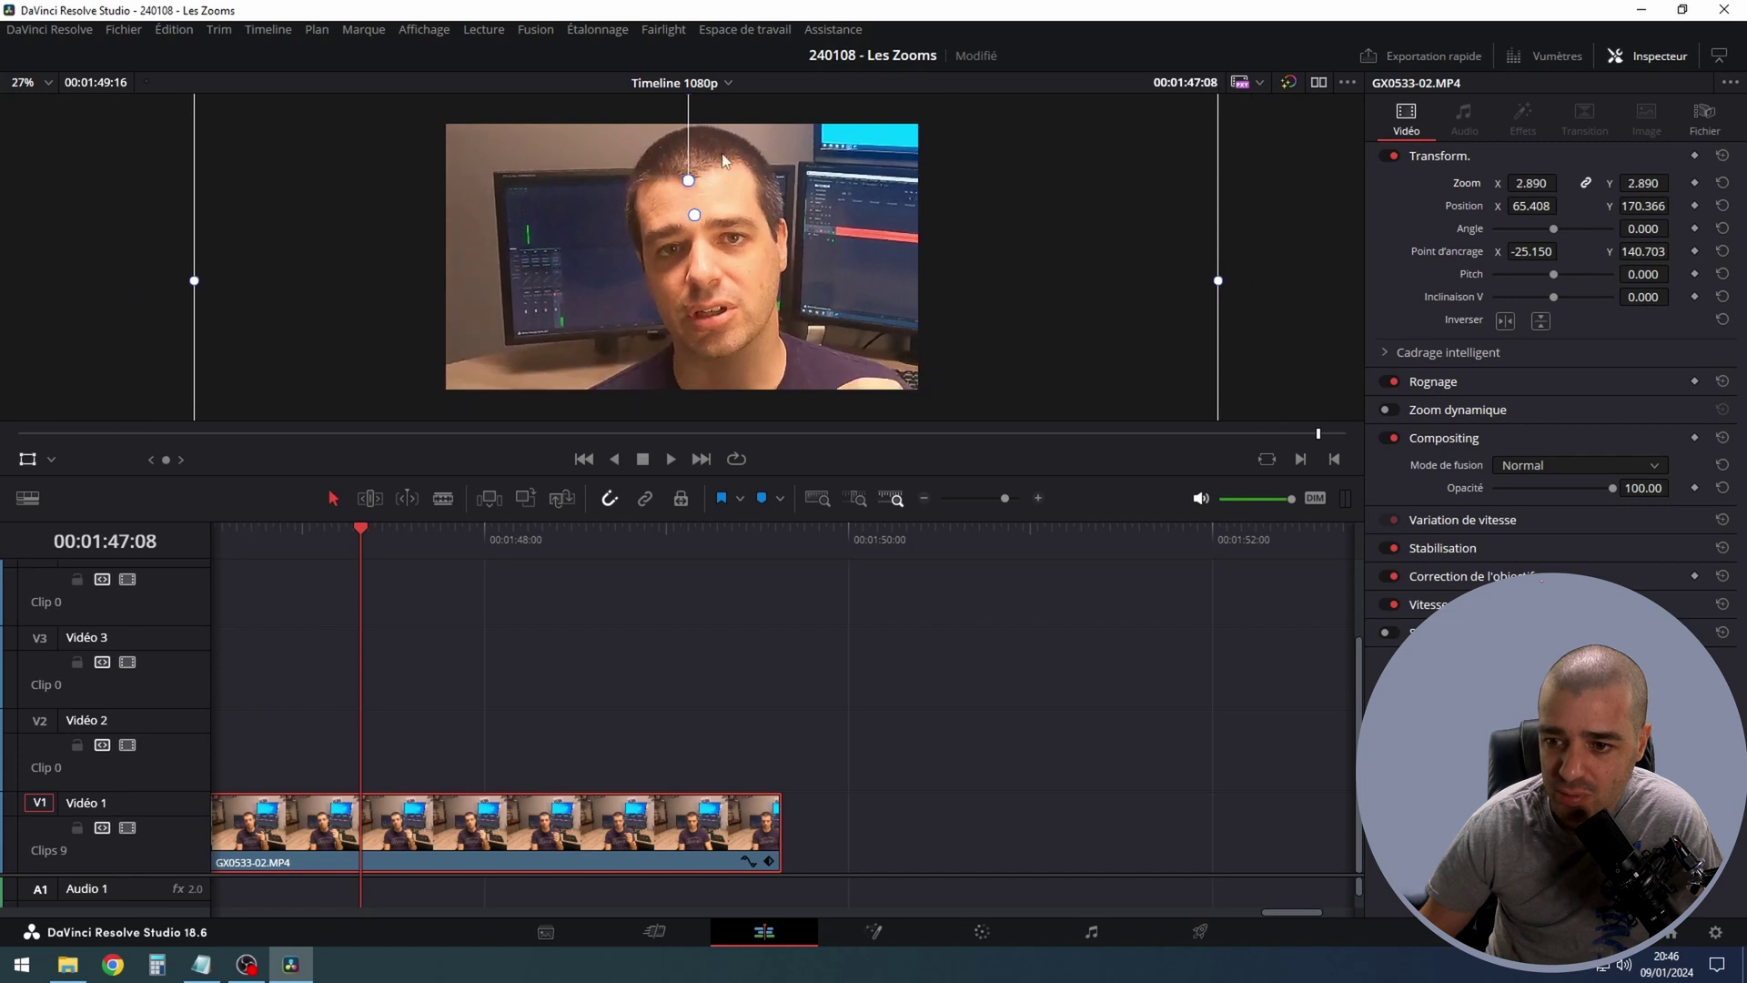
pyautogui.hotkey('ctrl', 's')
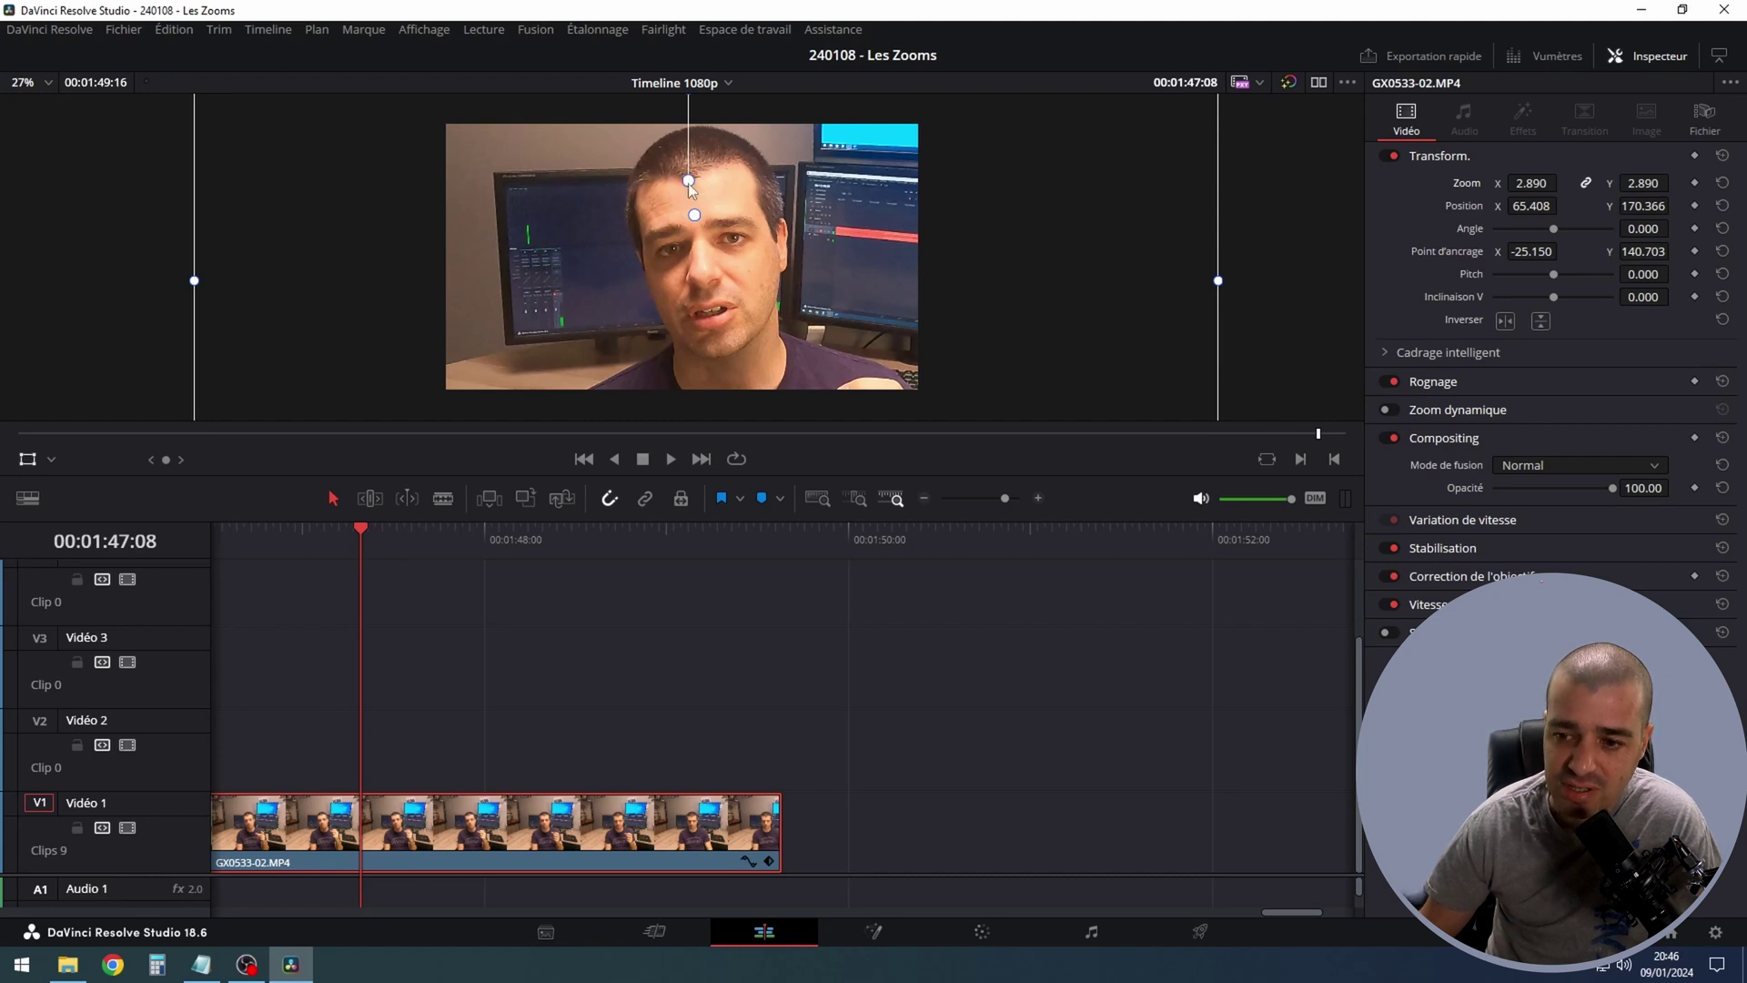
# Step: Copy the last clip and paste its Zoom, Mise à l'échelle X and Y, and Point d'ancrage attributes onto all Vidéo 1 clips
pyautogui.rightClick(510, 817)
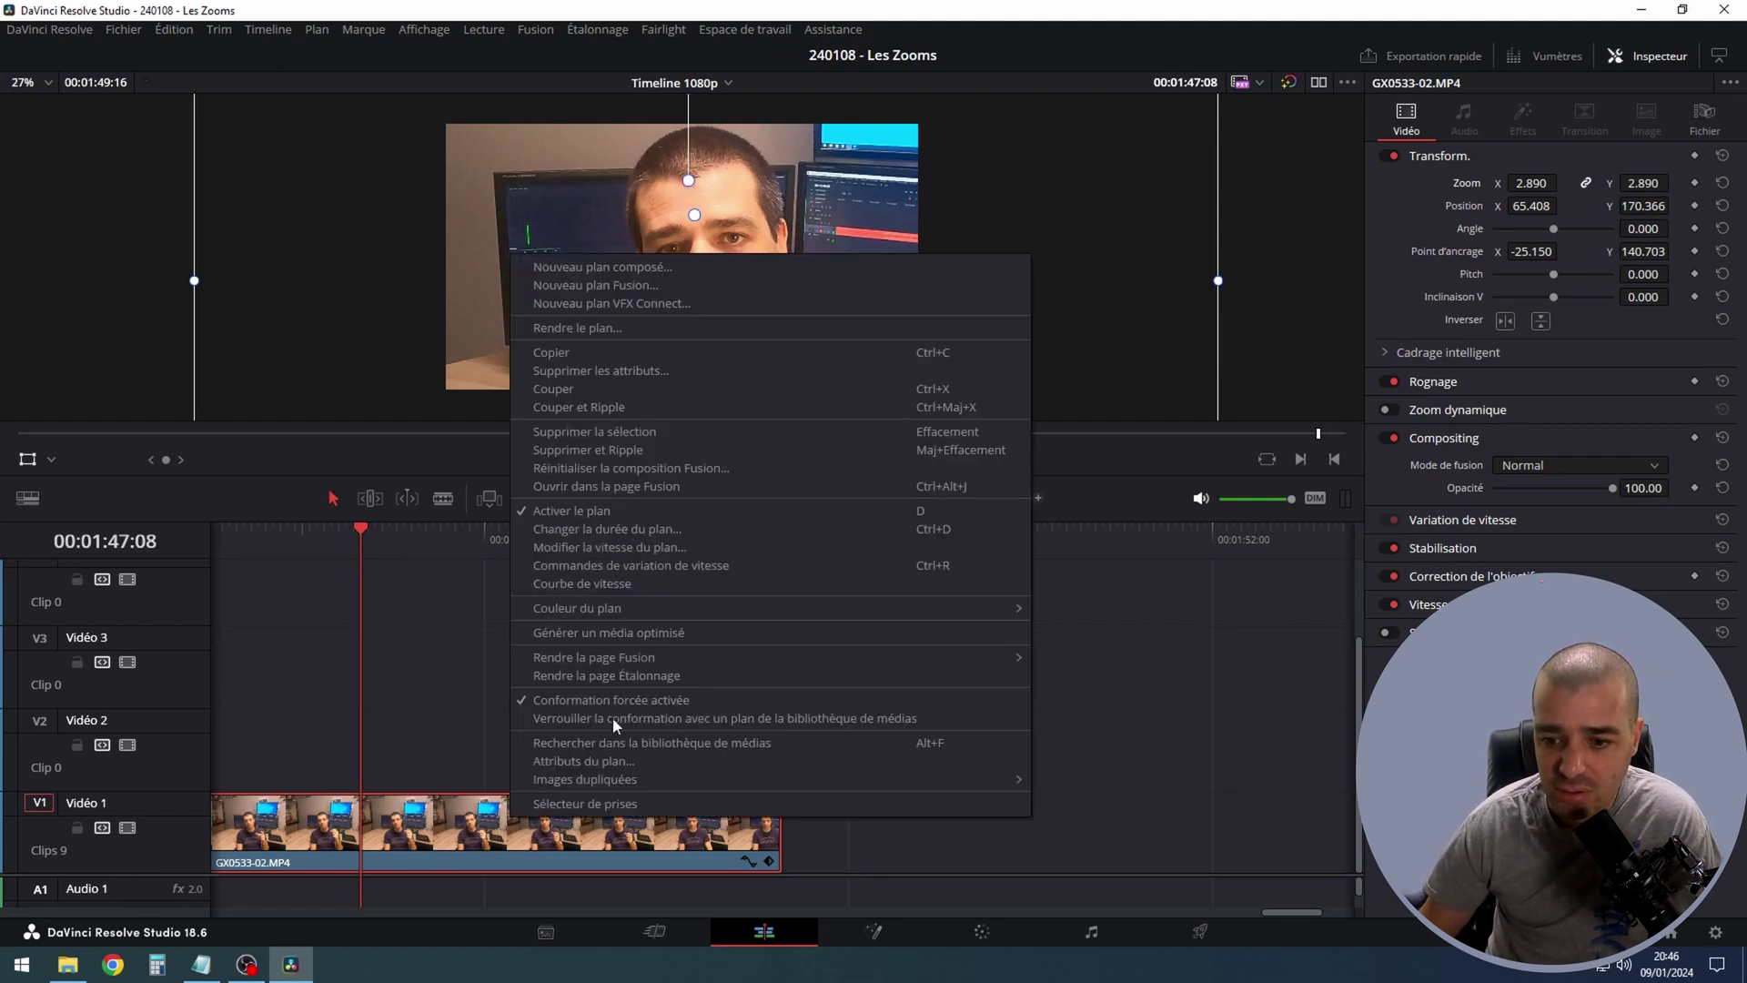
pyautogui.click(664, 350)
pyautogui.scroll(-6, 637, 726)
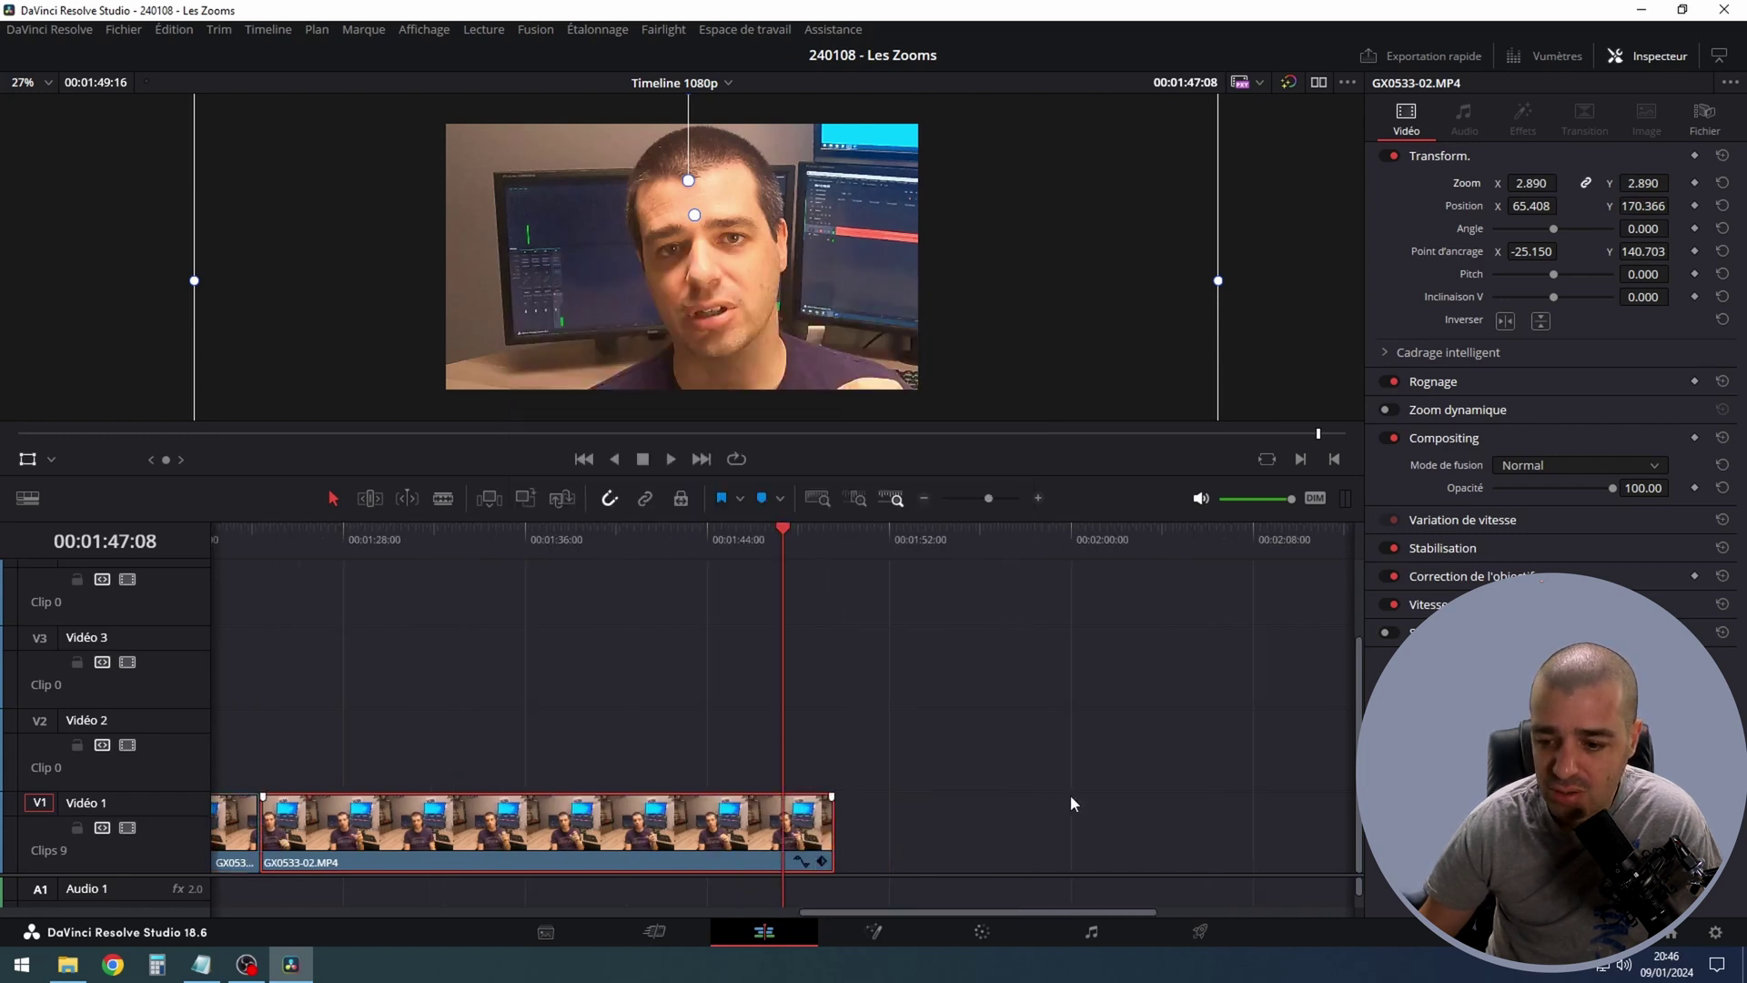
pyautogui.hotkey('shift', 'z')
pyautogui.moveTo(1281, 812); pyautogui.dragTo(20, 851)
pyautogui.rightClick(608, 830)
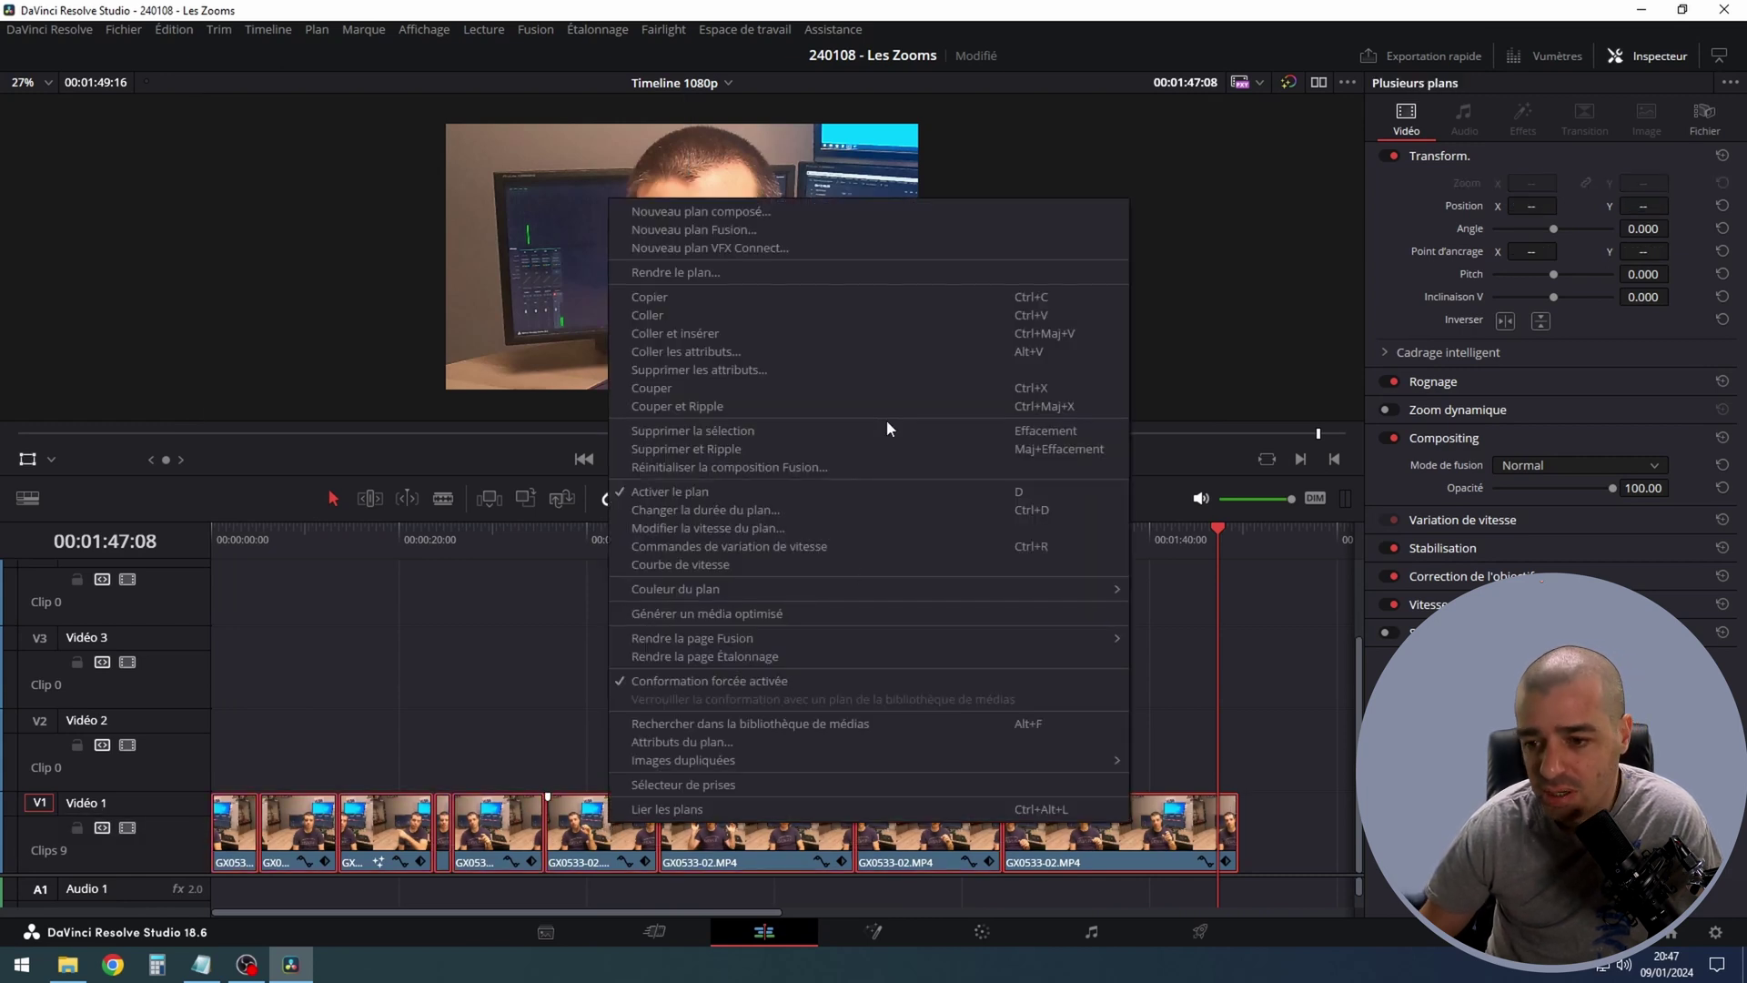
pyautogui.click(766, 352)
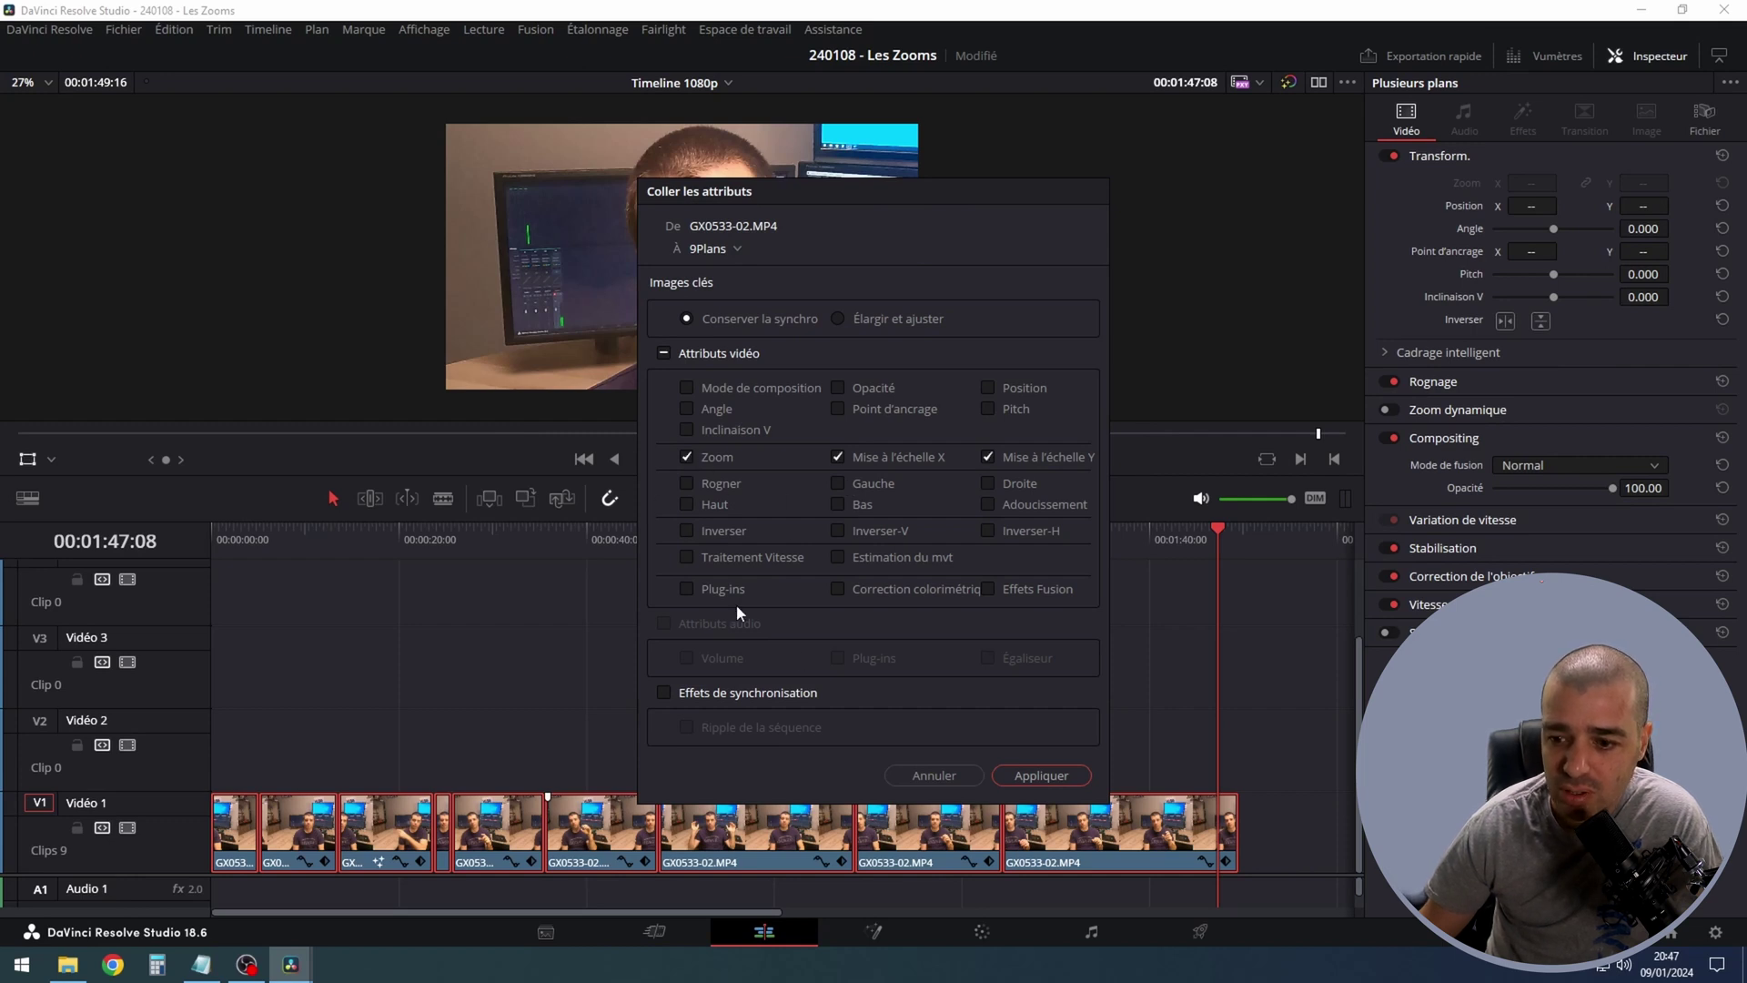
pyautogui.click(839, 408)
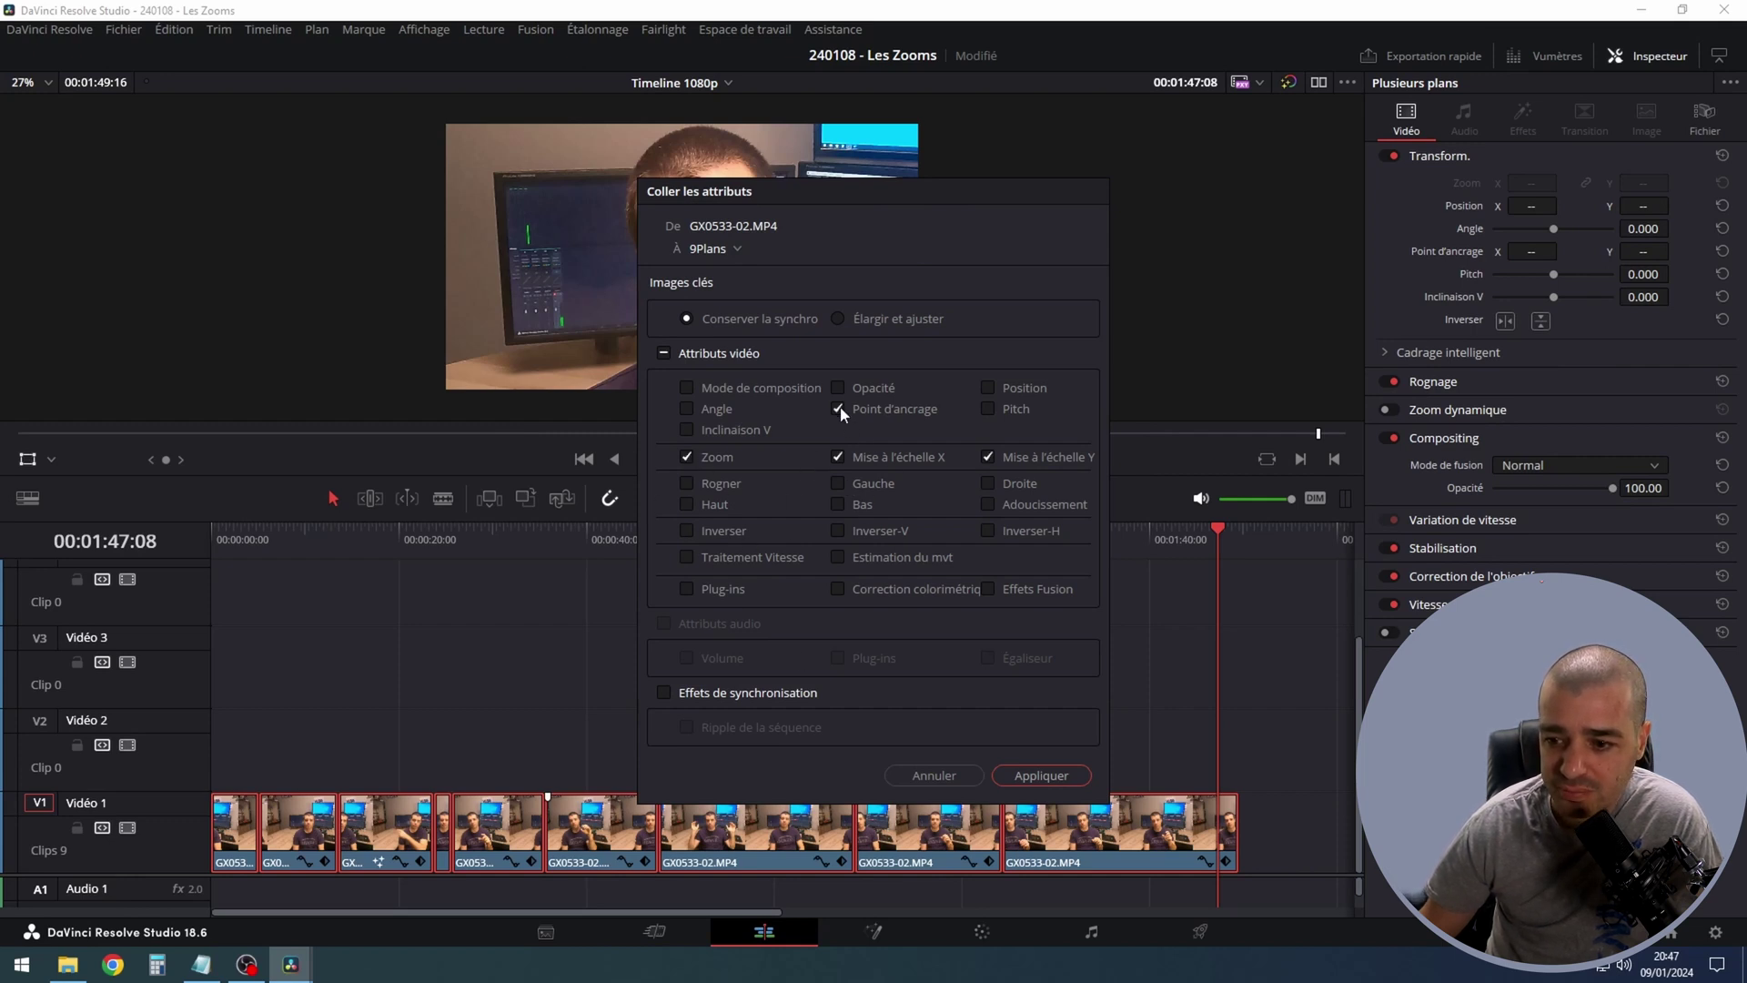
pyautogui.click(1041, 775)
# Step: Check the pasted attributes on two of the clips, and set the last clip's zoom to about 1.66
pyautogui.click(605, 833)
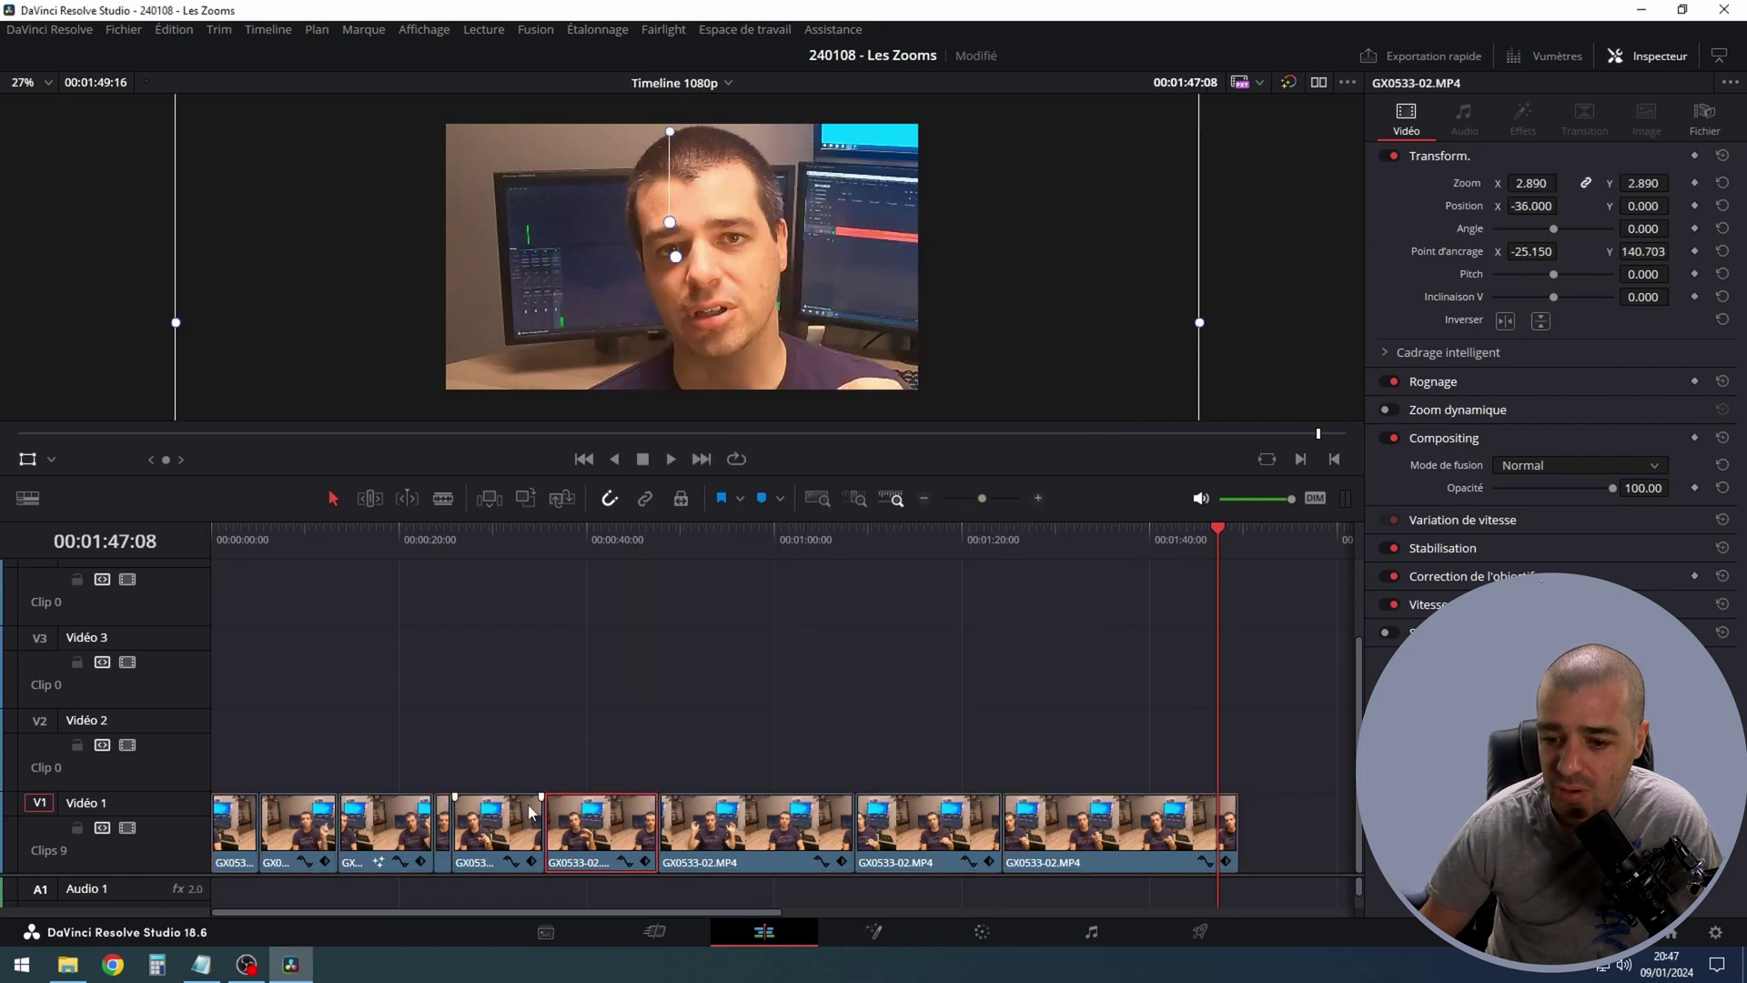
pyautogui.click(273, 842)
pyautogui.click(1120, 832)
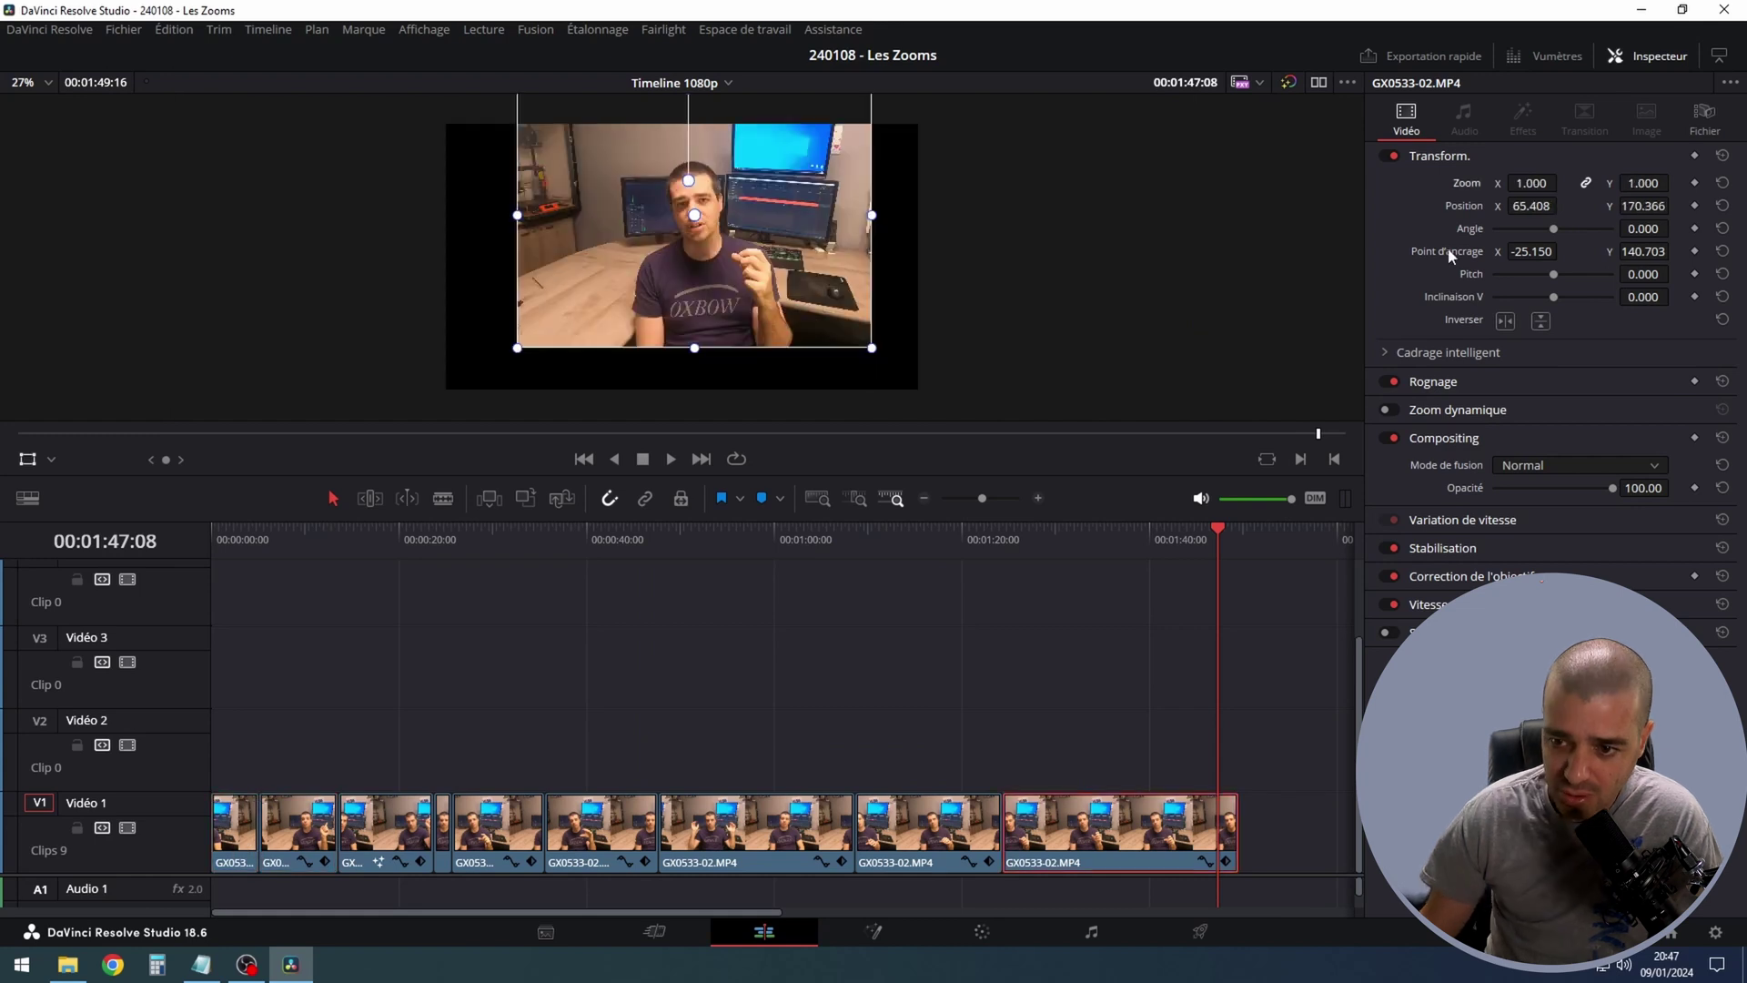
pyautogui.moveTo(1516, 183); pyautogui.dragTo(1602, 183)
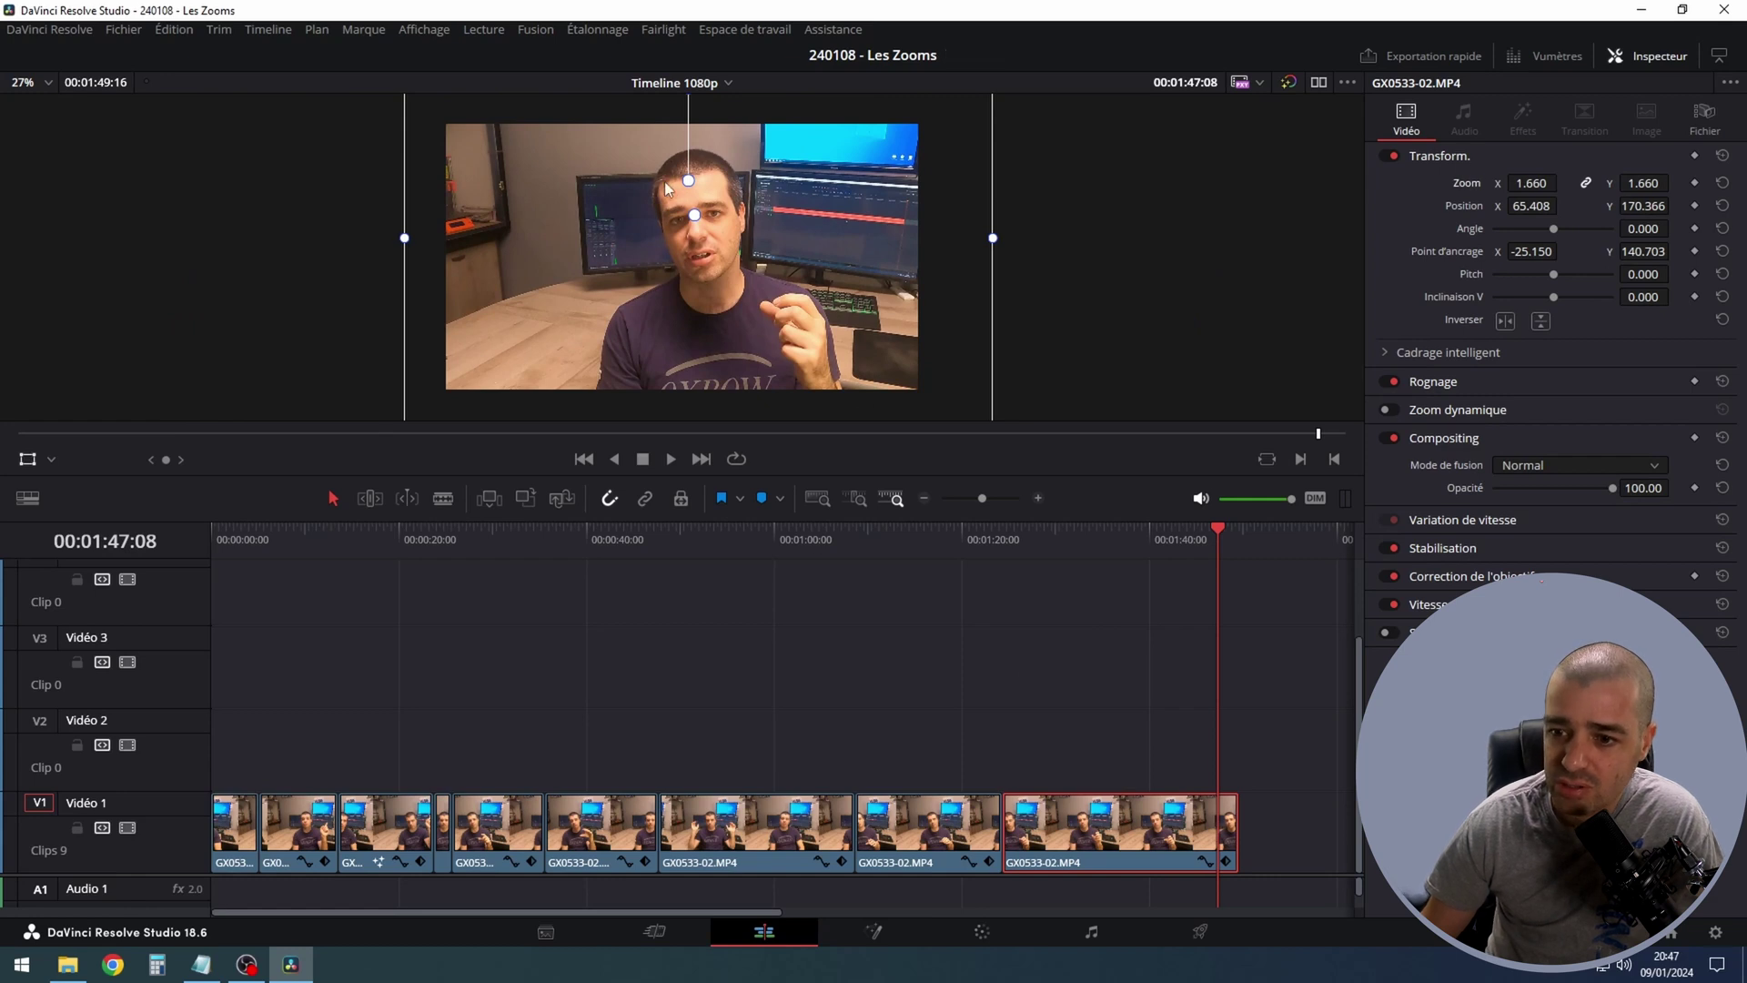
pyautogui.moveTo(689, 180); pyautogui.dragTo(689, 181)
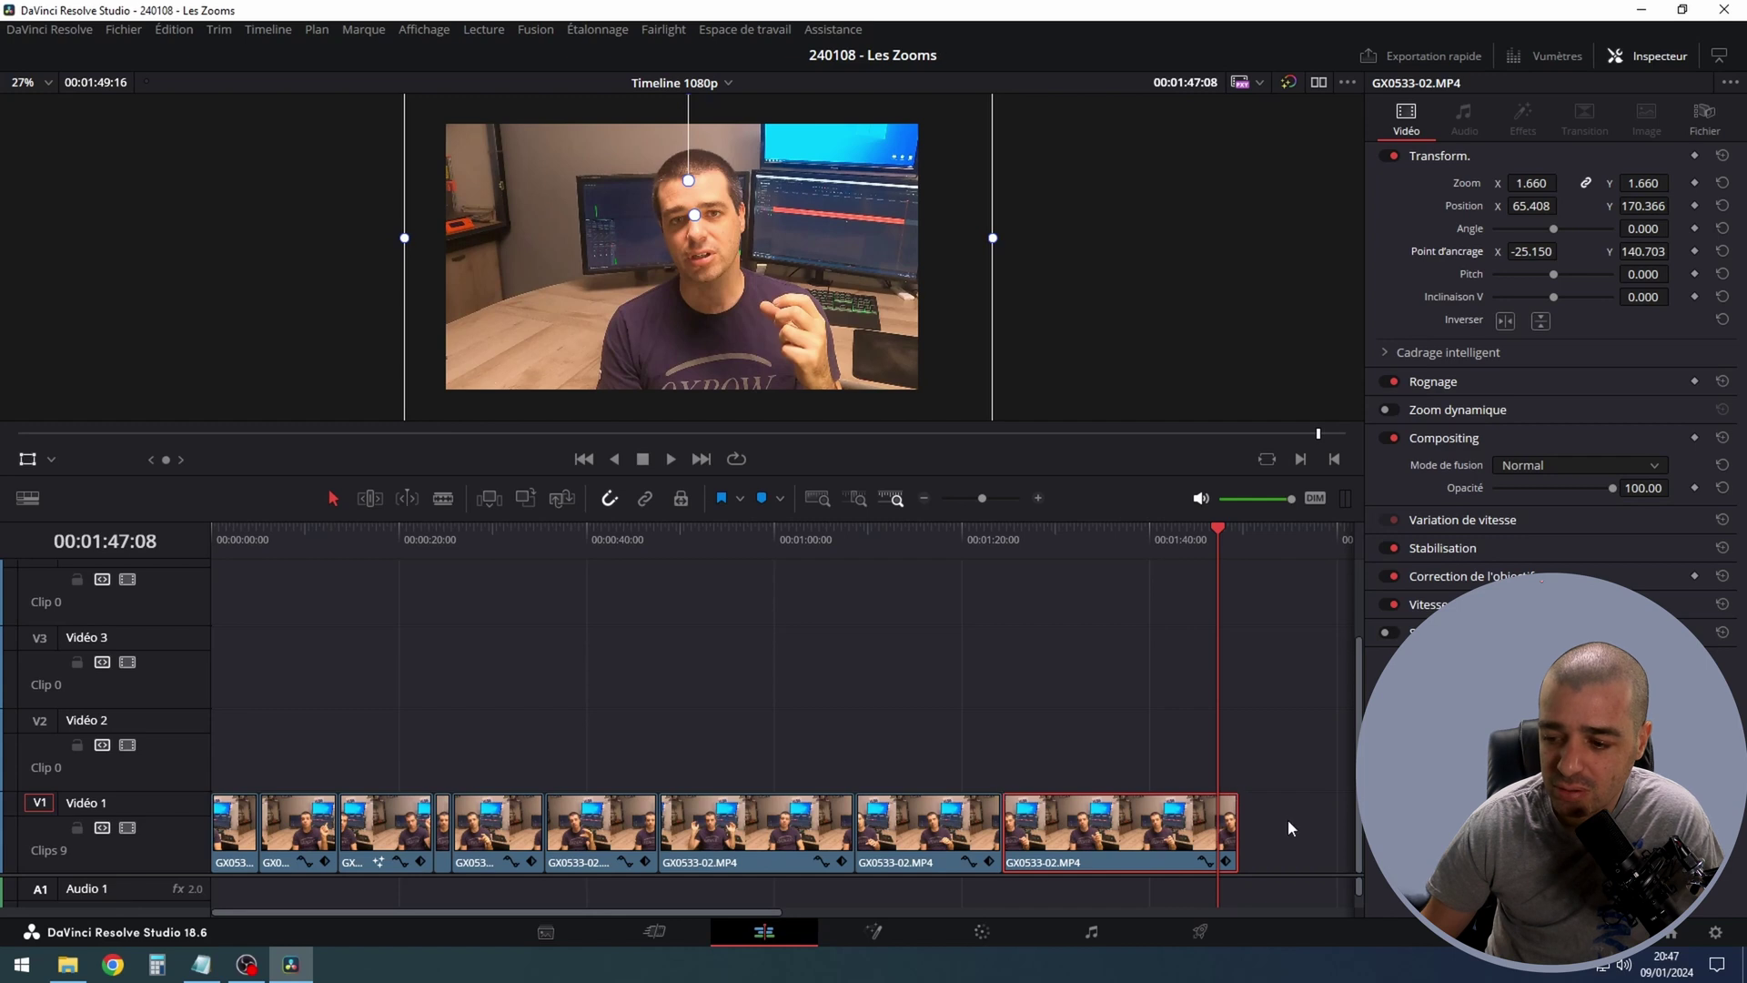
# Step: Enlarge the clip at 00:00:40:15 to a zoom of 2, and refine it to about 2.15
pyautogui.click(608, 829)
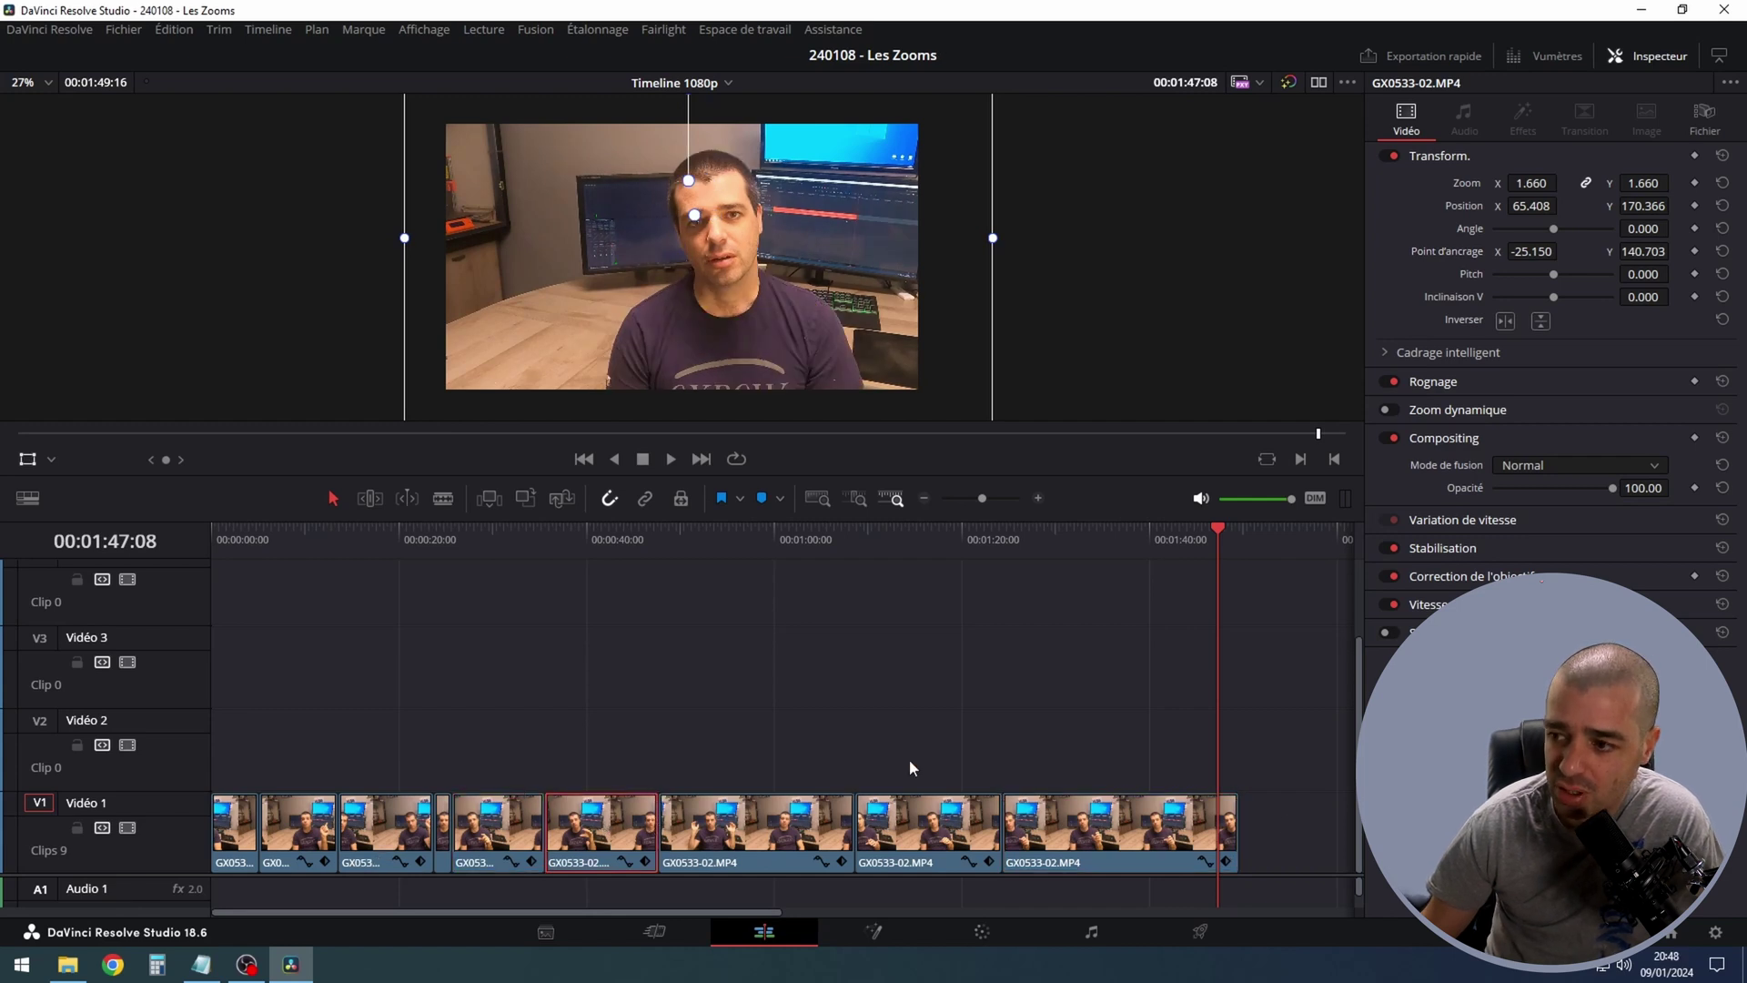
pyautogui.click(1532, 183)
pyautogui.write('2')
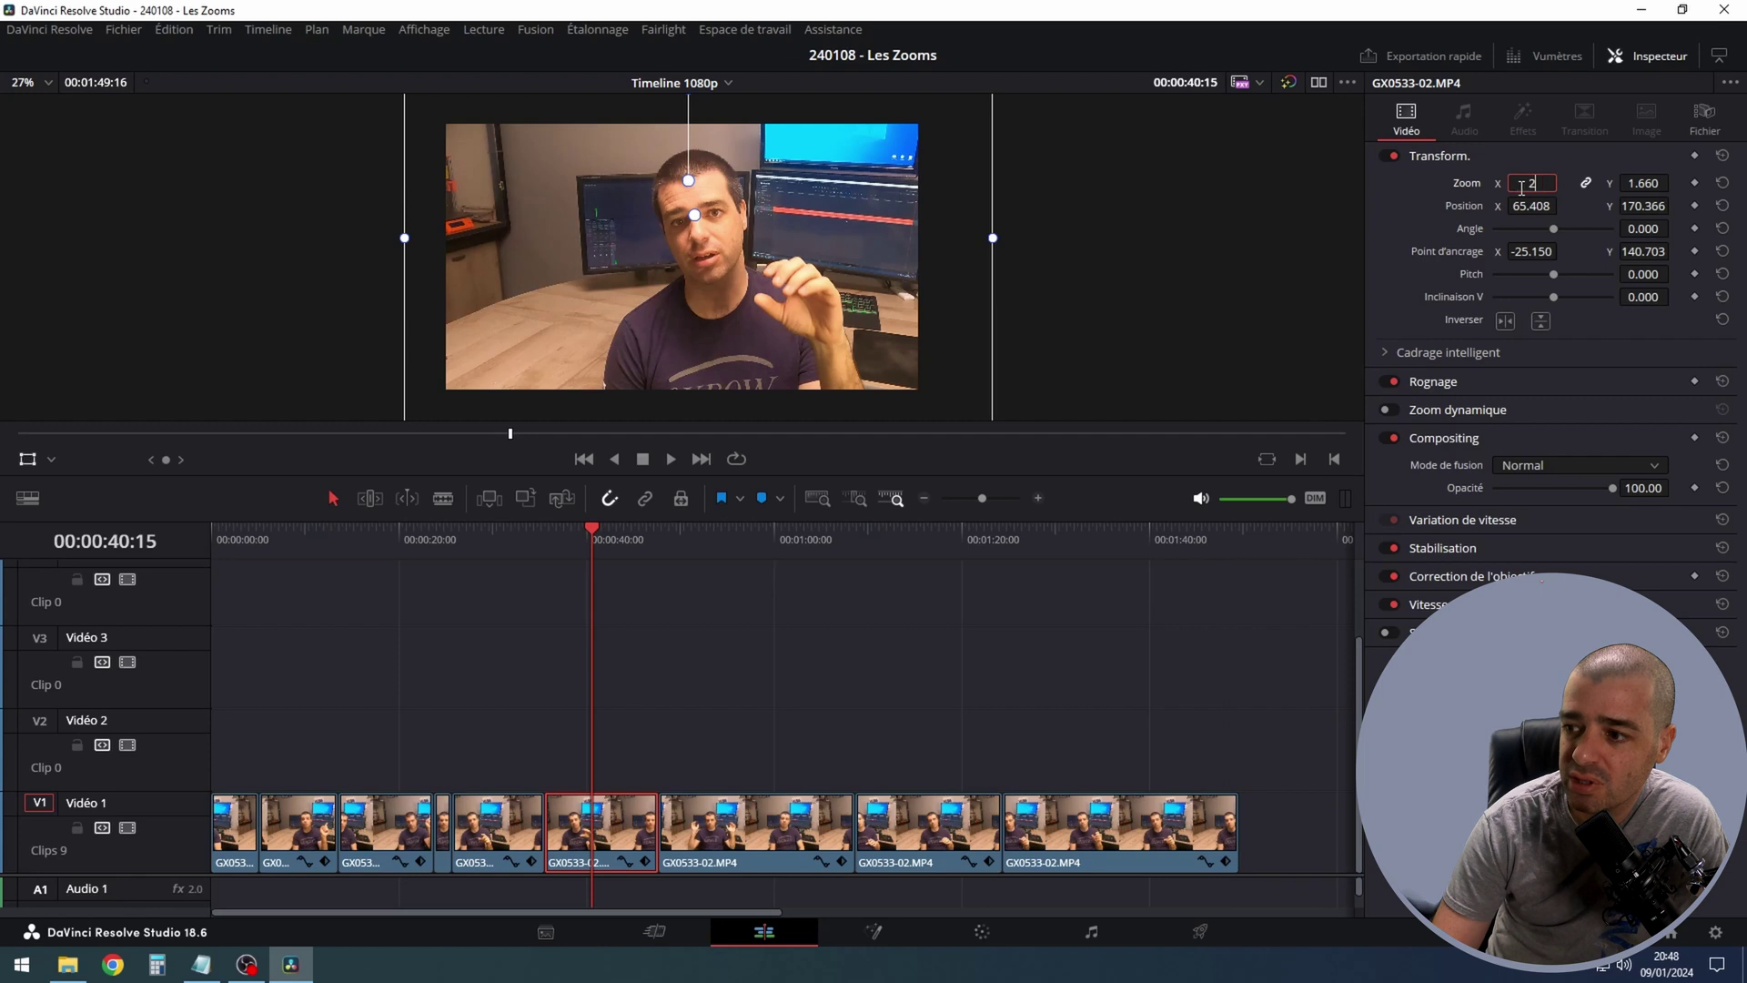
pyautogui.press('Return')
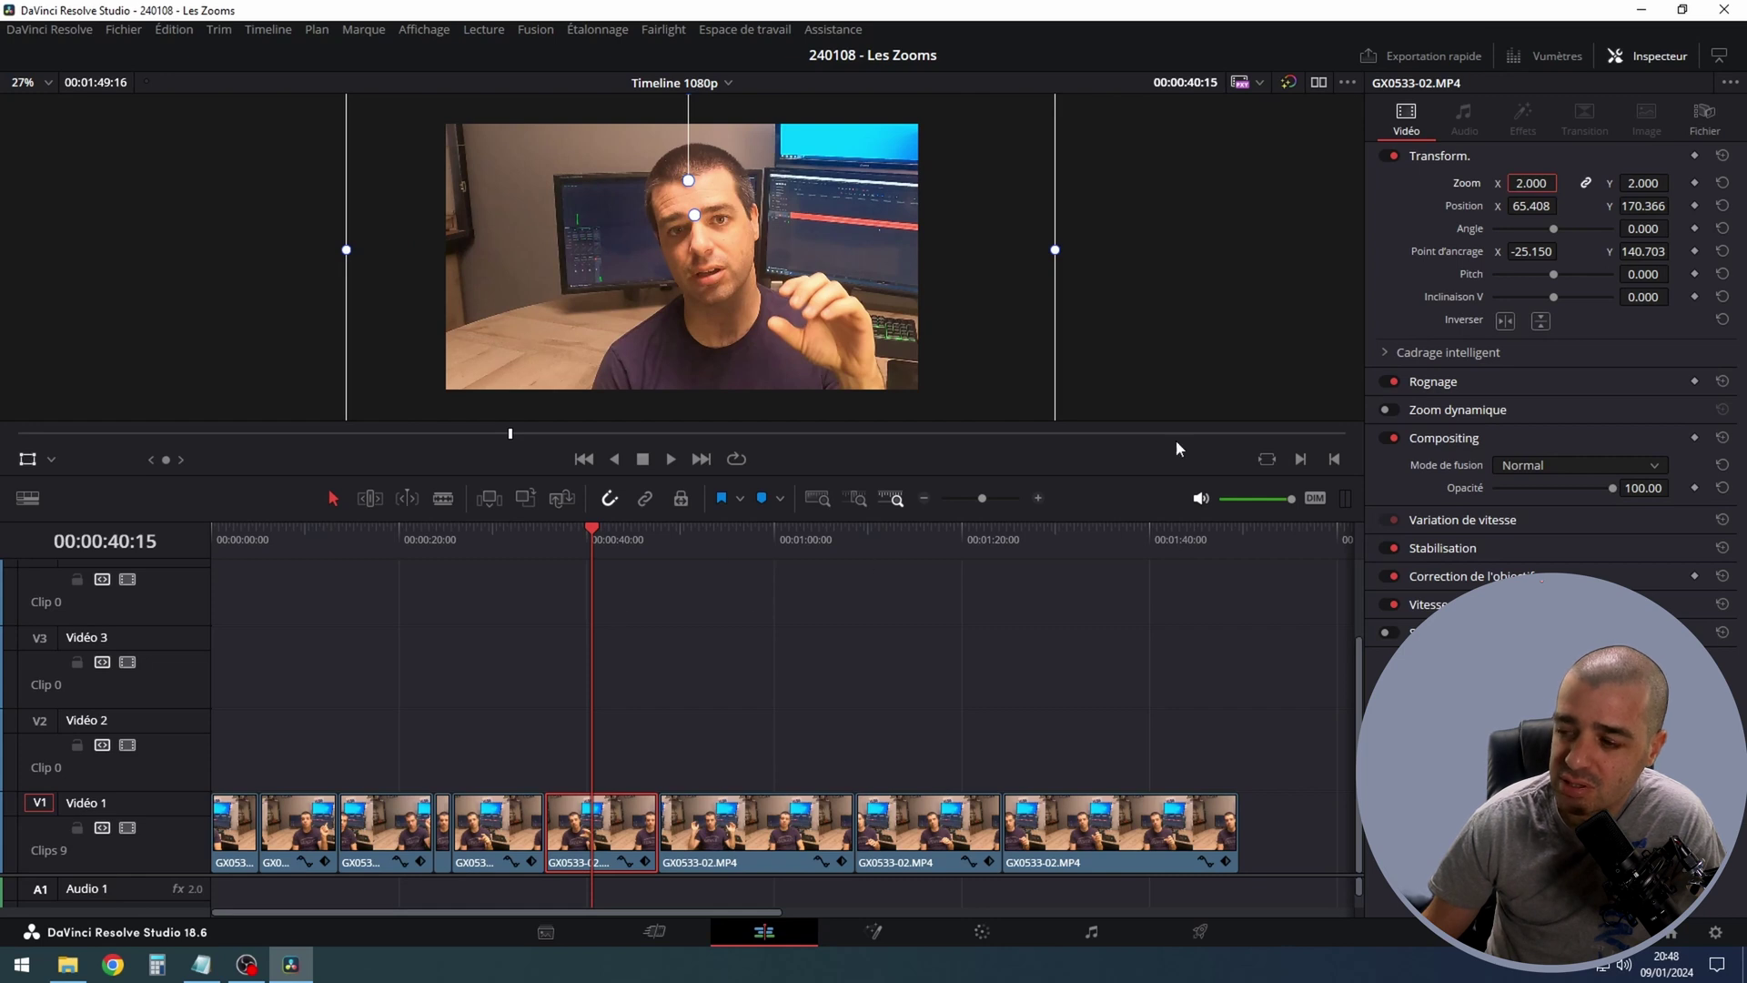
pyautogui.moveTo(1524, 181)
pyautogui.mouseDown()
pyautogui.moveTo(1588, 182)
pyautogui.moveTo(1515, 183)
pyautogui.mouseUp()
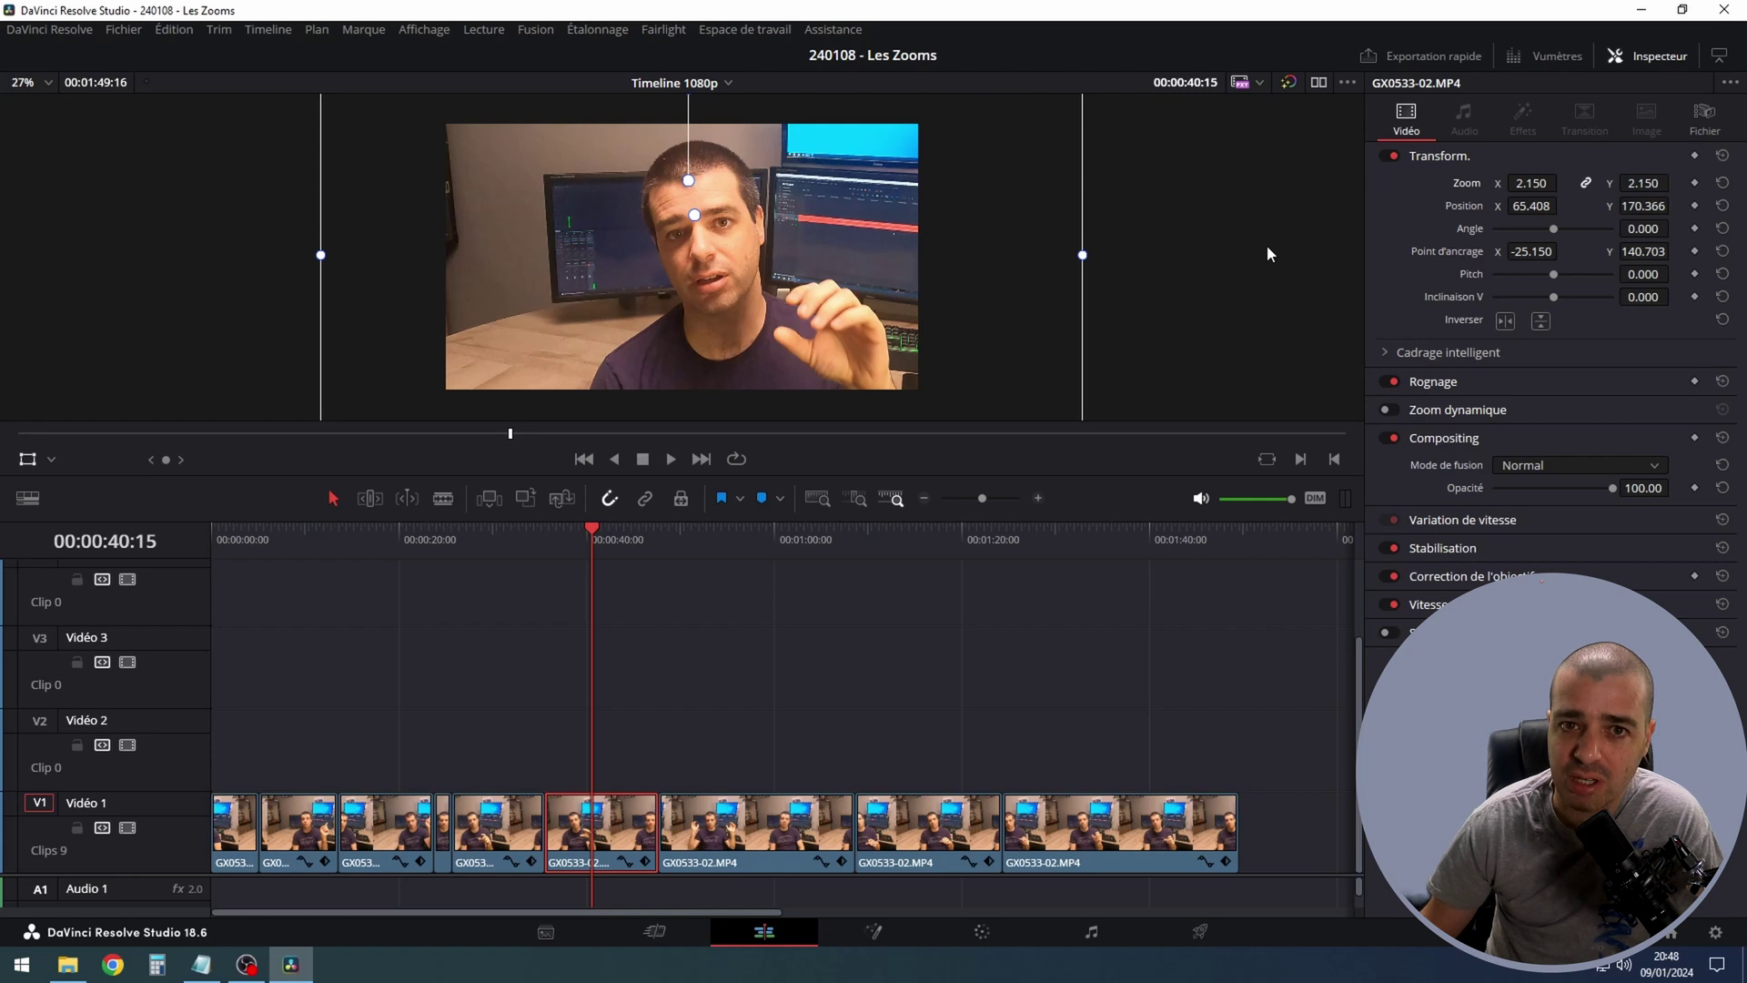
# Step: Open the clip that follows the one under the playhead on the Fusion page
pyautogui.click(728, 824)
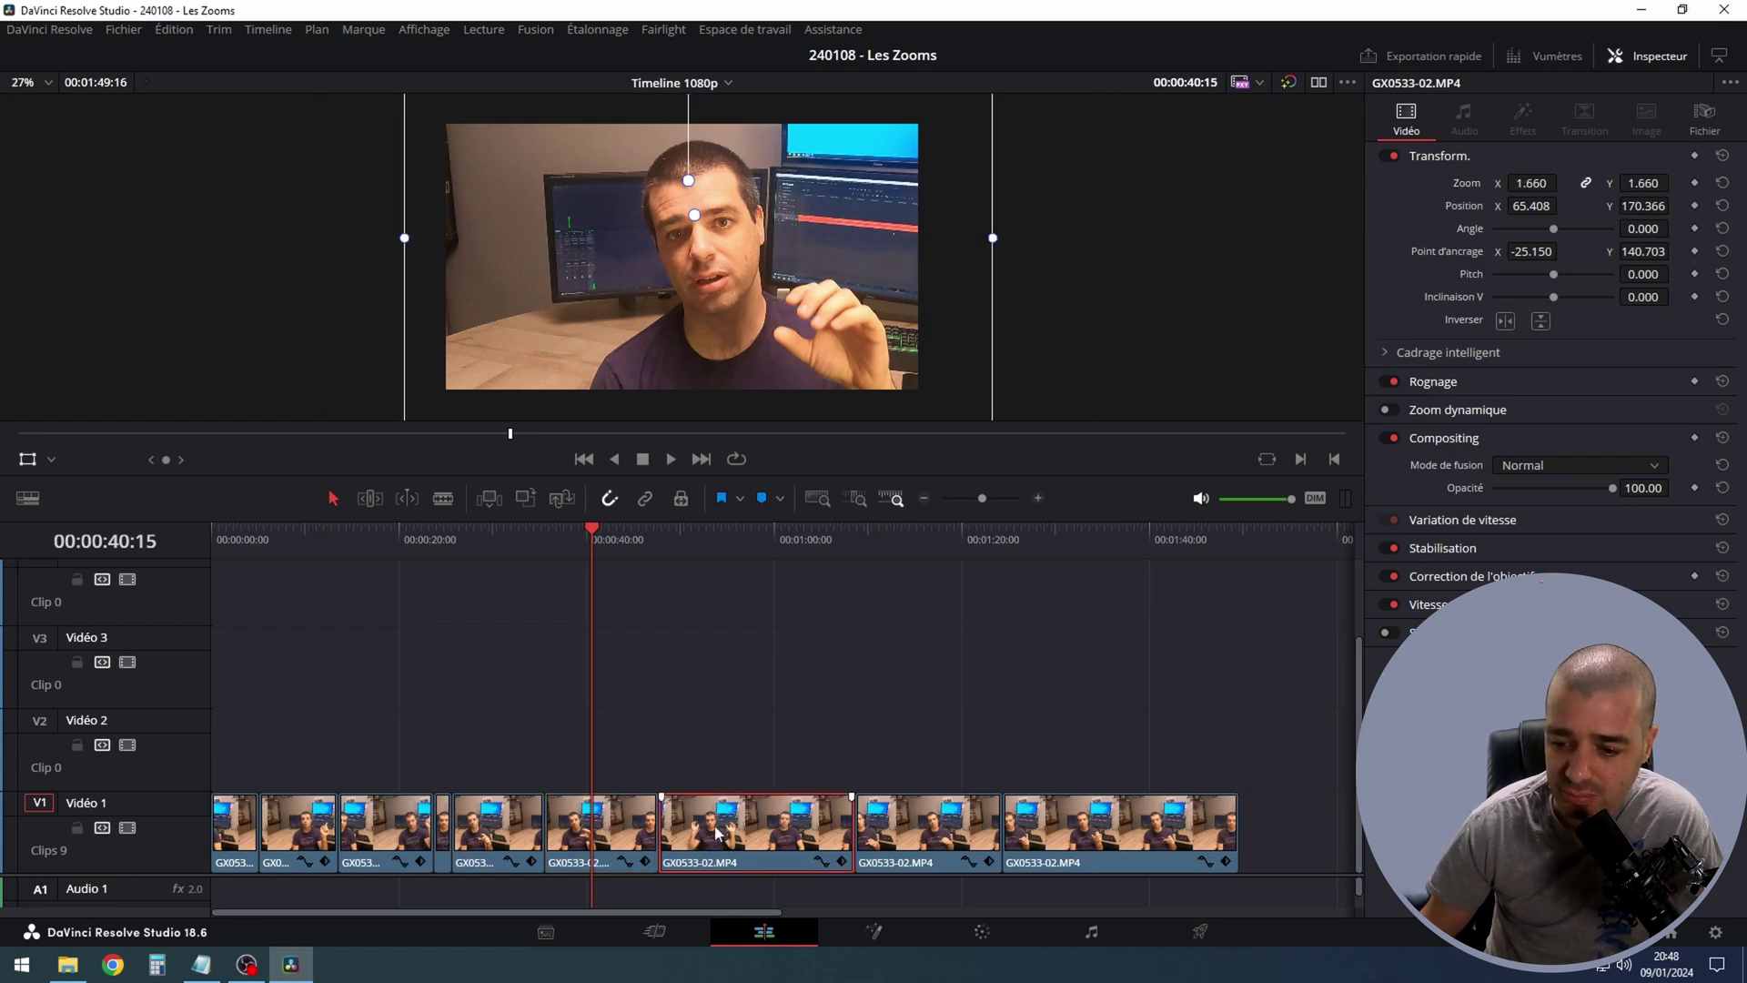
pyautogui.rightClick(726, 828)
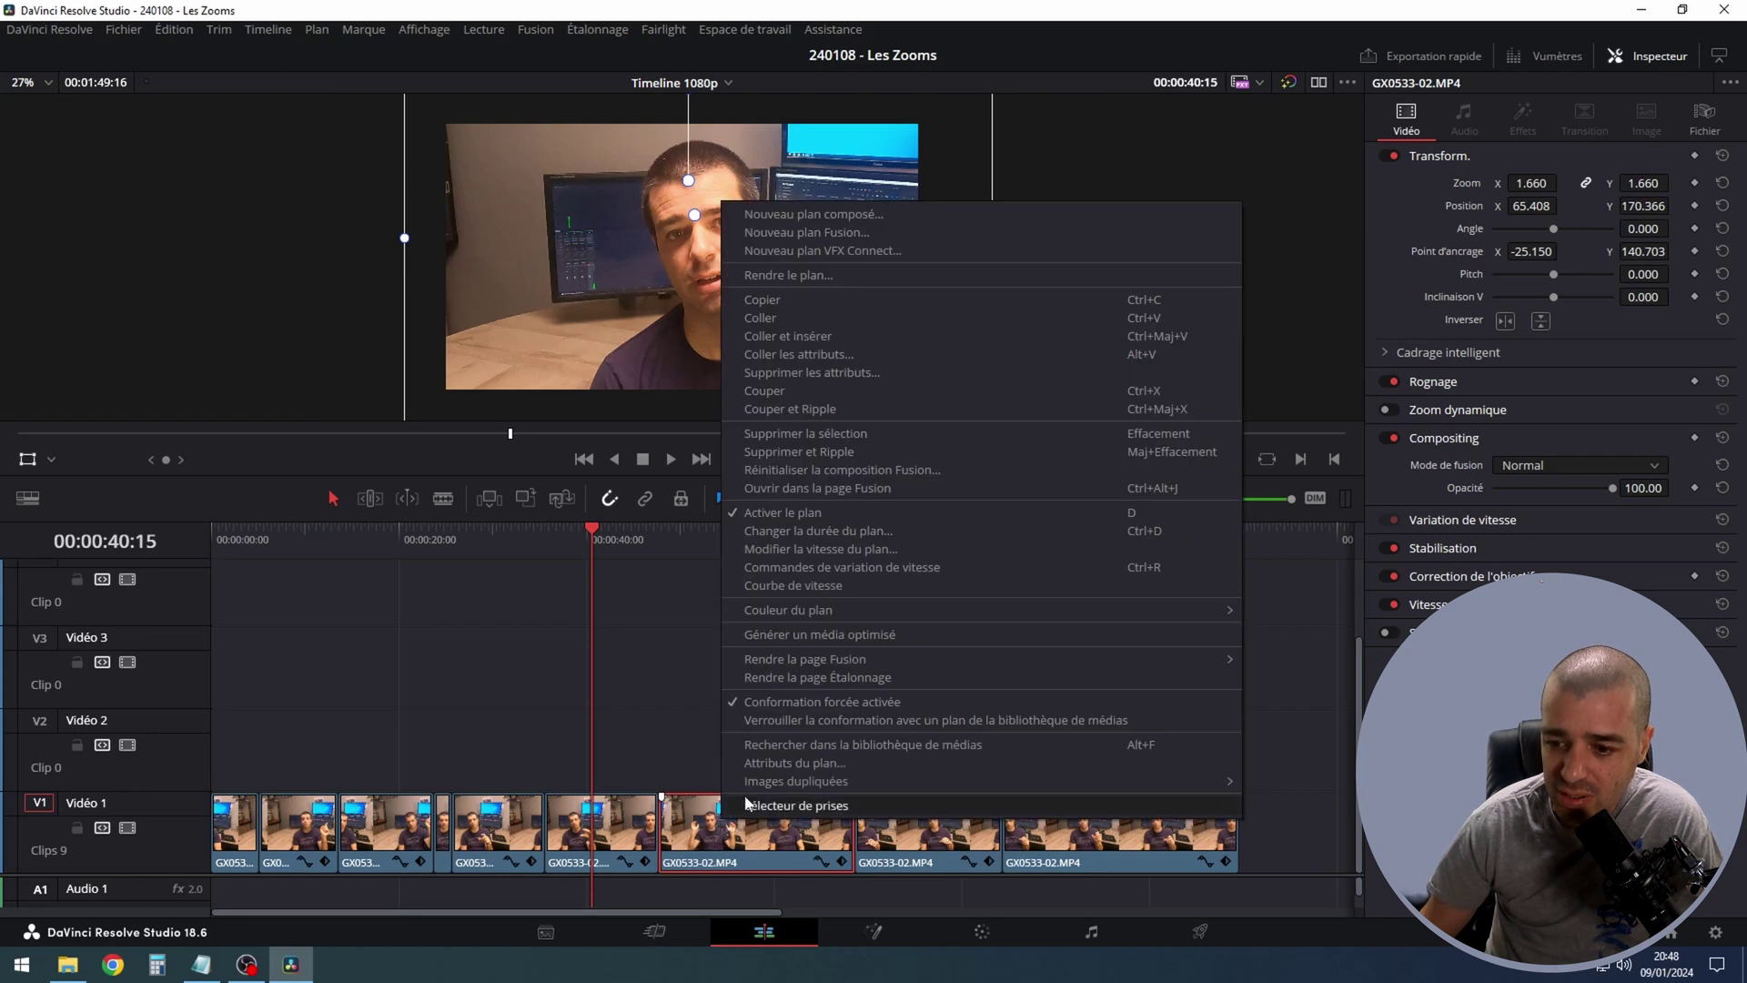
pyautogui.click(906, 488)
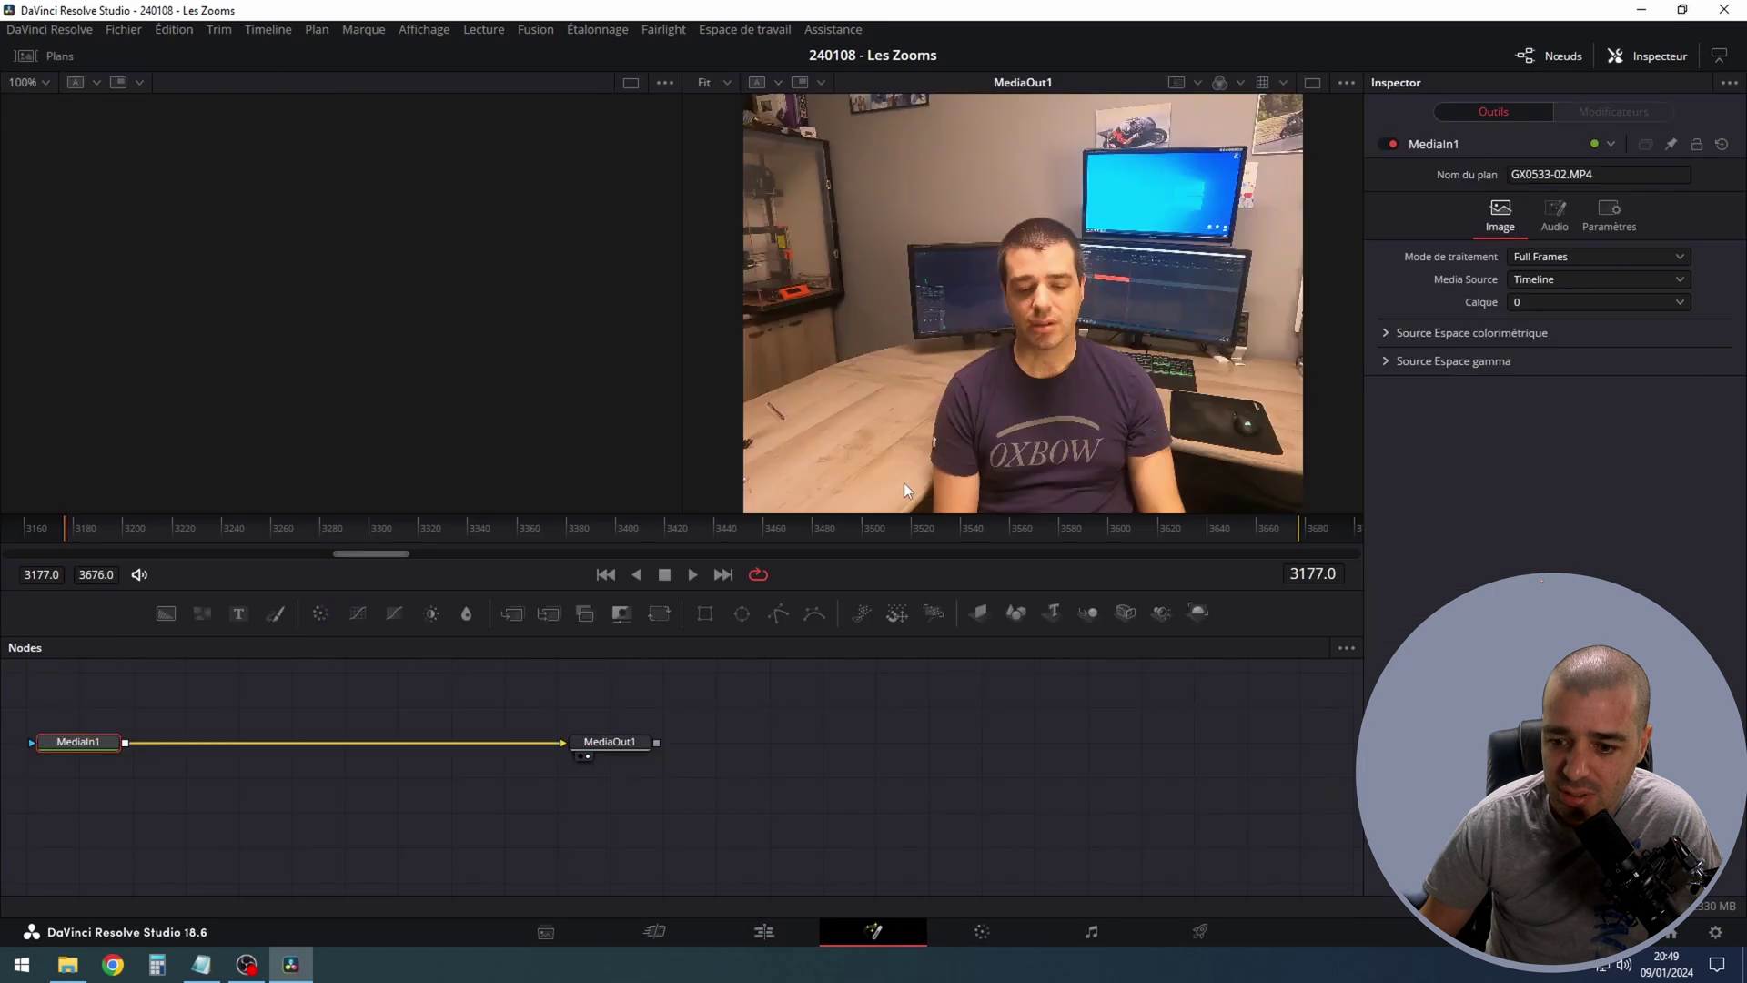
# Step: Space the MediaIn1 and MediaOut1 nodes apart and add a Transform node to the composition
pyautogui.moveTo(78, 742); pyautogui.dragTo(401, 773)
pyautogui.moveTo(610, 772); pyautogui.dragTo(851, 773)
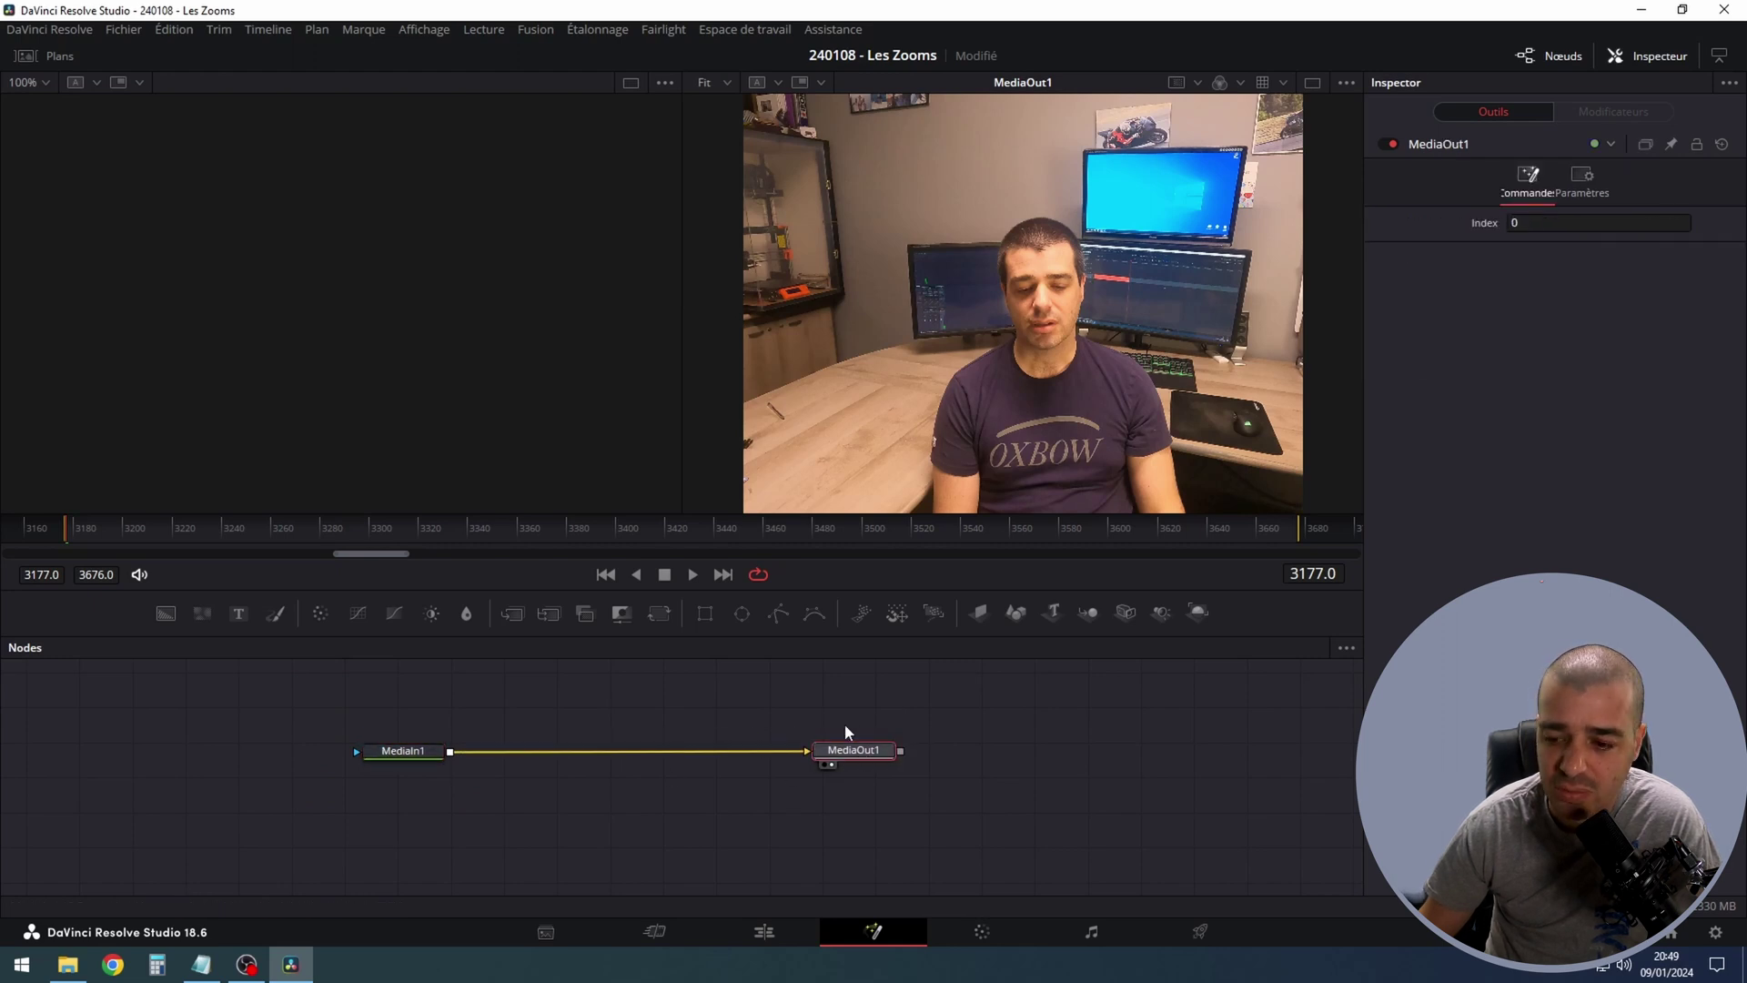
pyautogui.moveTo(863, 758)
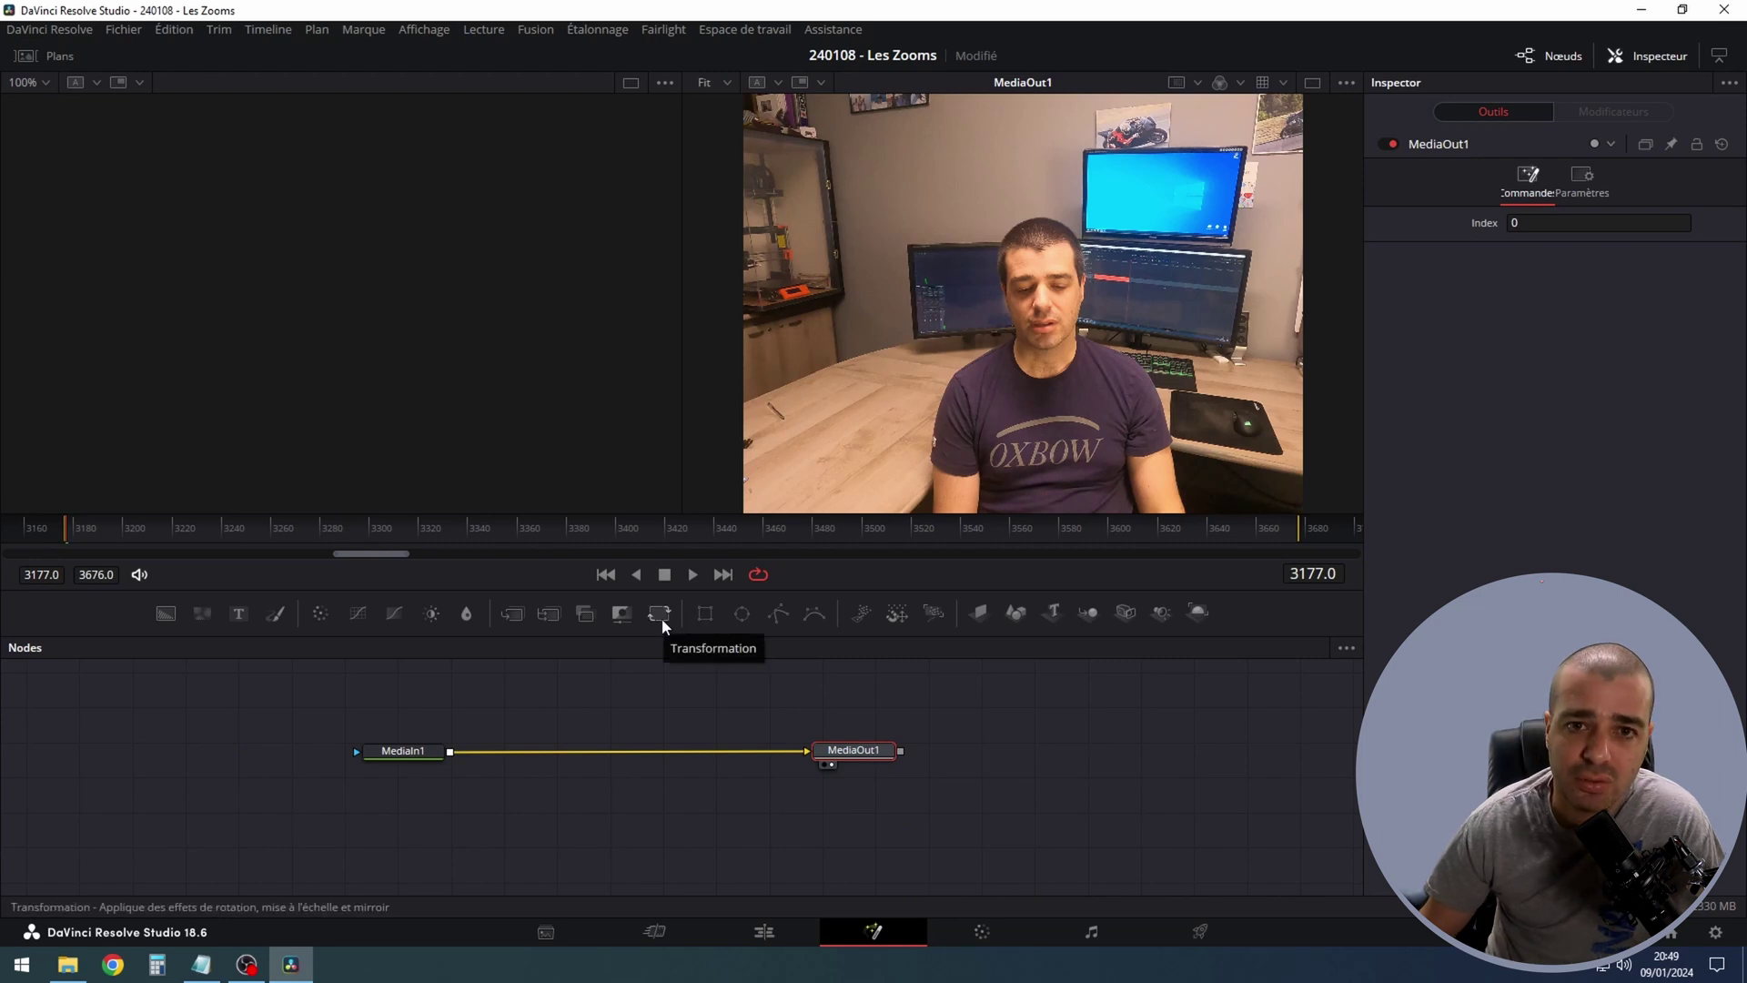
pyautogui.hotkey('shift', 'space')
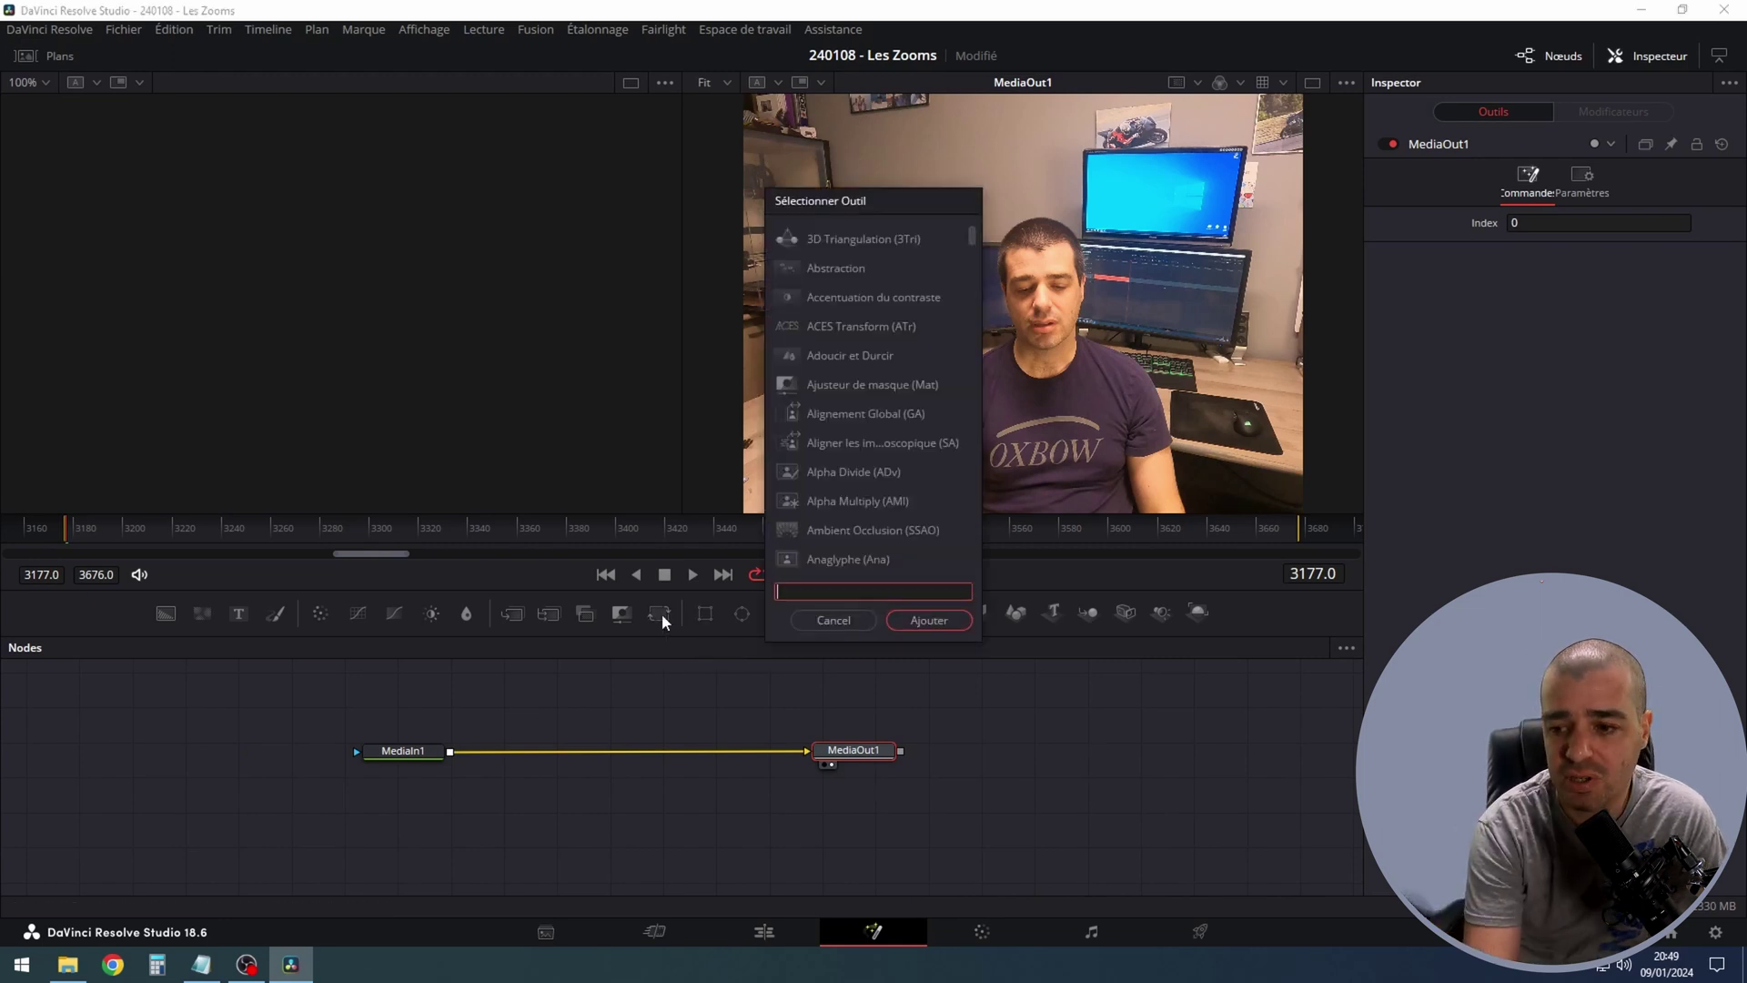
pyautogui.write('transform.')
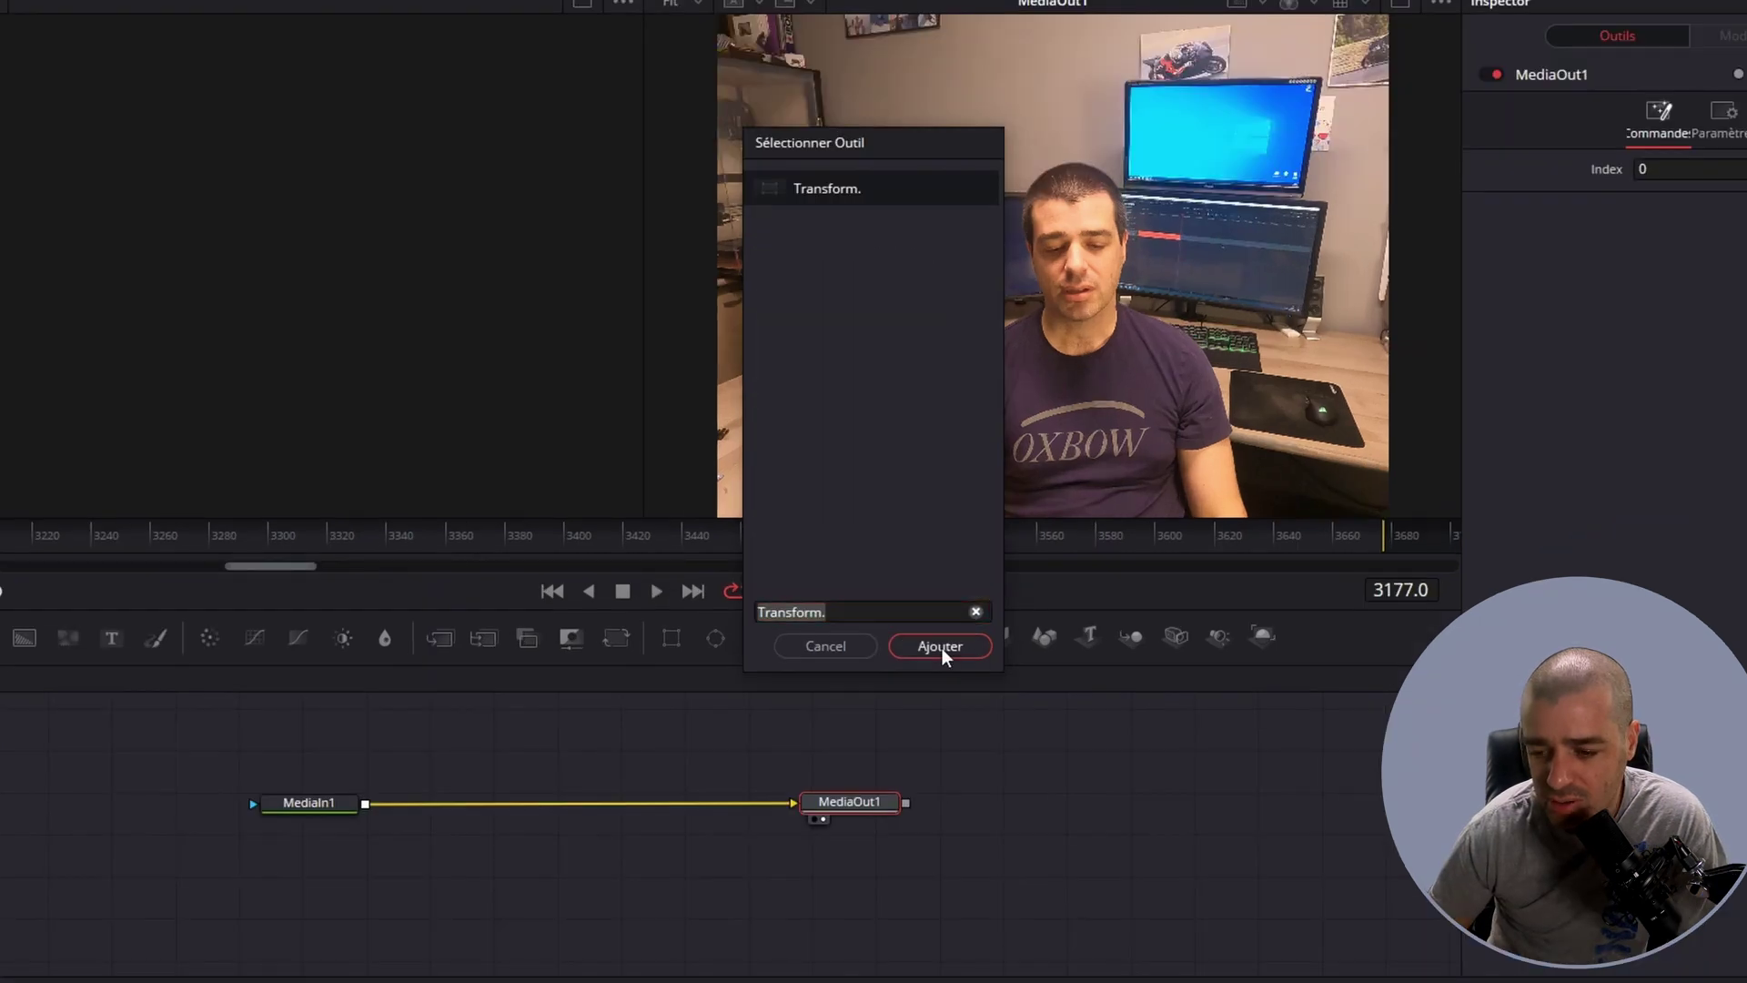
pyautogui.click(942, 648)
# Step: Place the Transform node between MediaIn1 and MediaOut1, remove their direct link, and wire MediaIn1 through Transform1 to MediaOut1
pyautogui.moveTo(1015, 802); pyautogui.dragTo(975, 801)
pyautogui.moveTo(1092, 805); pyautogui.dragTo(598, 800)
pyautogui.click(610, 804)
pyautogui.press('Delete')
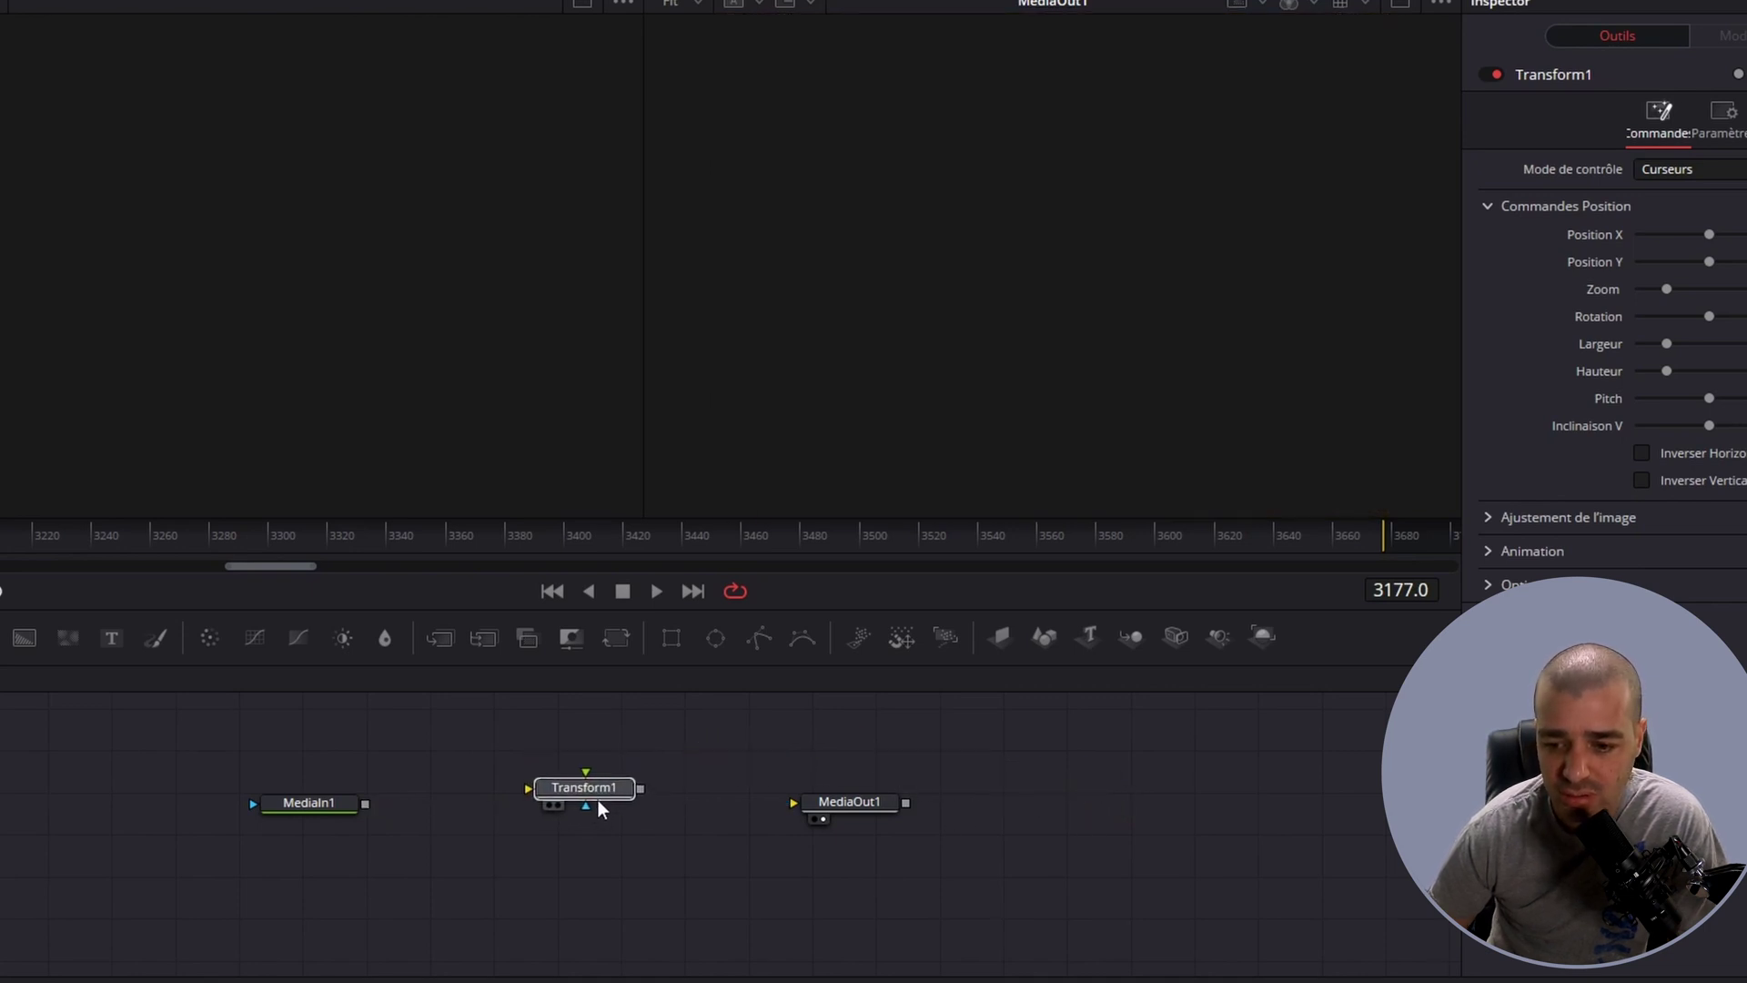
pyautogui.moveTo(364, 805); pyautogui.dragTo(523, 807)
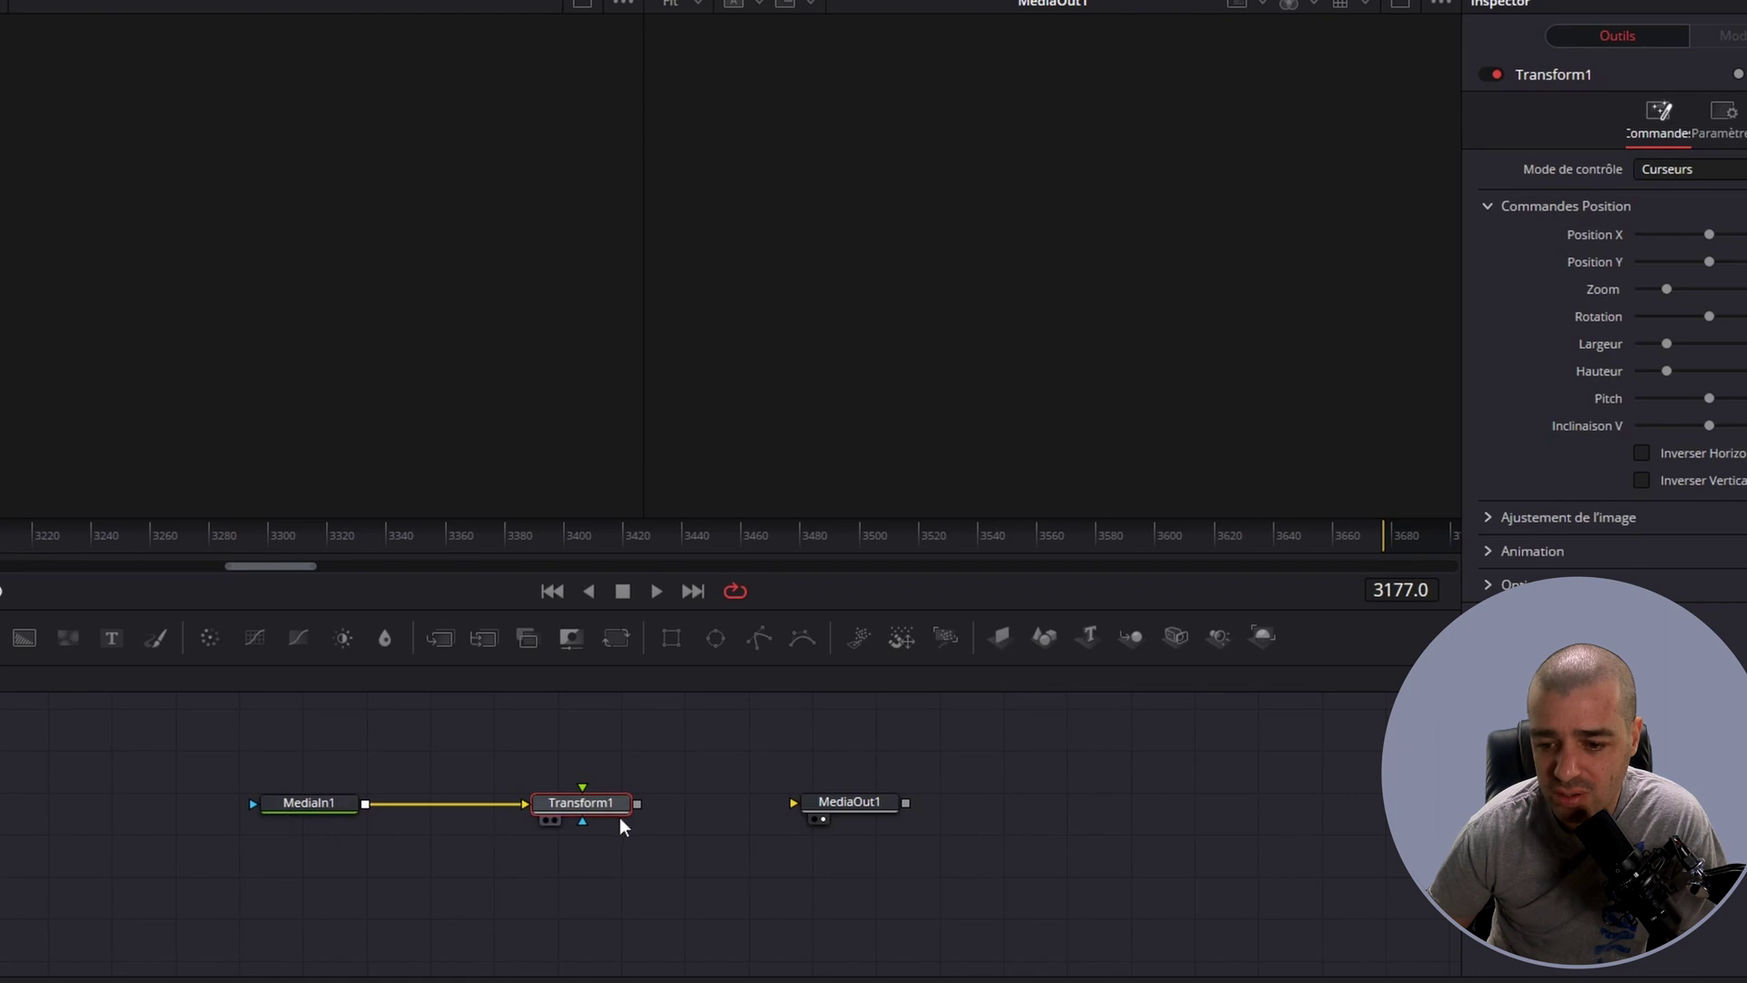
pyautogui.moveTo(637, 805); pyautogui.dragTo(783, 810)
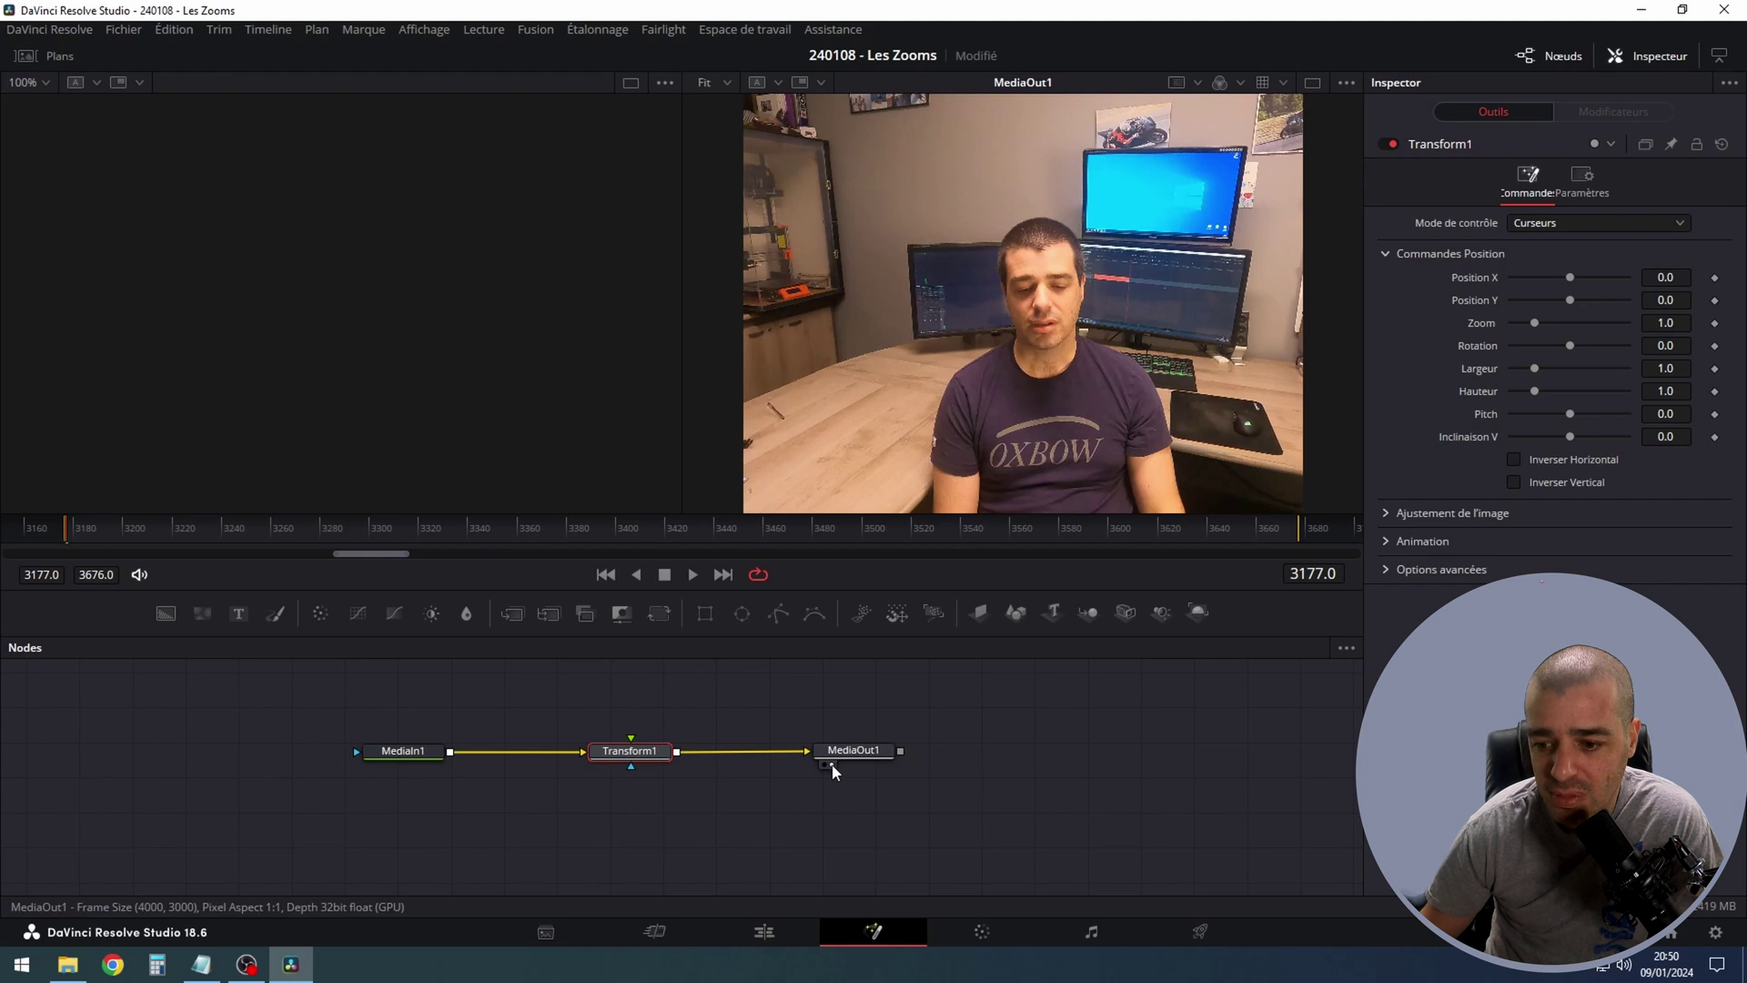
# Step: Show MediaIn1 in the first viewer and MediaOut1 in the second viewer for a before-and-after comparison
pyautogui.click(830, 766)
pyautogui.click(823, 766)
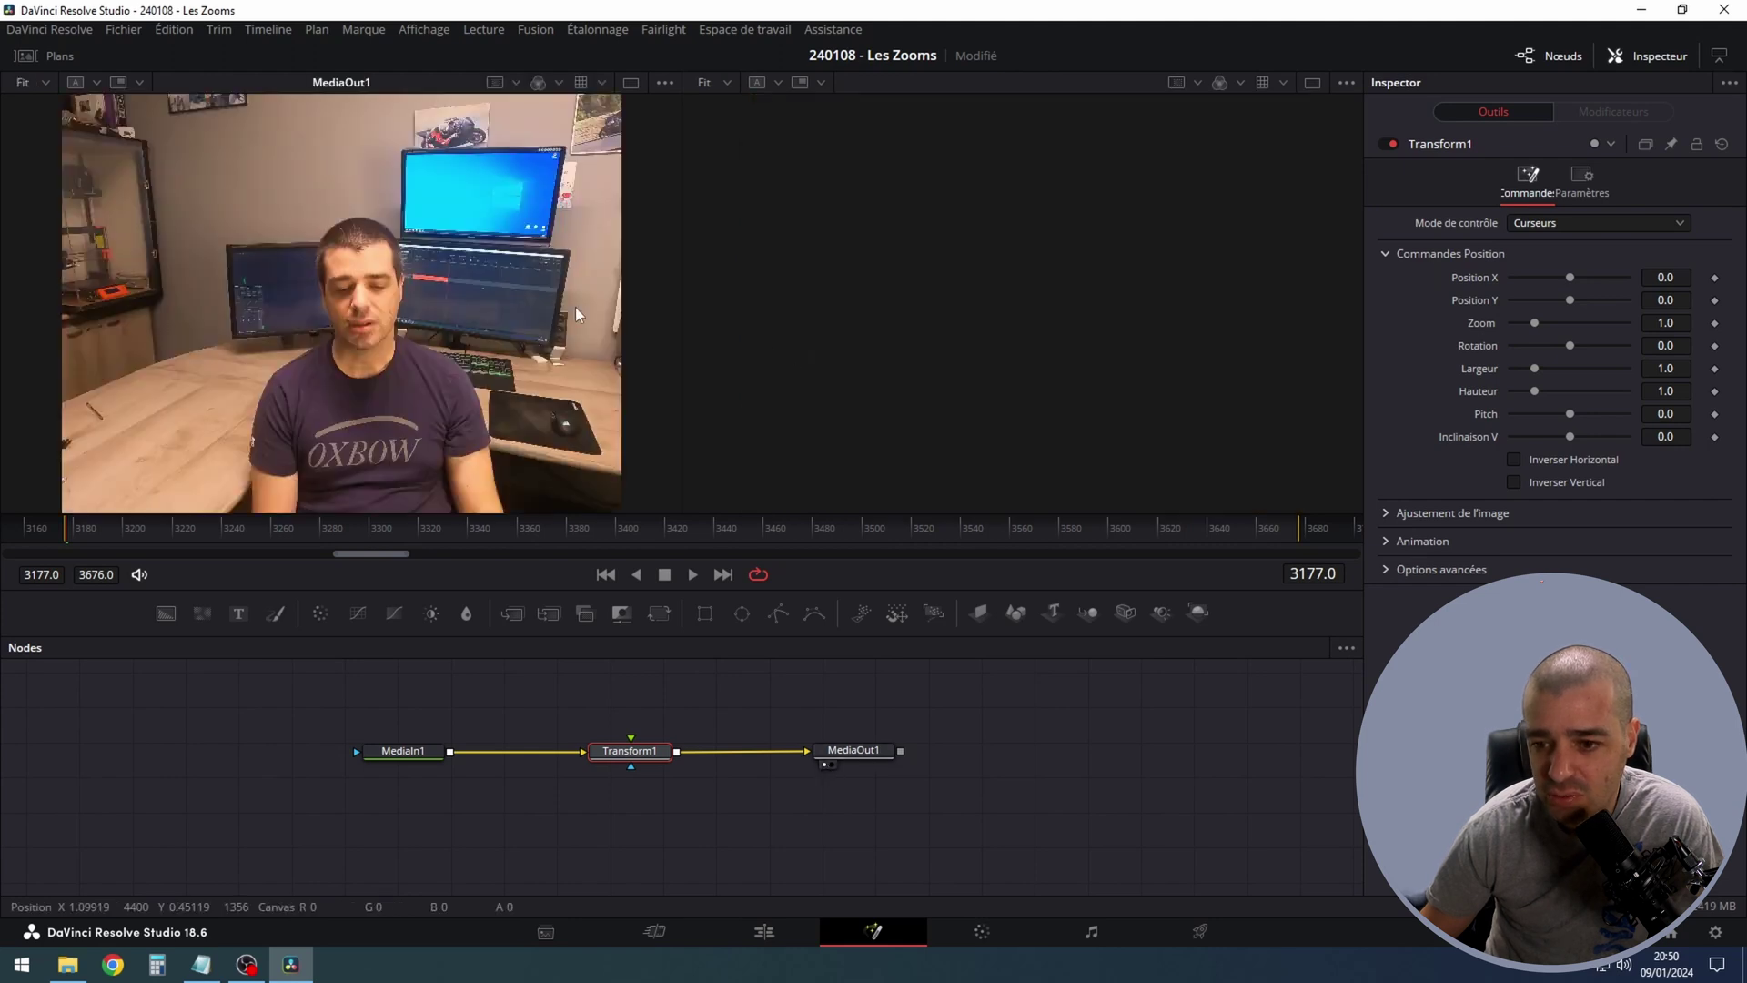
pyautogui.click(404, 753)
pyautogui.click(373, 766)
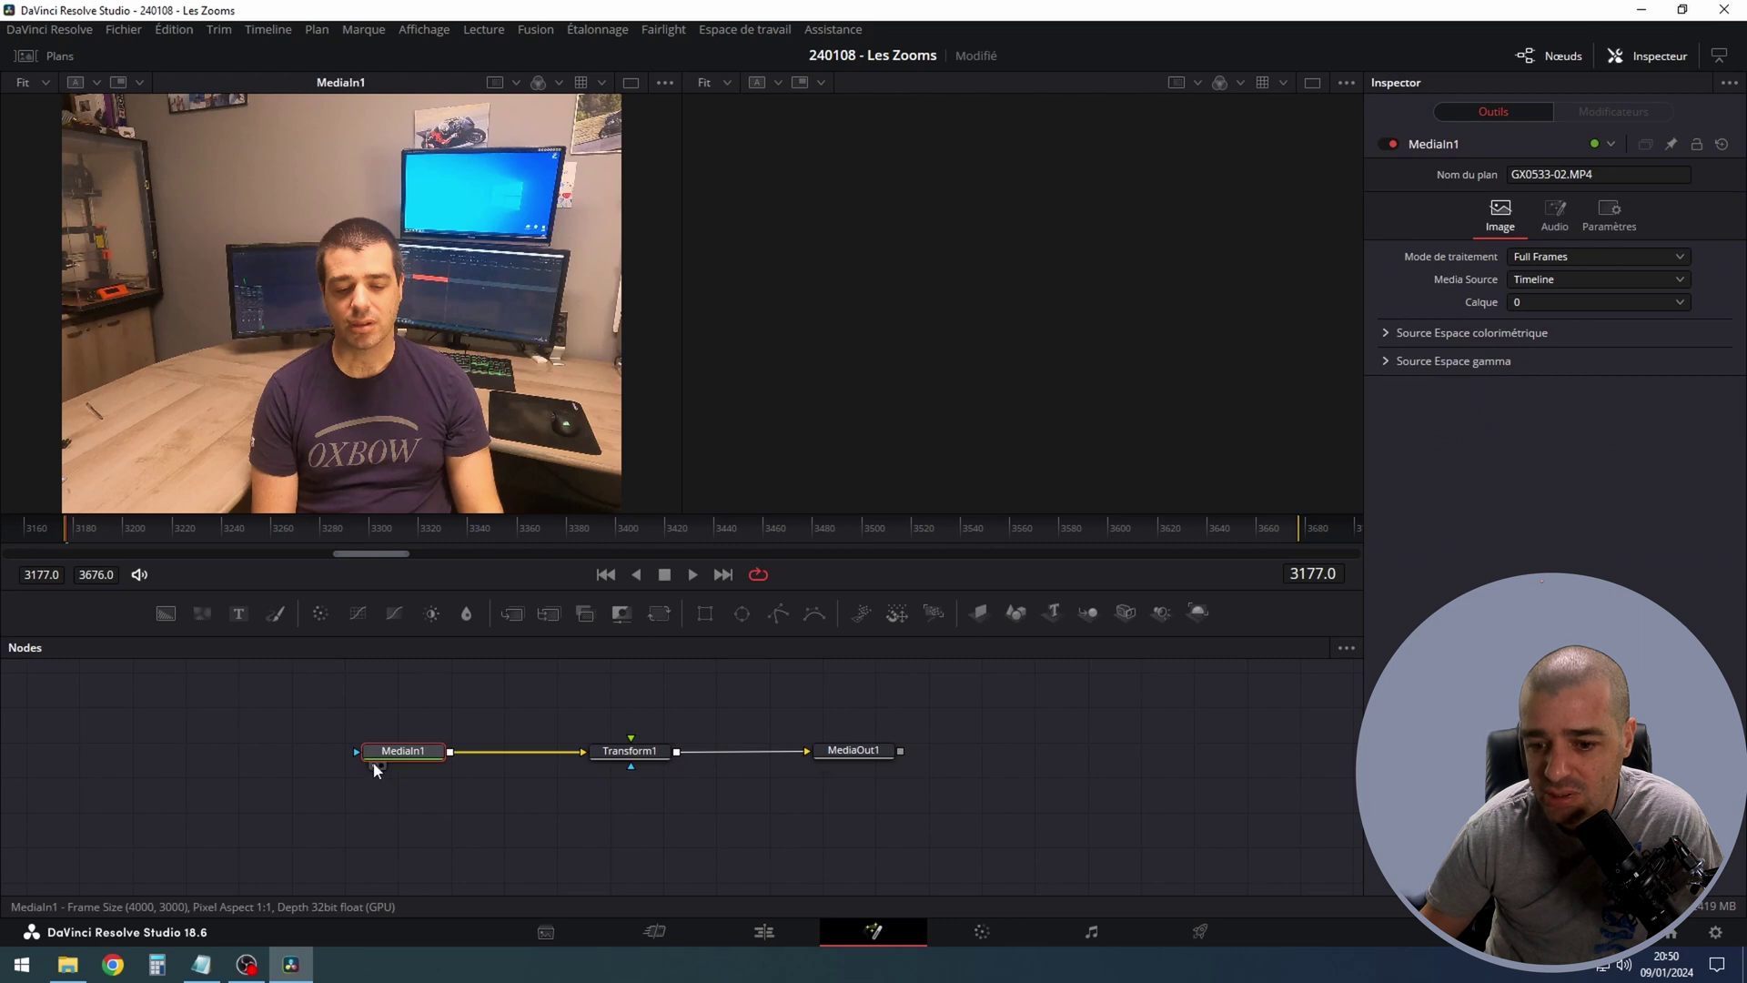
pyautogui.click(865, 753)
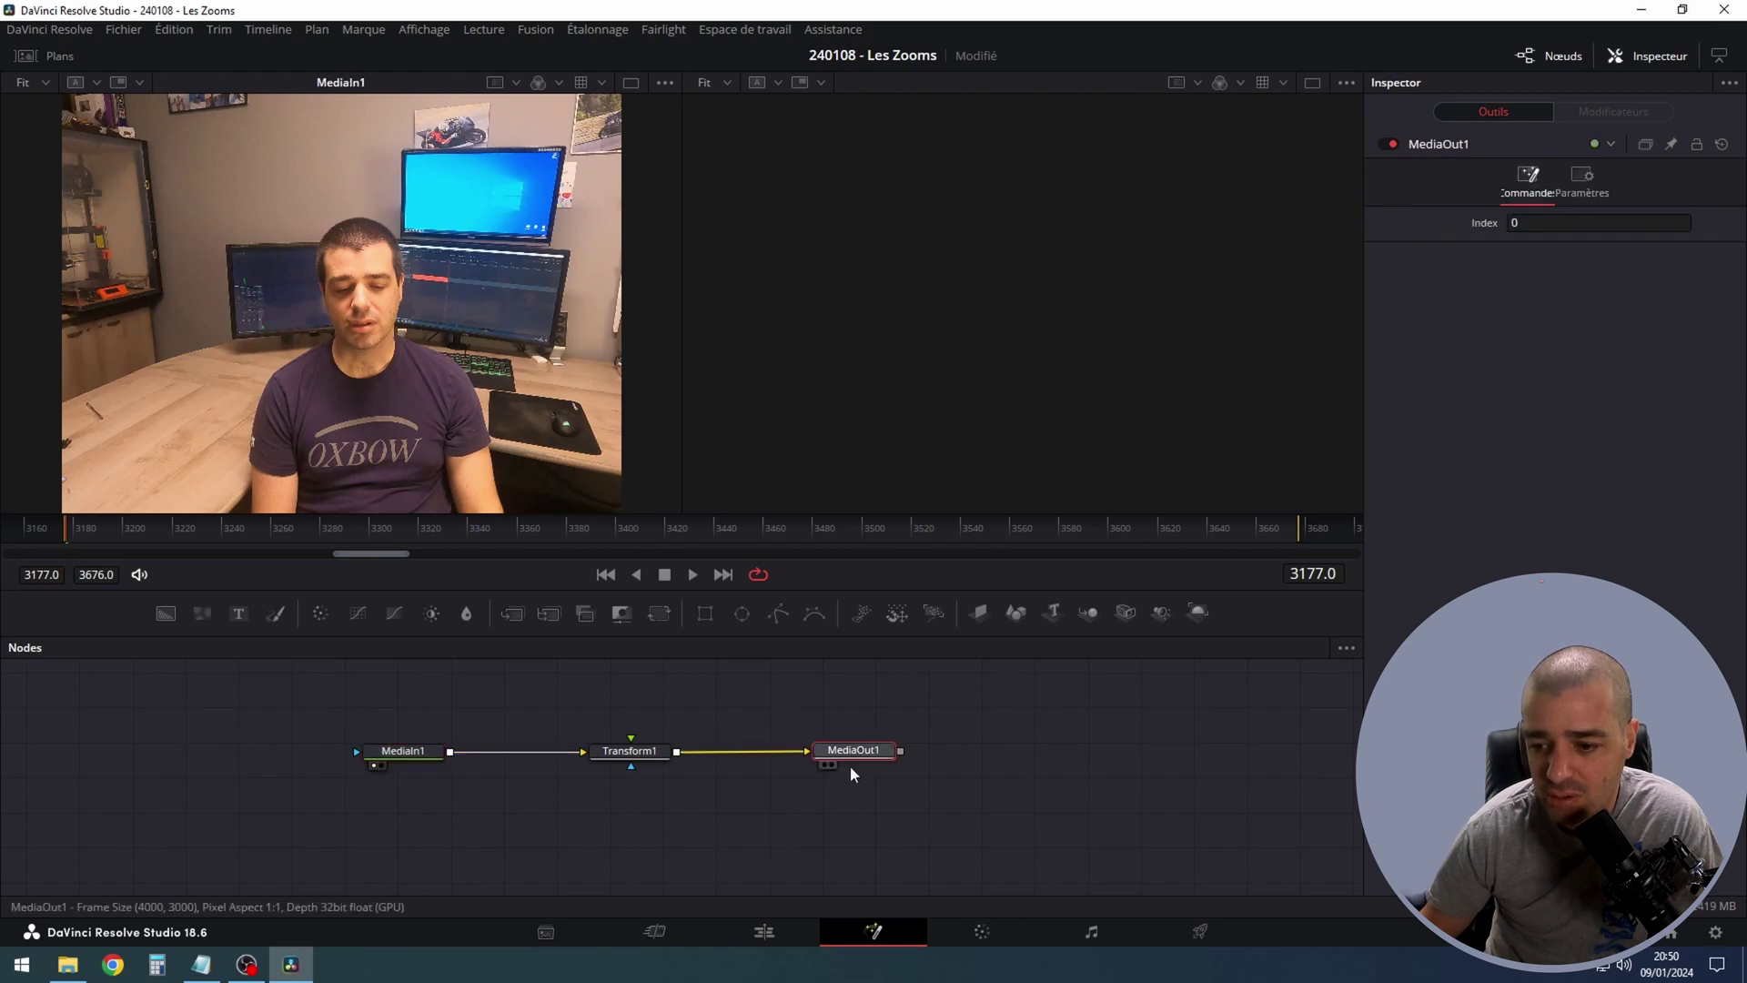
pyautogui.click(831, 764)
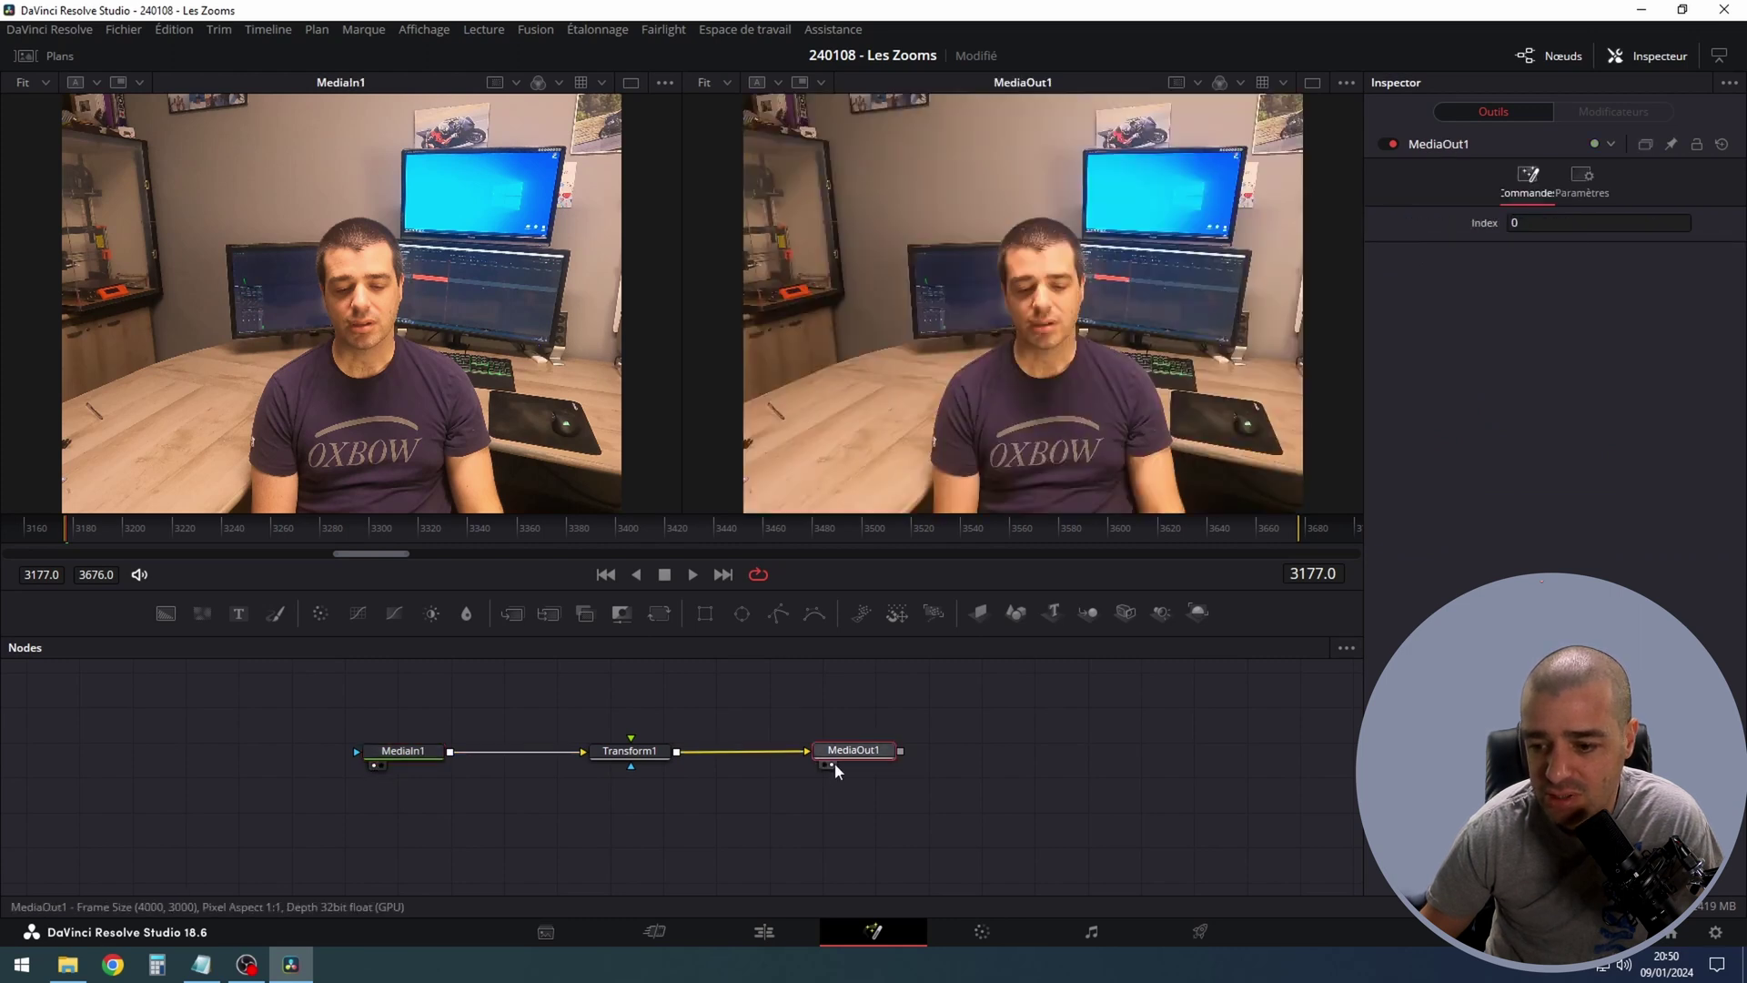
# Step: Set the Transform1 node's zoom to 1.2 and save the project
pyautogui.click(634, 755)
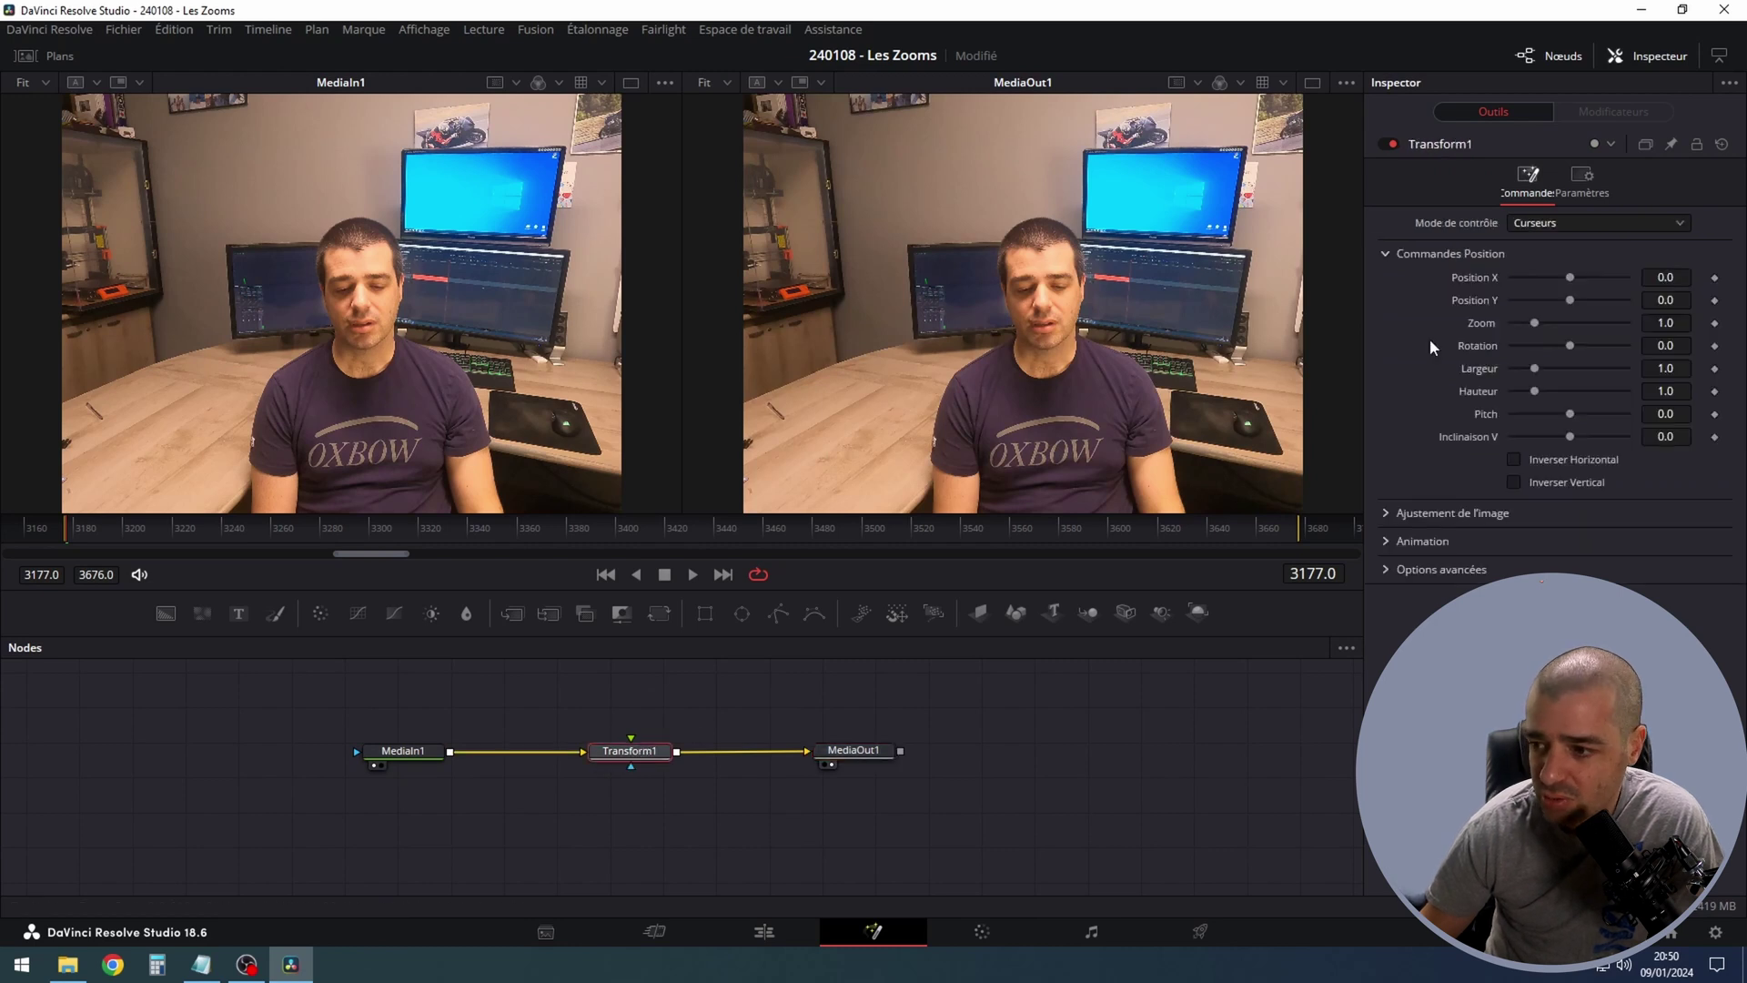
pyautogui.moveTo(1538, 319); pyautogui.dragTo(1565, 320)
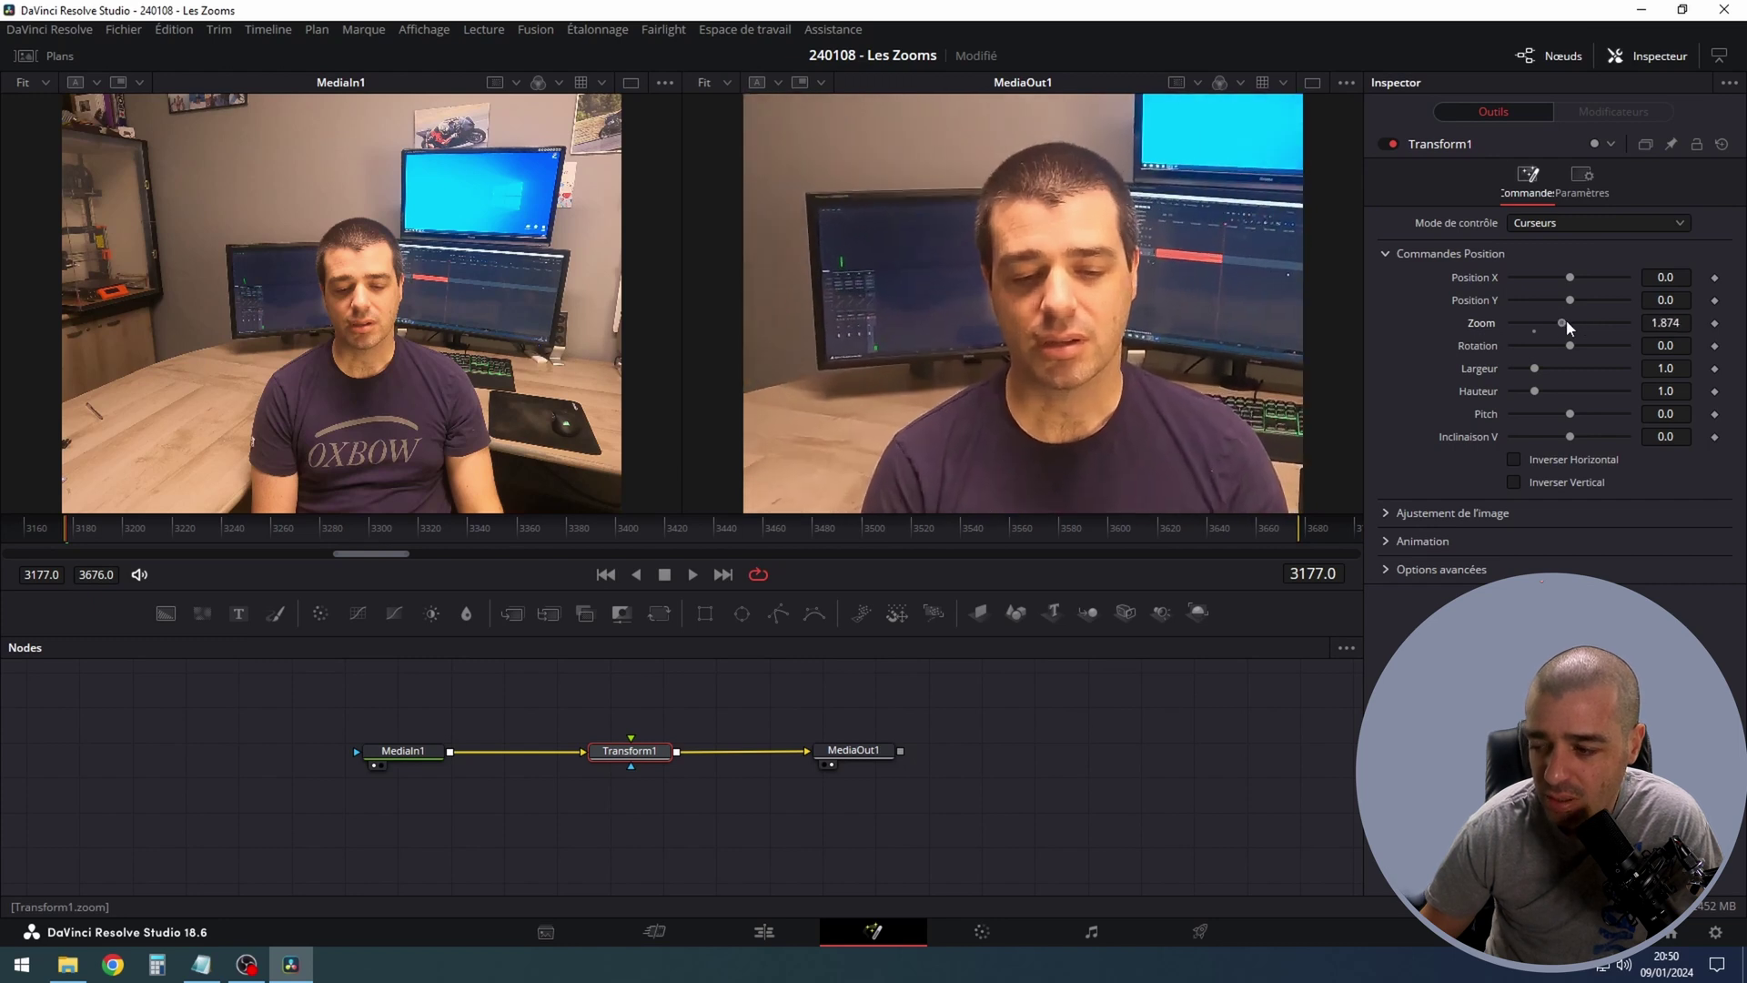
pyautogui.click(1666, 324)
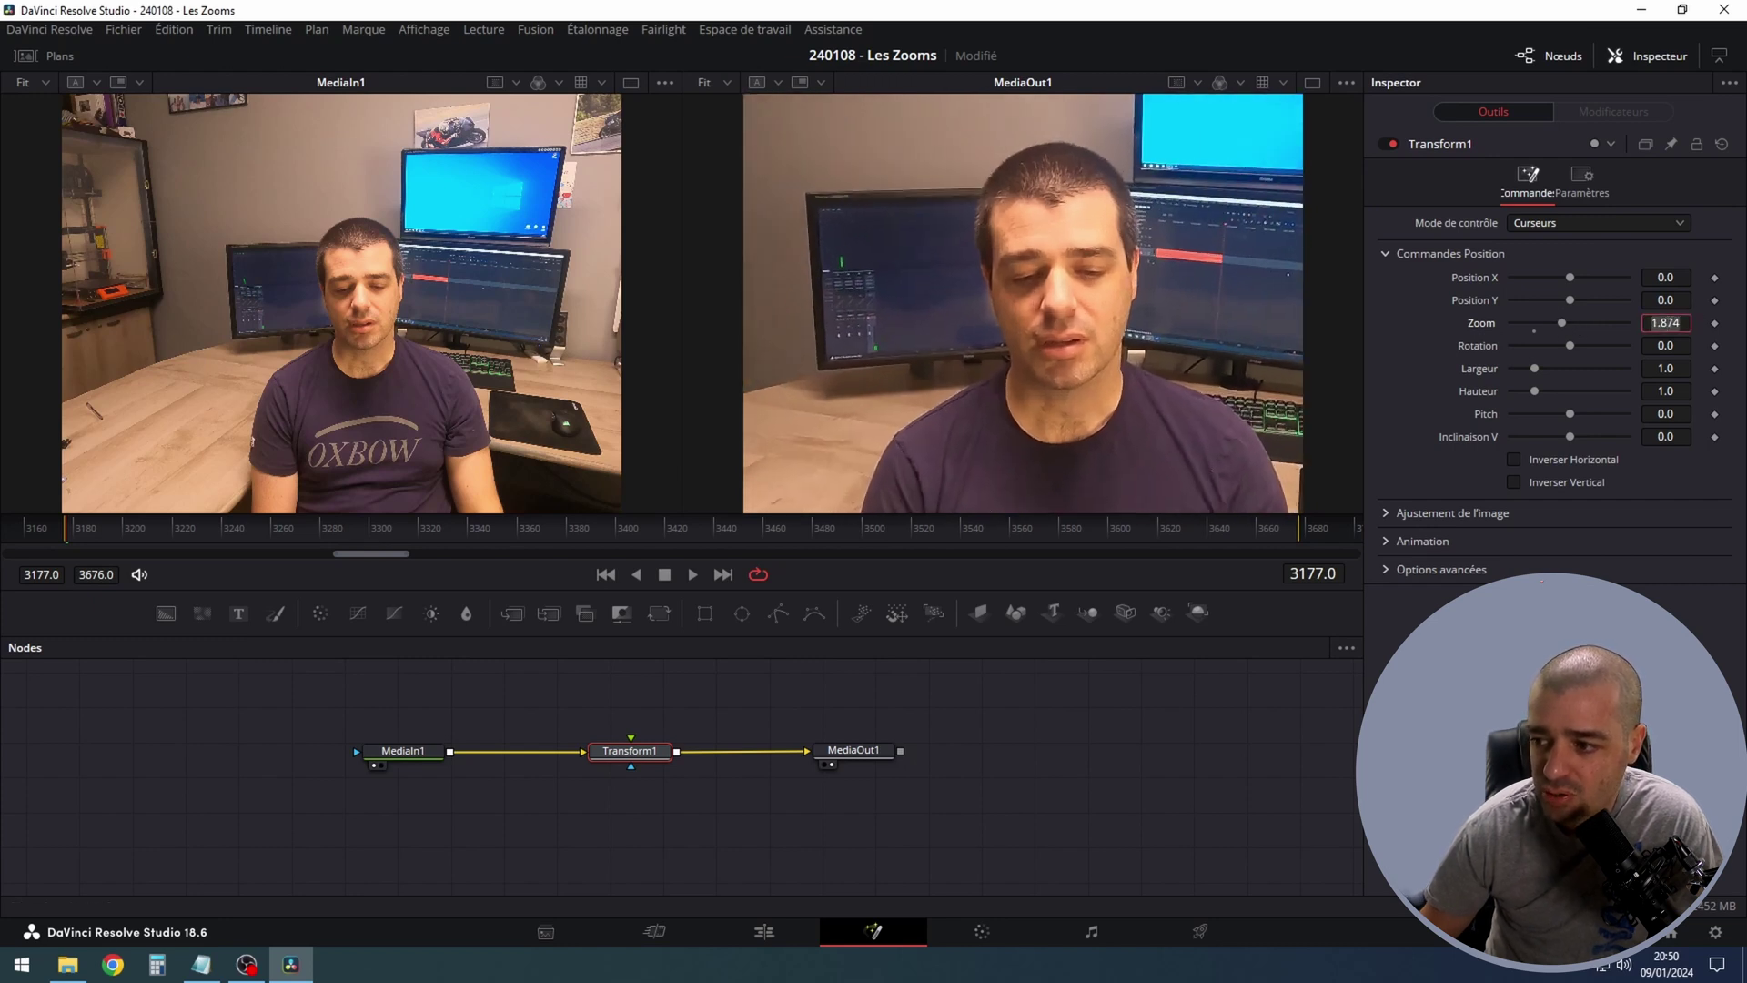
pyautogui.write('1')
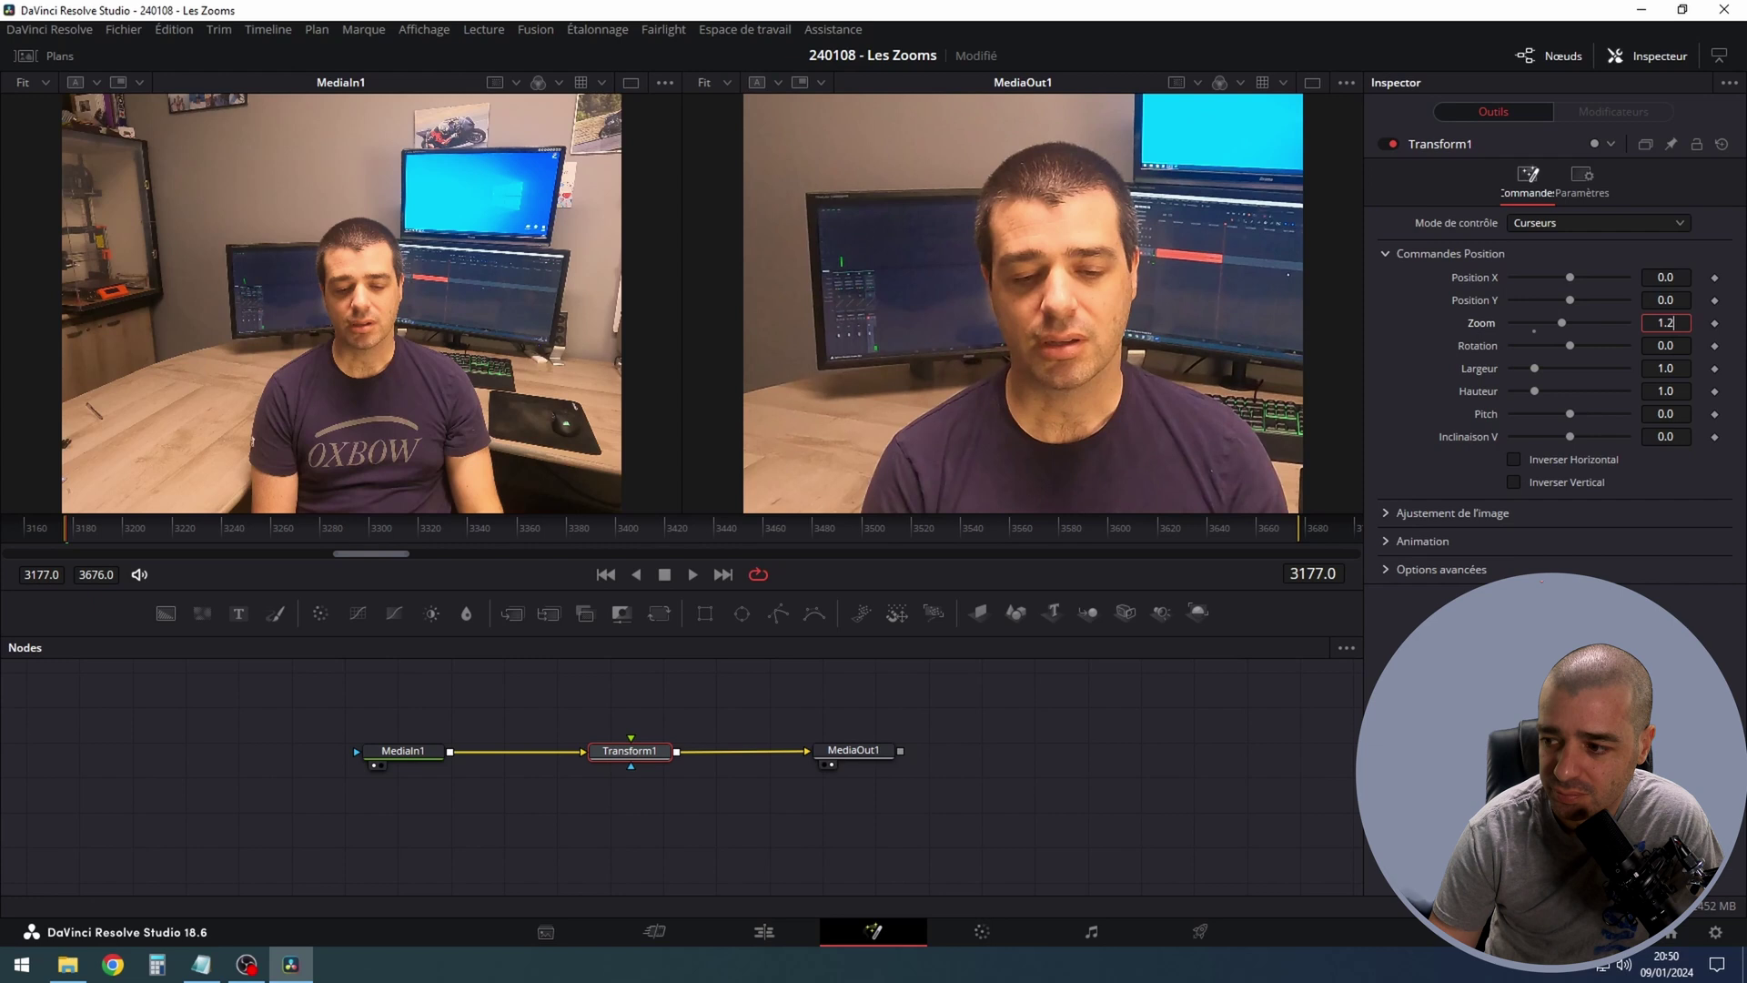
pyautogui.write('.2')
pyautogui.press('Tab')
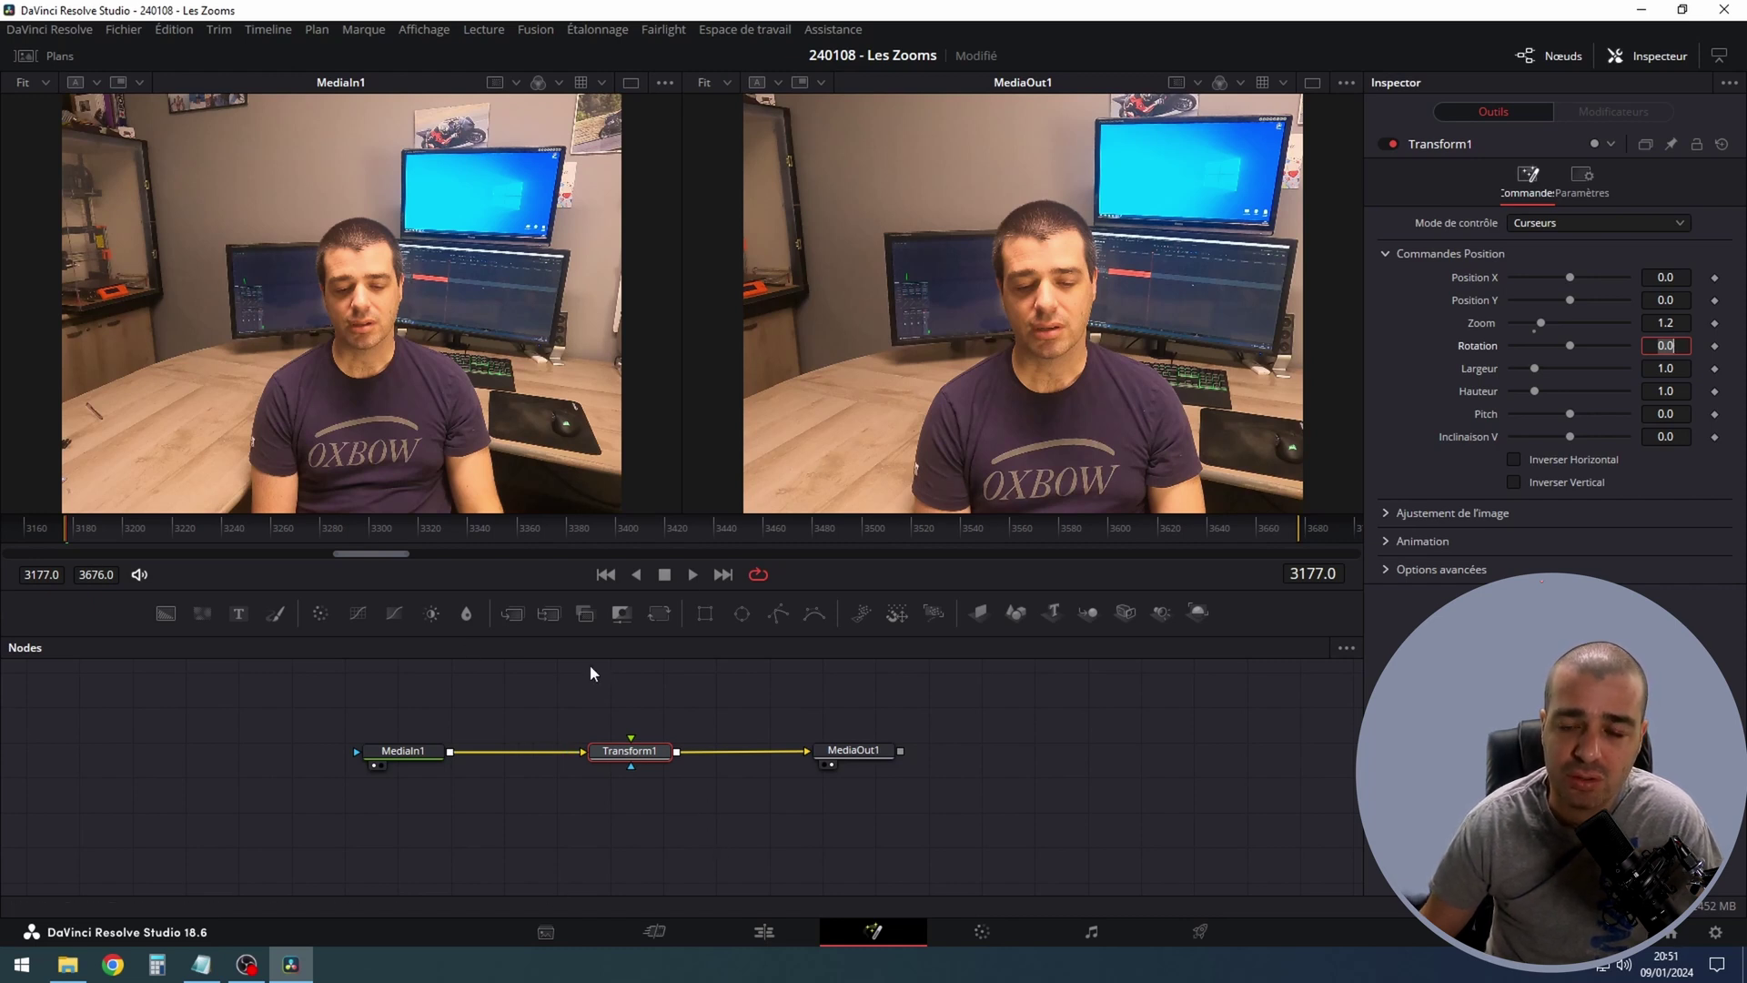
pyautogui.hotkey('ctrl', 's')
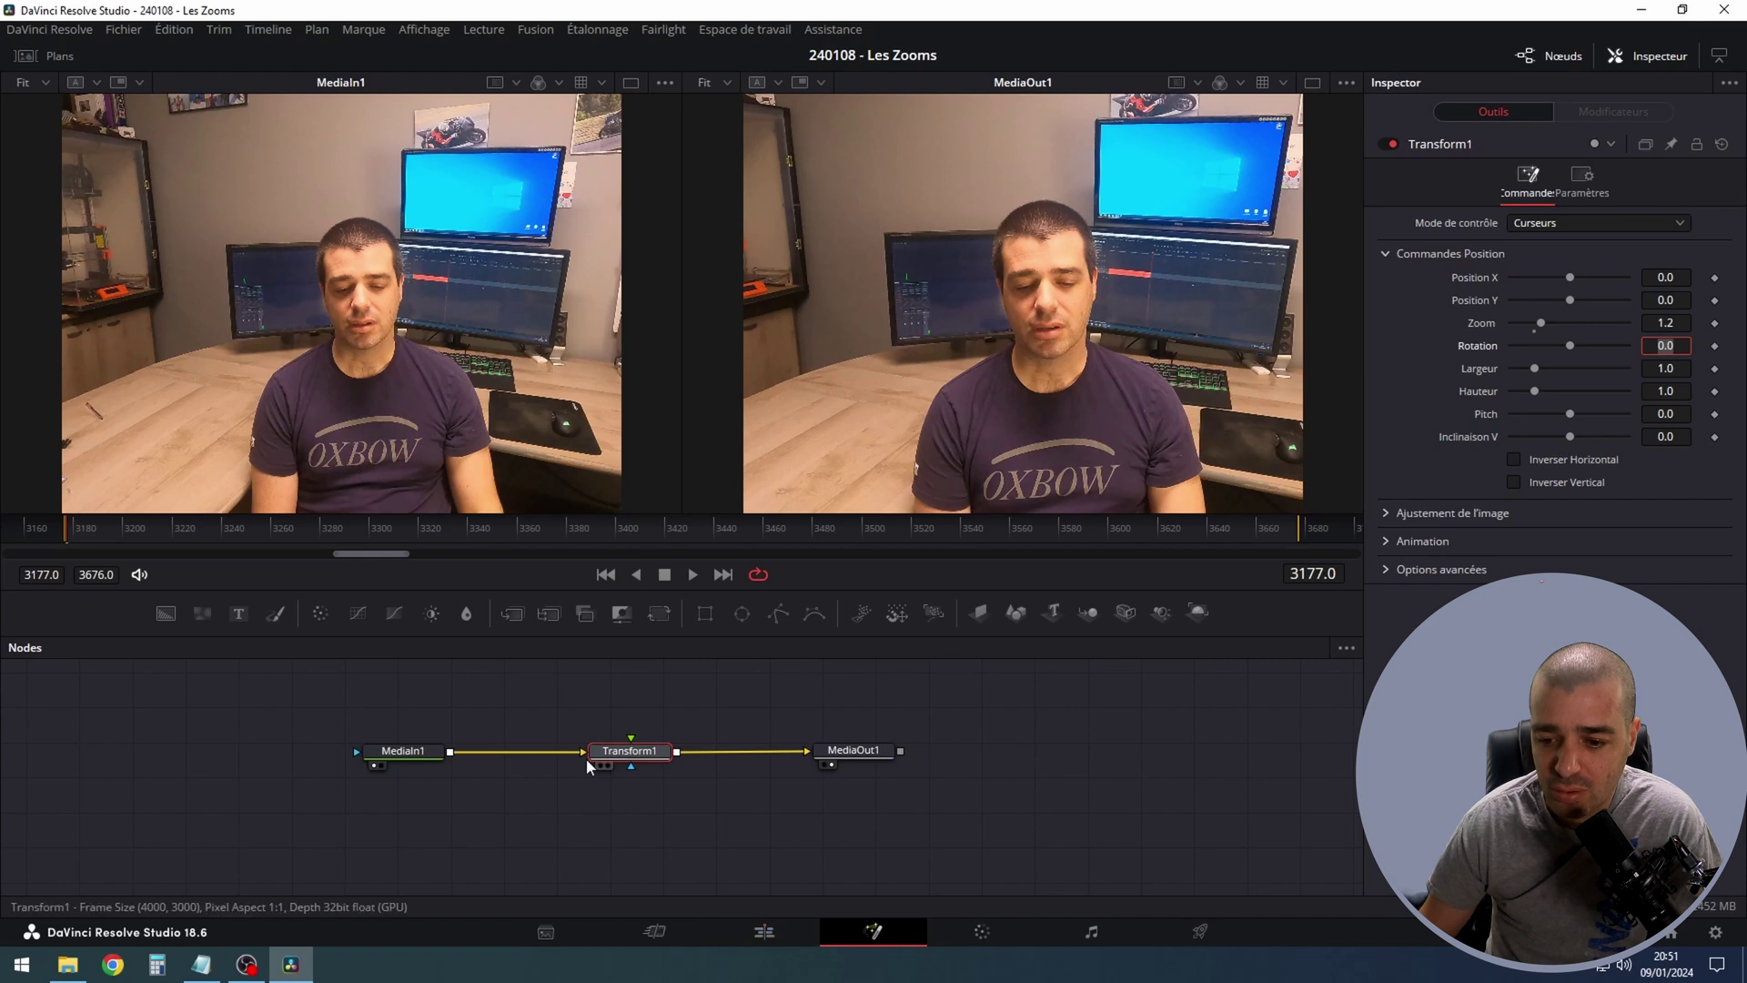
pyautogui.rightClick(630, 757)
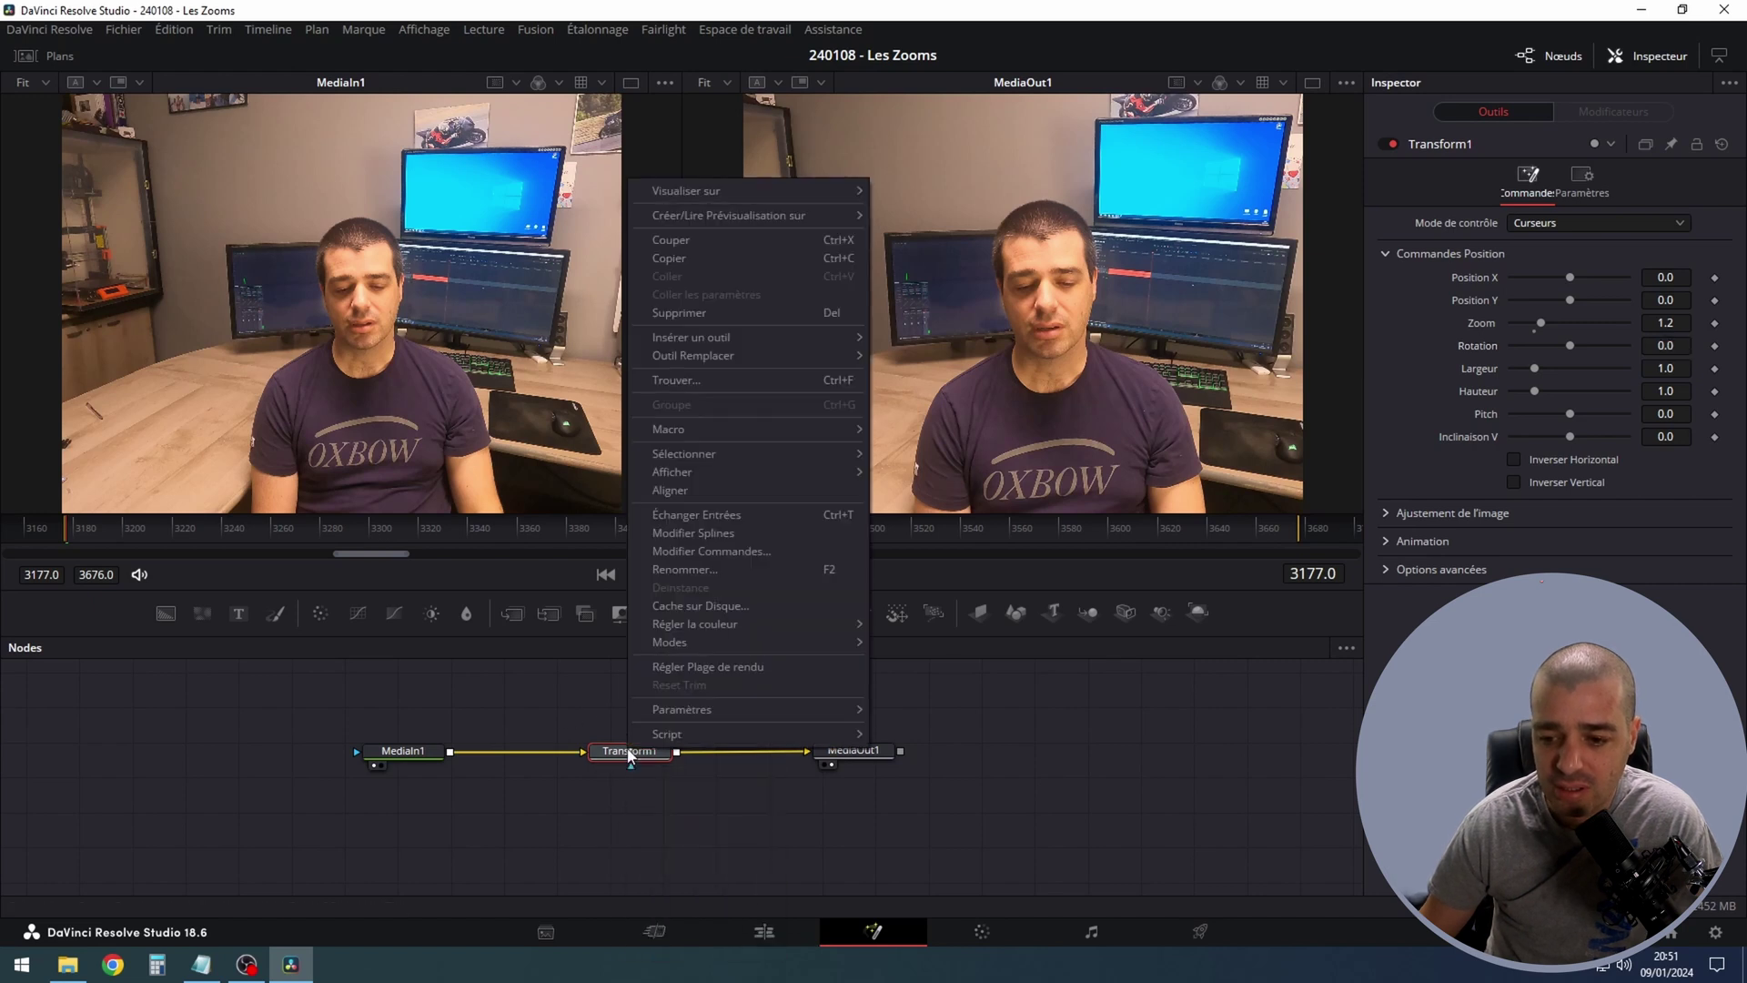
pyautogui.click(690, 838)
pyautogui.moveTo(772, 857); pyautogui.dragTo(538, 674)
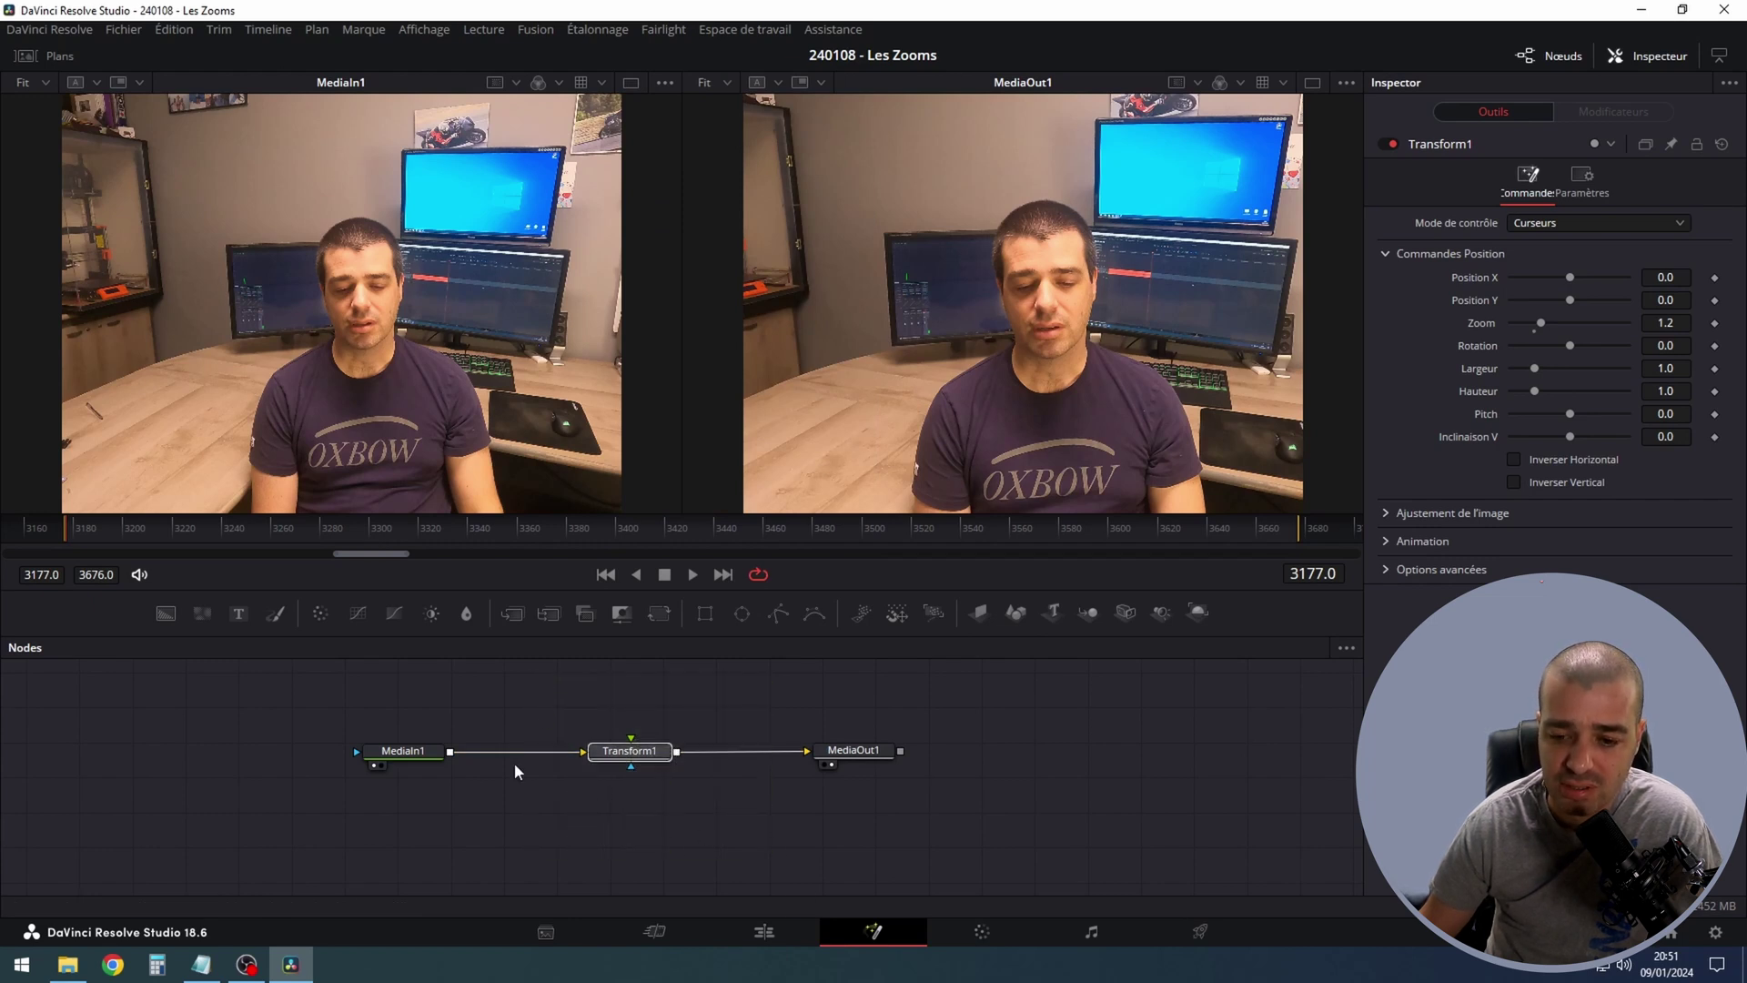
# Step: Create a macro from the Transform1 node, name it Zoom 1.2, and export its Zoom control
pyautogui.rightClick(638, 754)
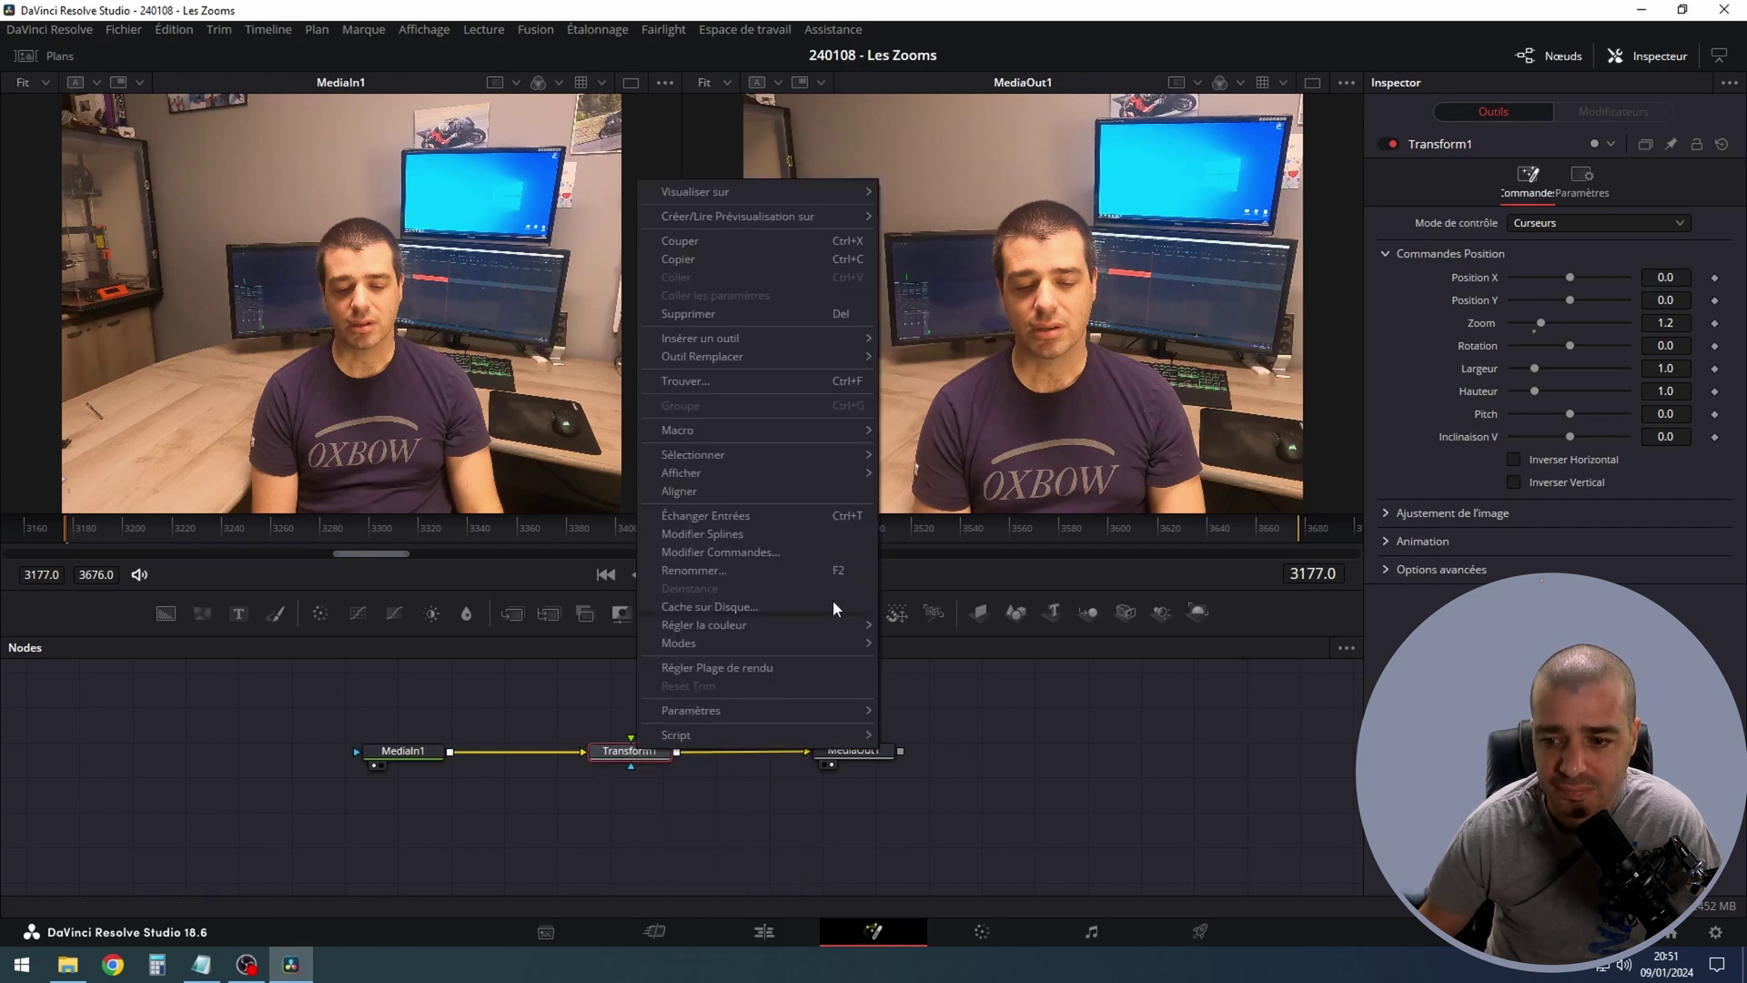
pyautogui.moveTo(821, 434)
pyautogui.click(959, 432)
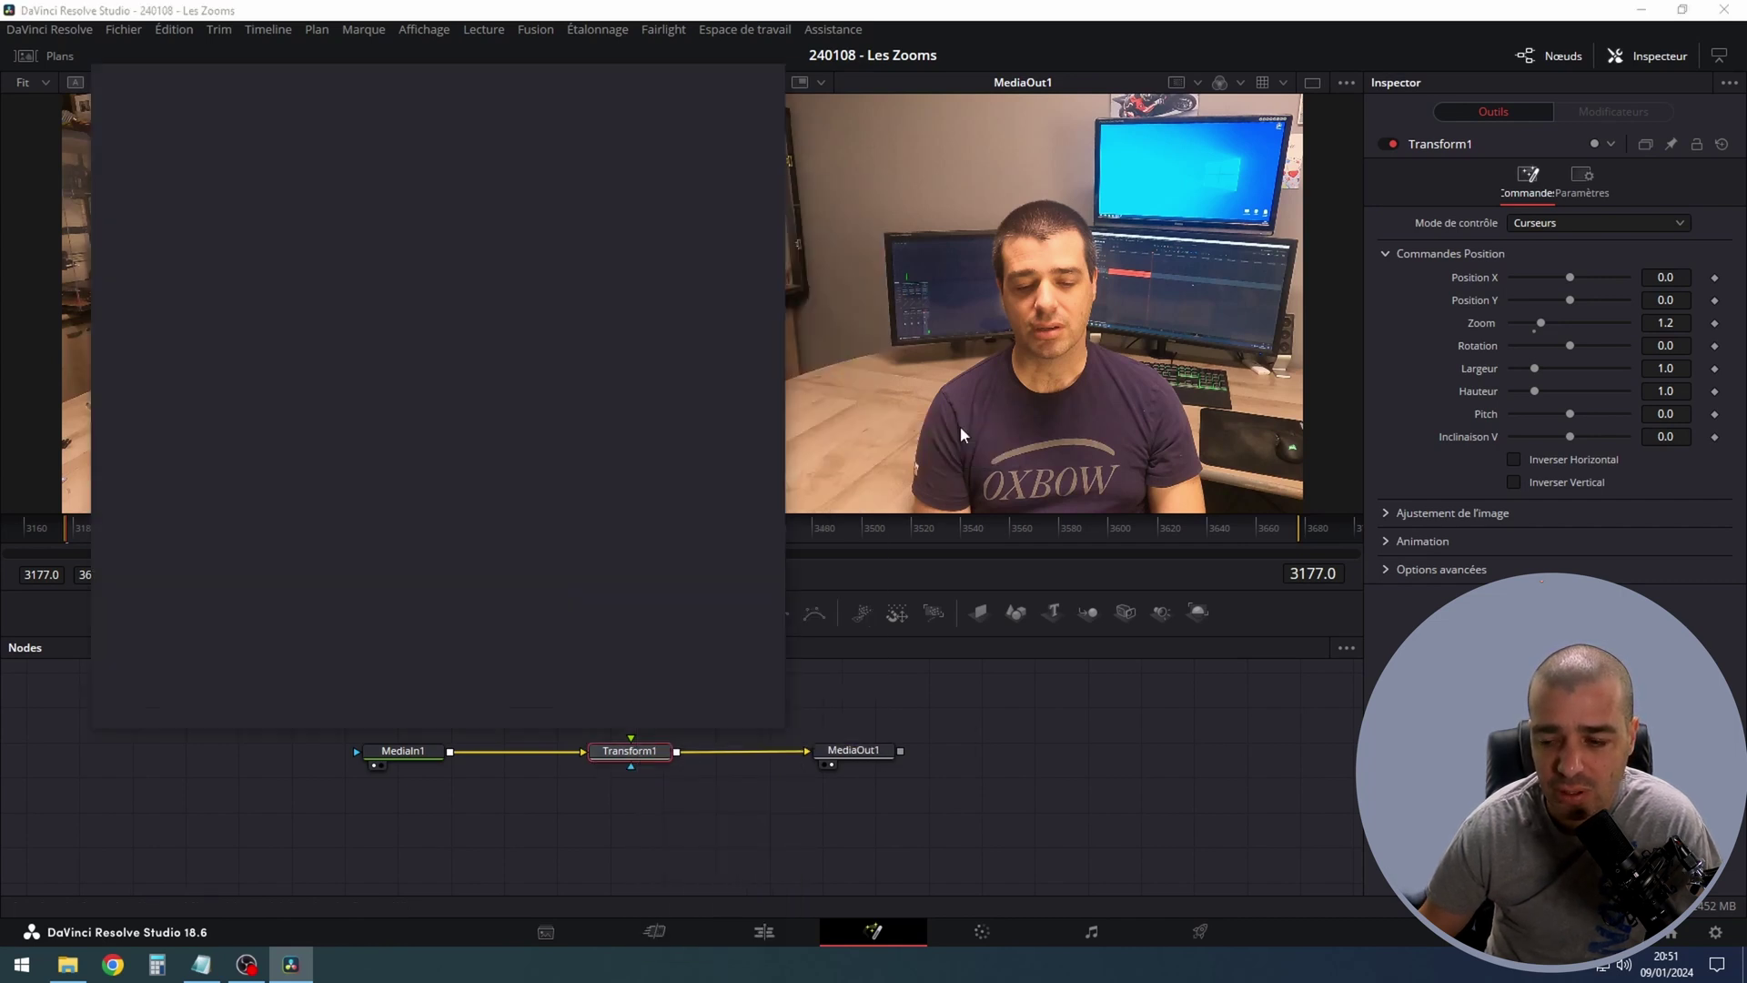
pyautogui.doubleClick(794, 166)
pyautogui.write('Zoom 1.2')
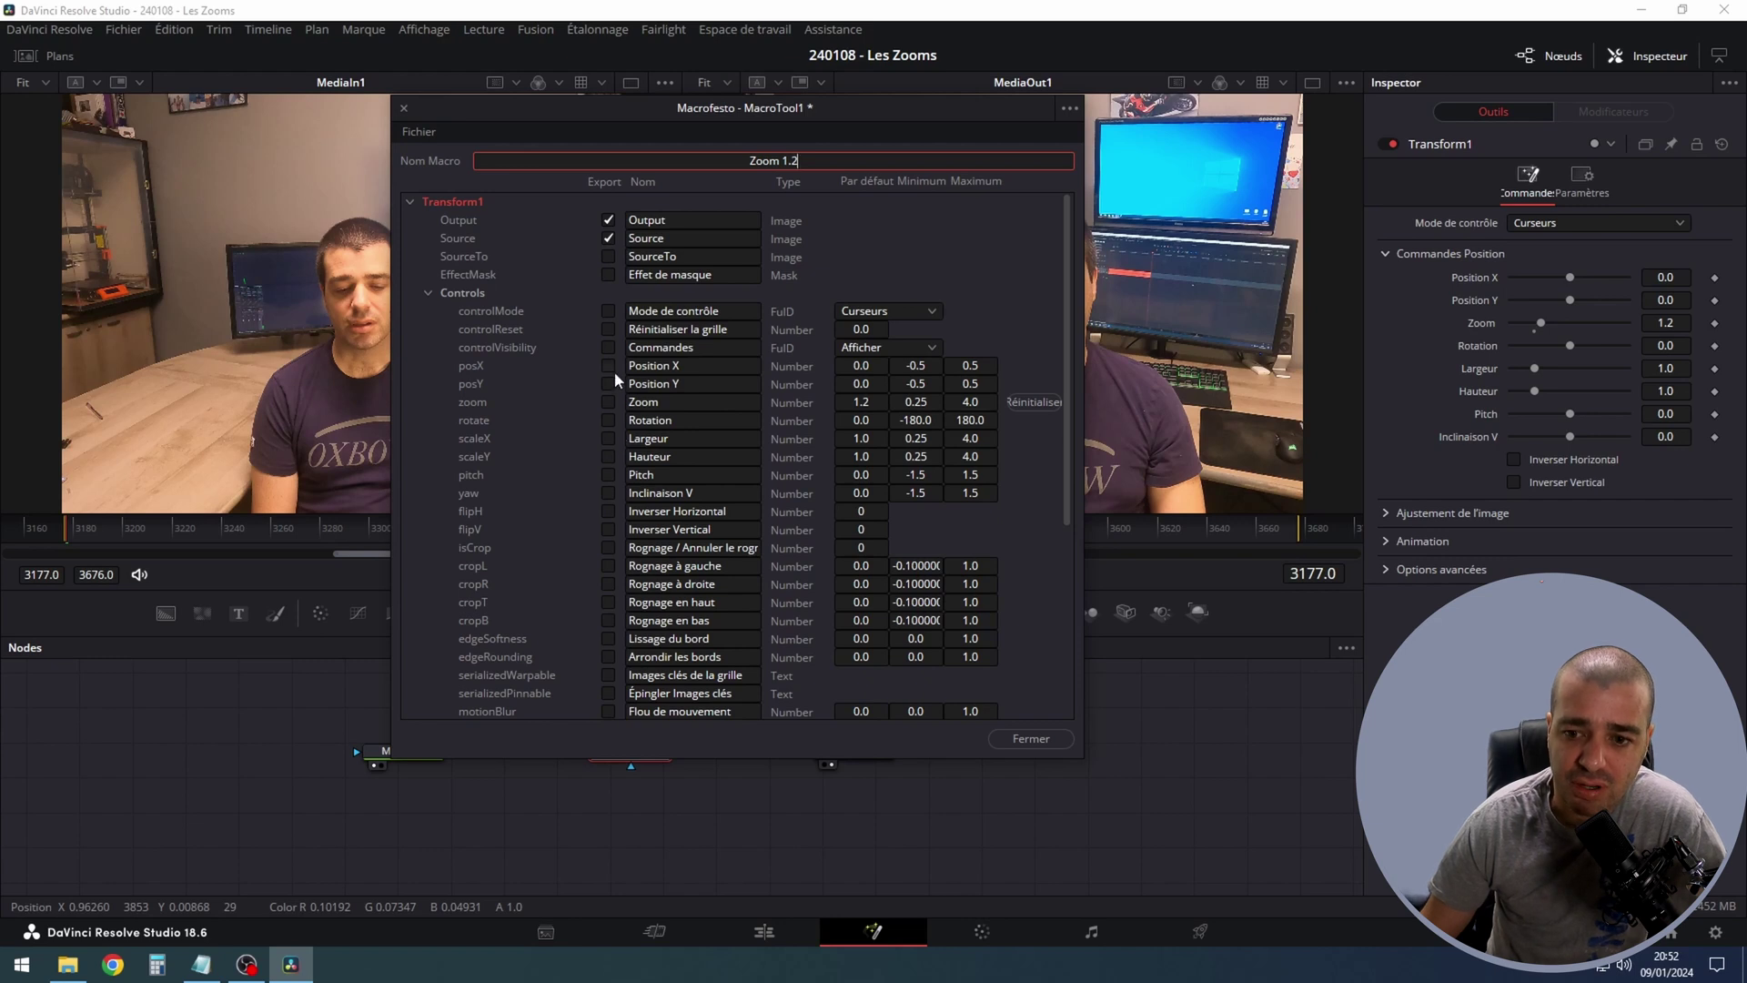
pyautogui.click(608, 403)
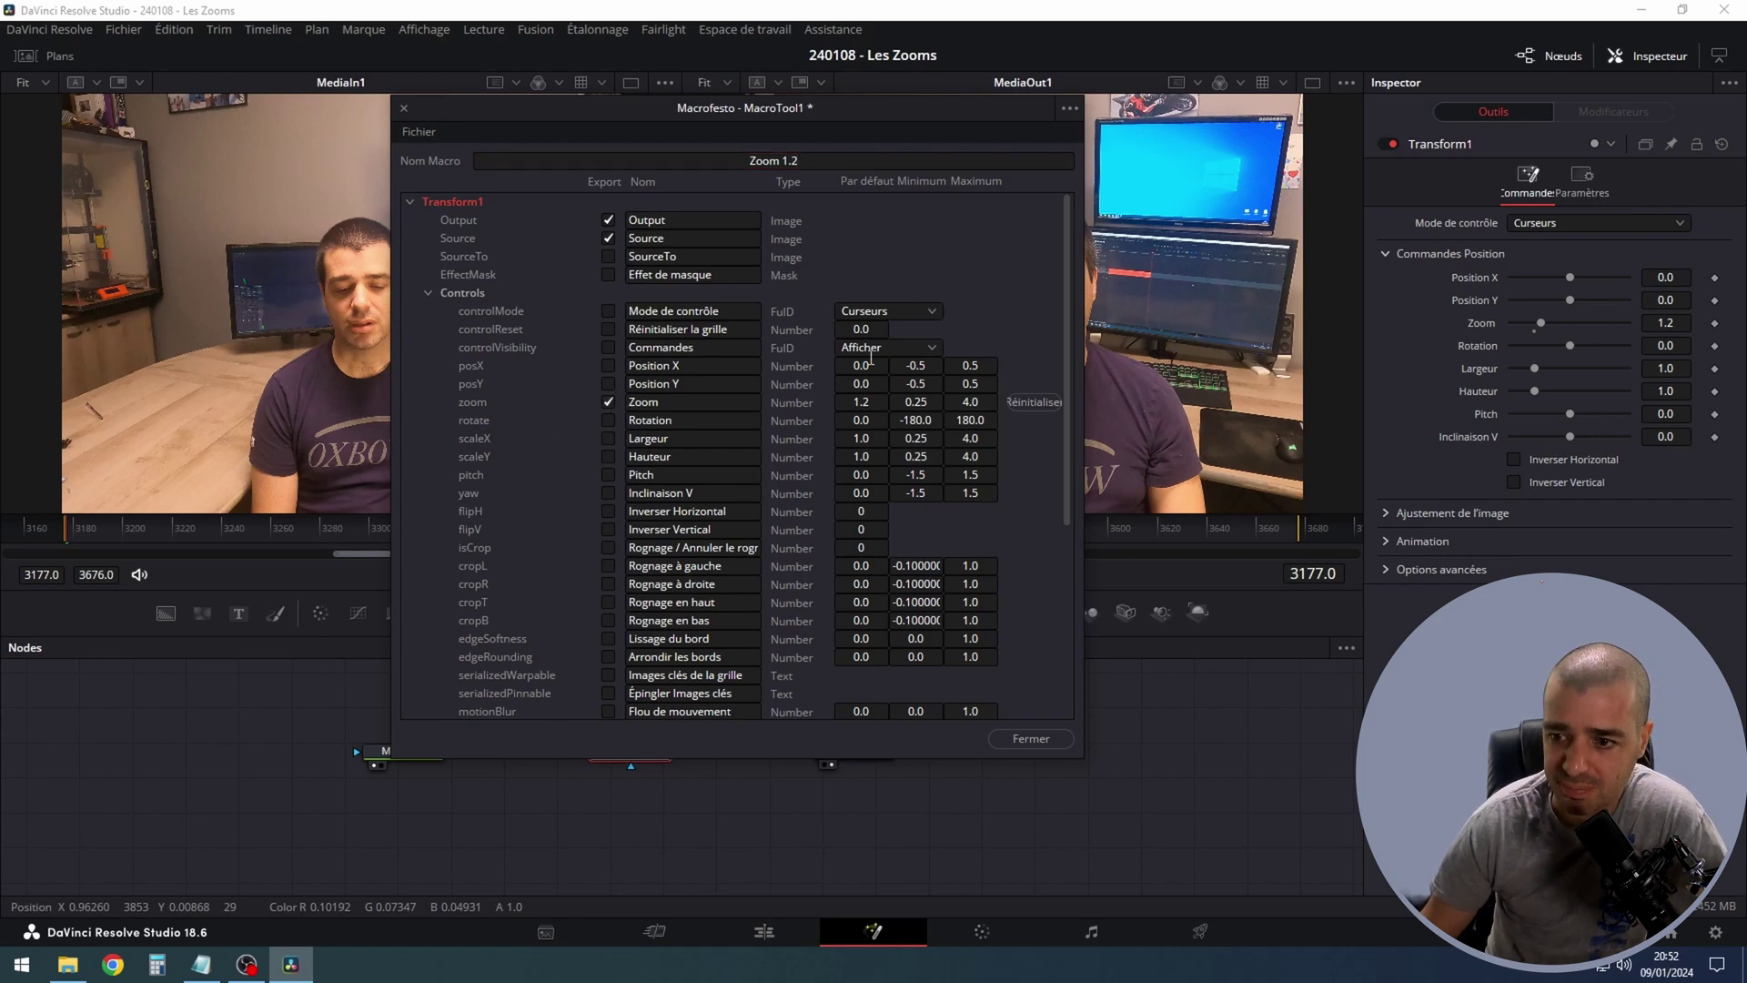
# Step: Save the macro as Zoom 1.2.setting in the Bureau folder and close the macro editor
pyautogui.click(407, 132)
pyautogui.click(535, 205)
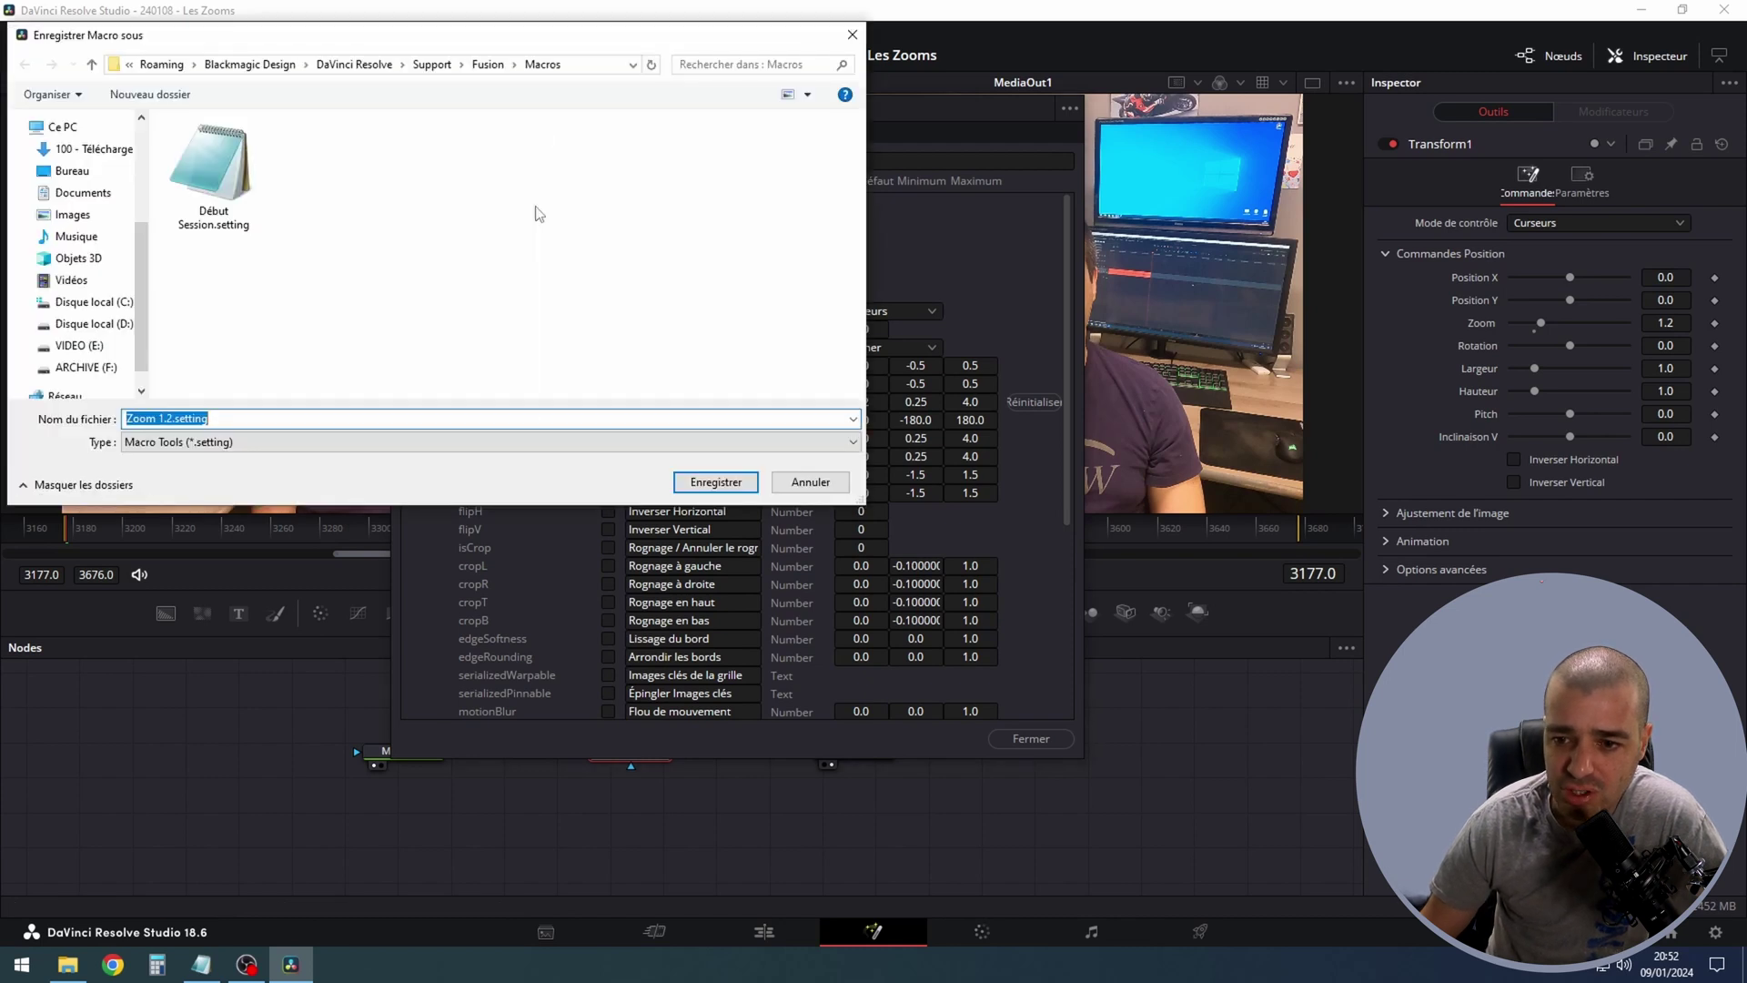
pyautogui.moveTo(377, 39); pyautogui.dragTo(769, 64)
pyautogui.click(463, 181)
pyautogui.click(1108, 508)
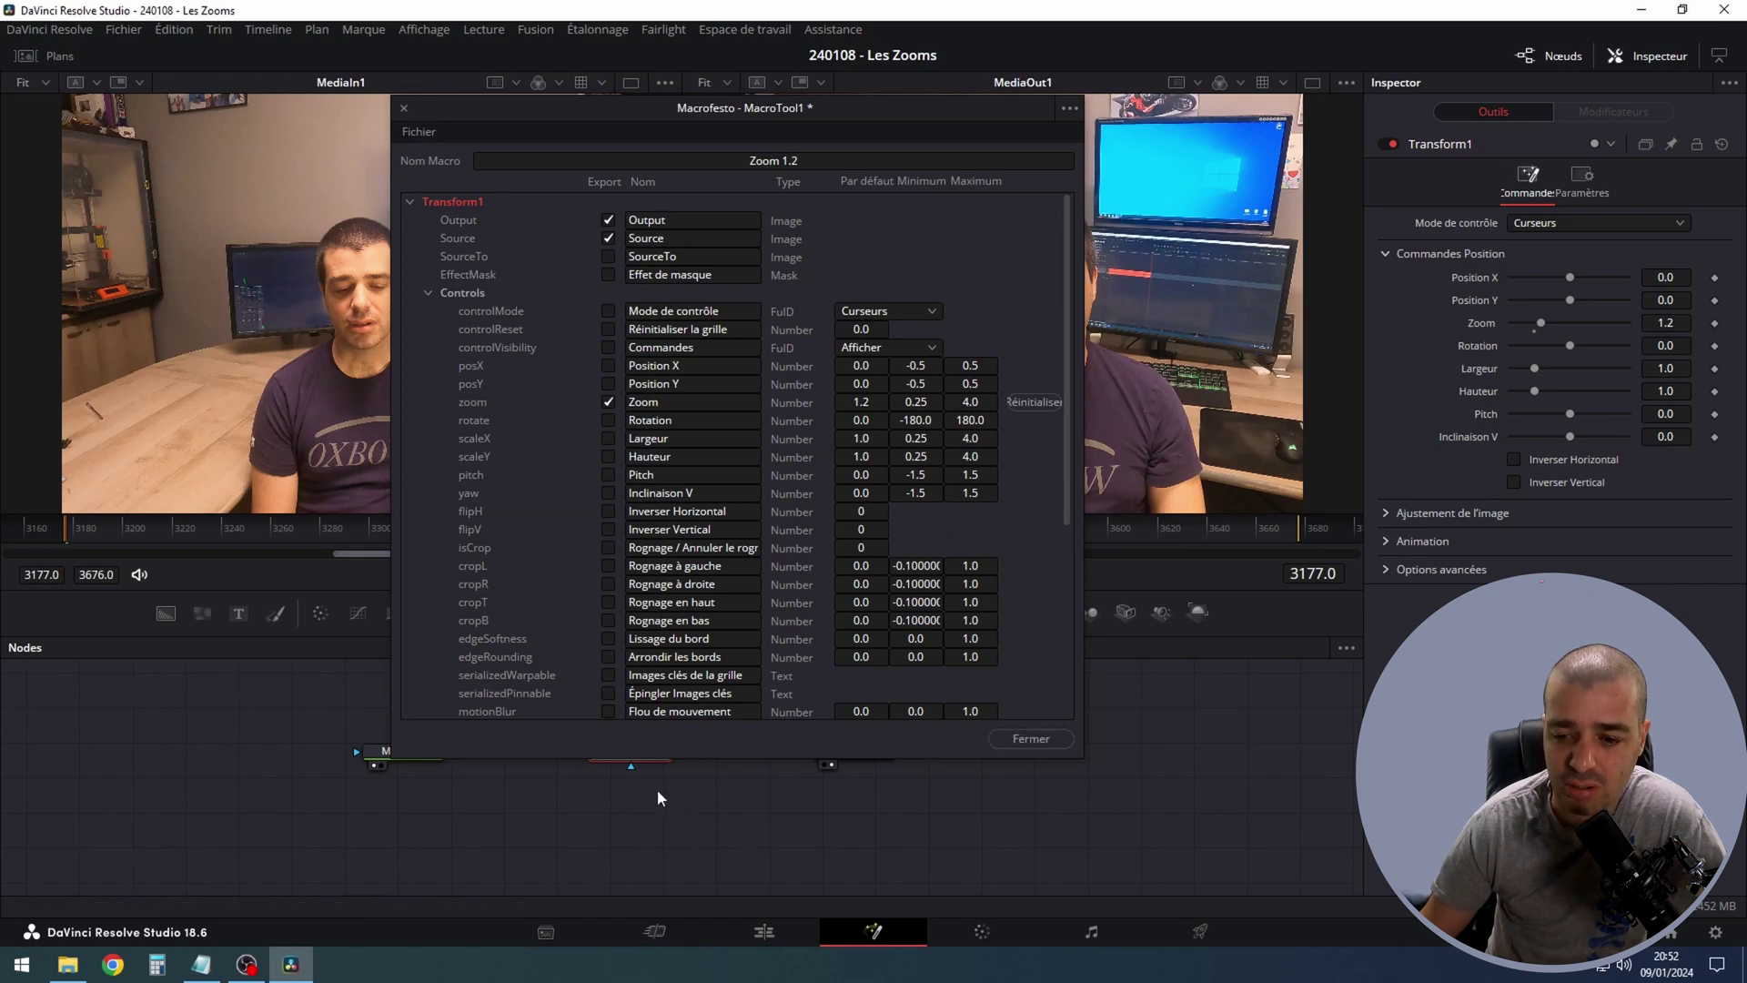
pyautogui.click(1031, 738)
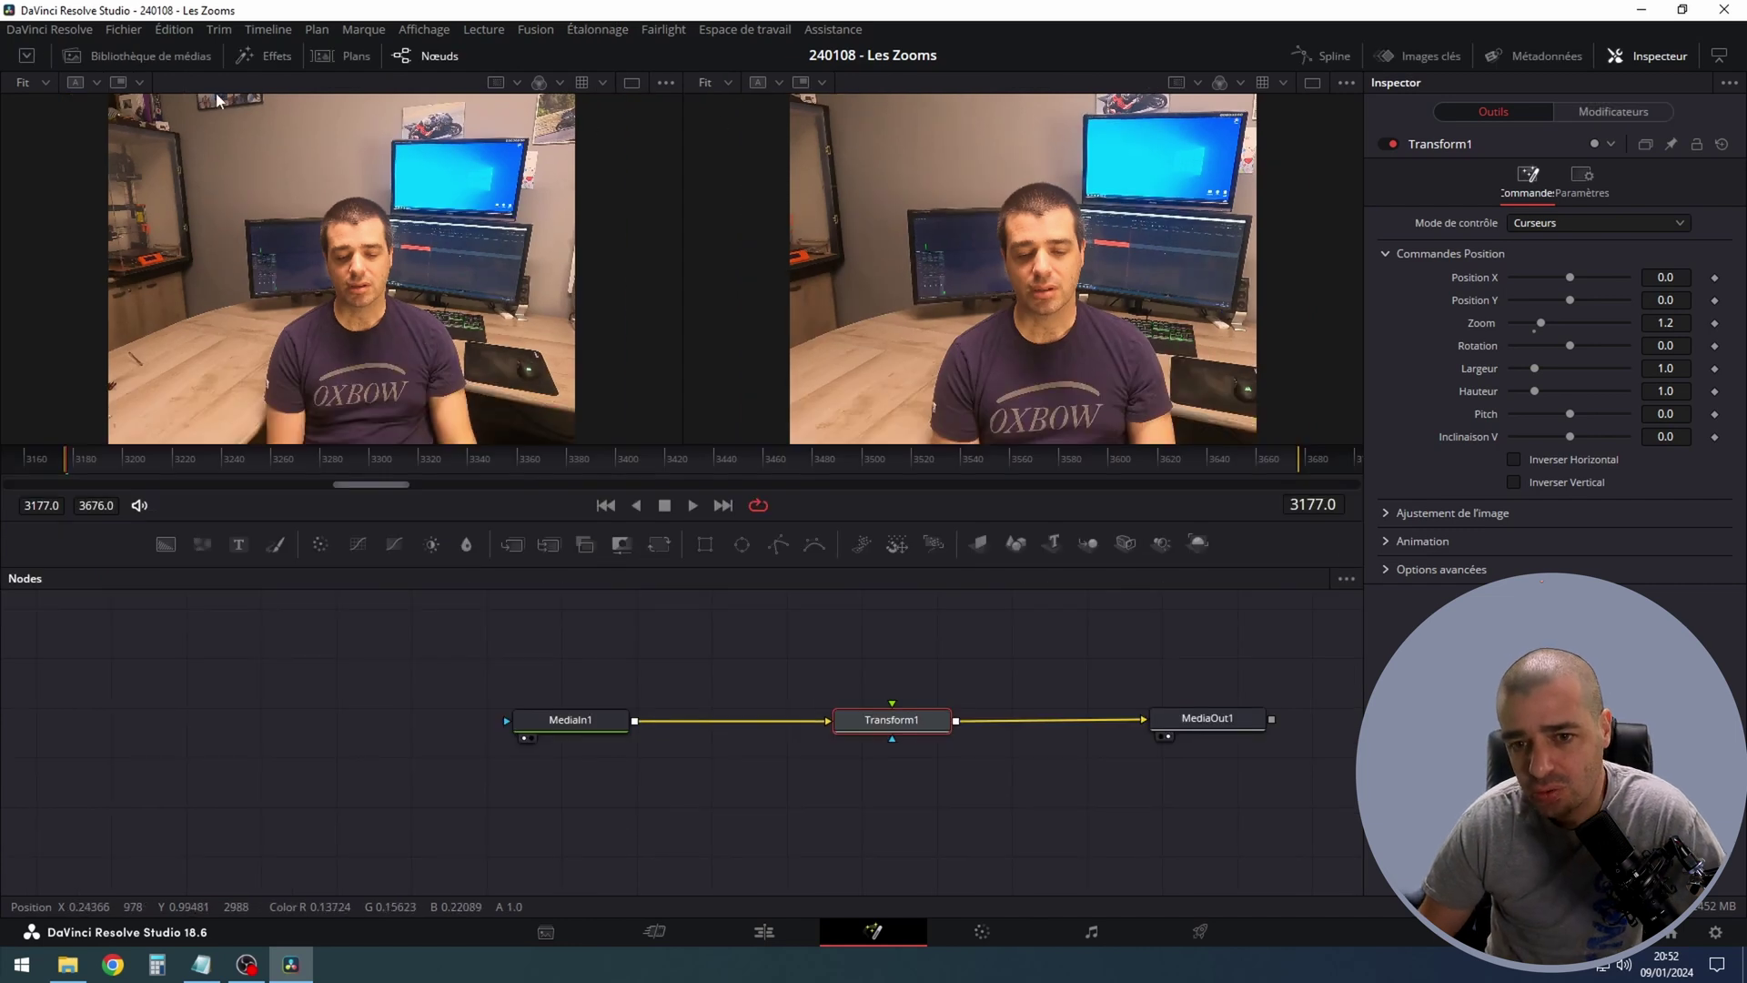
# Step: Open the folder of the Edit Effects templates in File Explorer from the effects library
pyautogui.click(265, 56)
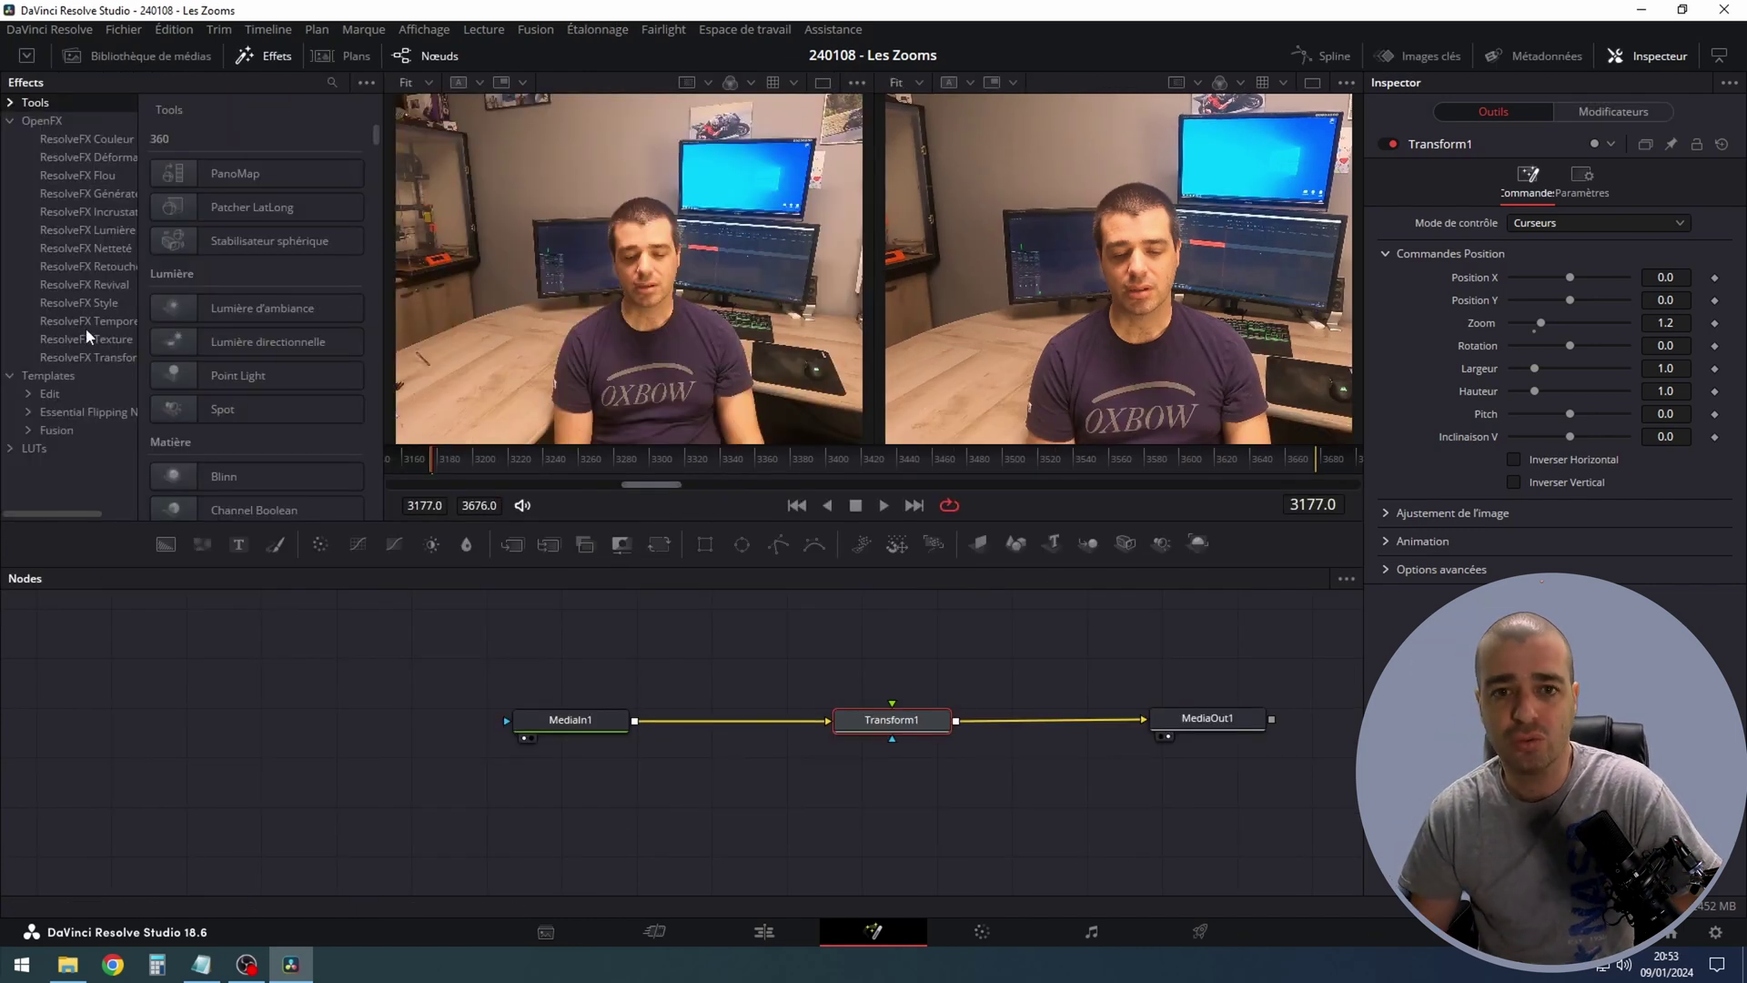
pyautogui.click(28, 393)
pyautogui.click(47, 413)
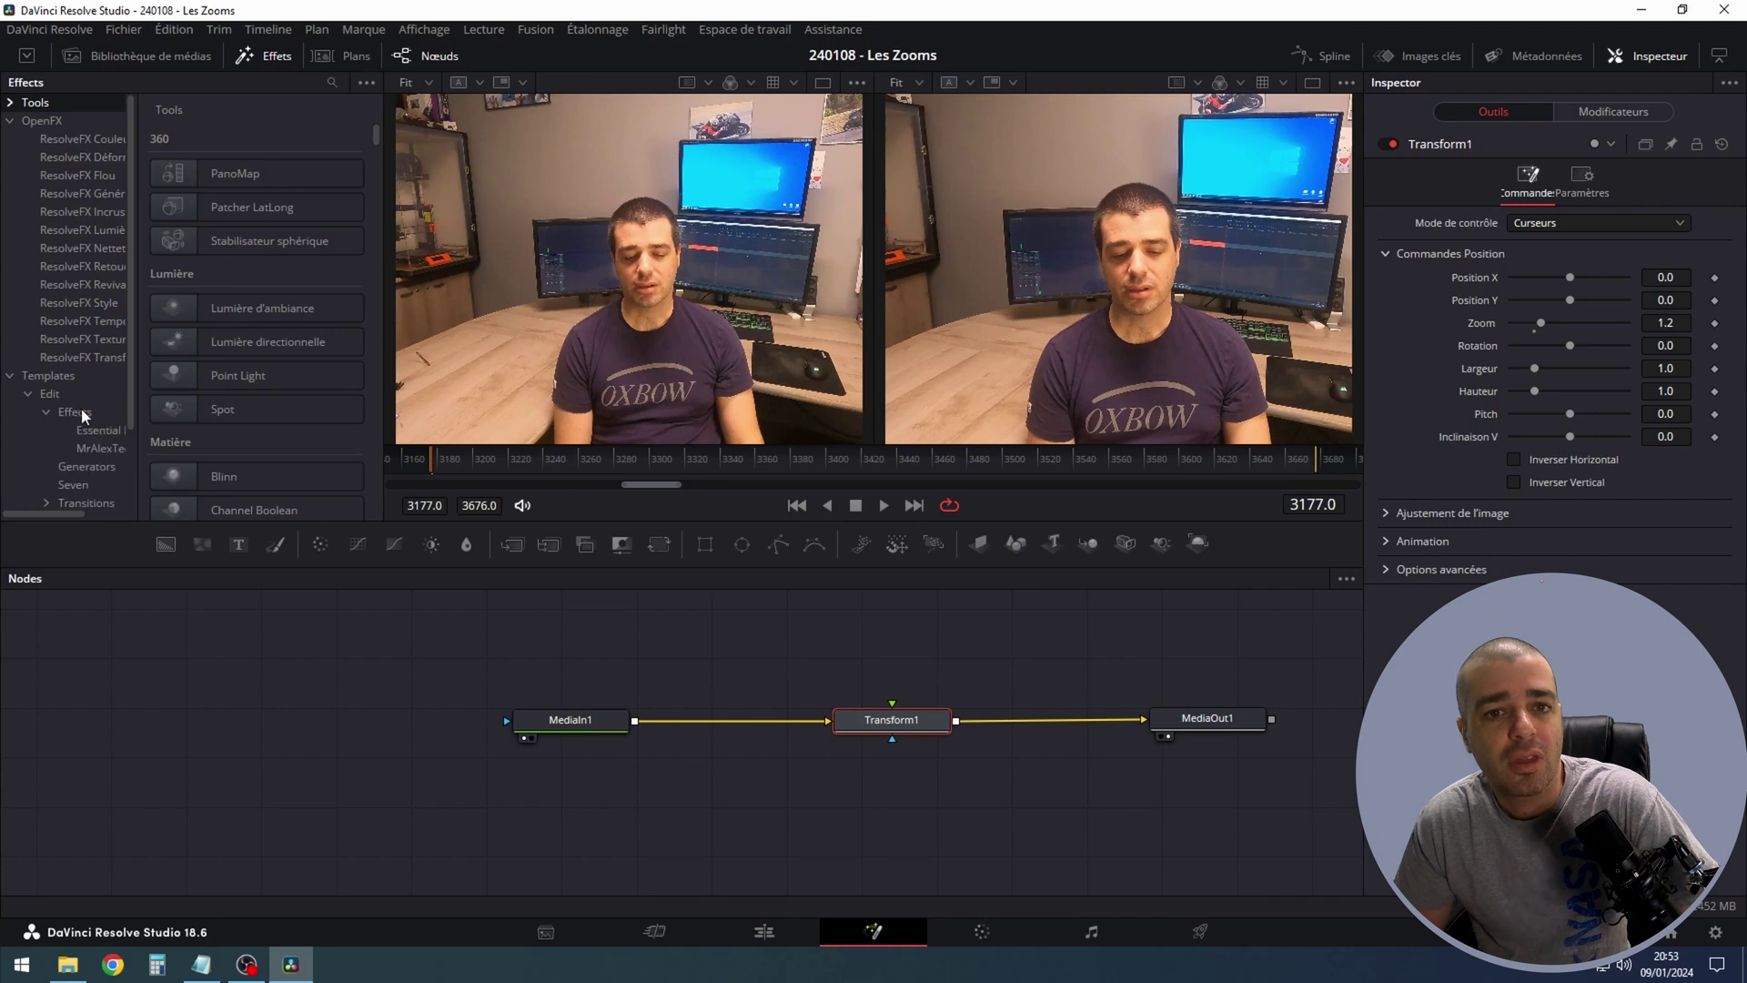
pyautogui.click(81, 413)
pyautogui.rightClick(81, 413)
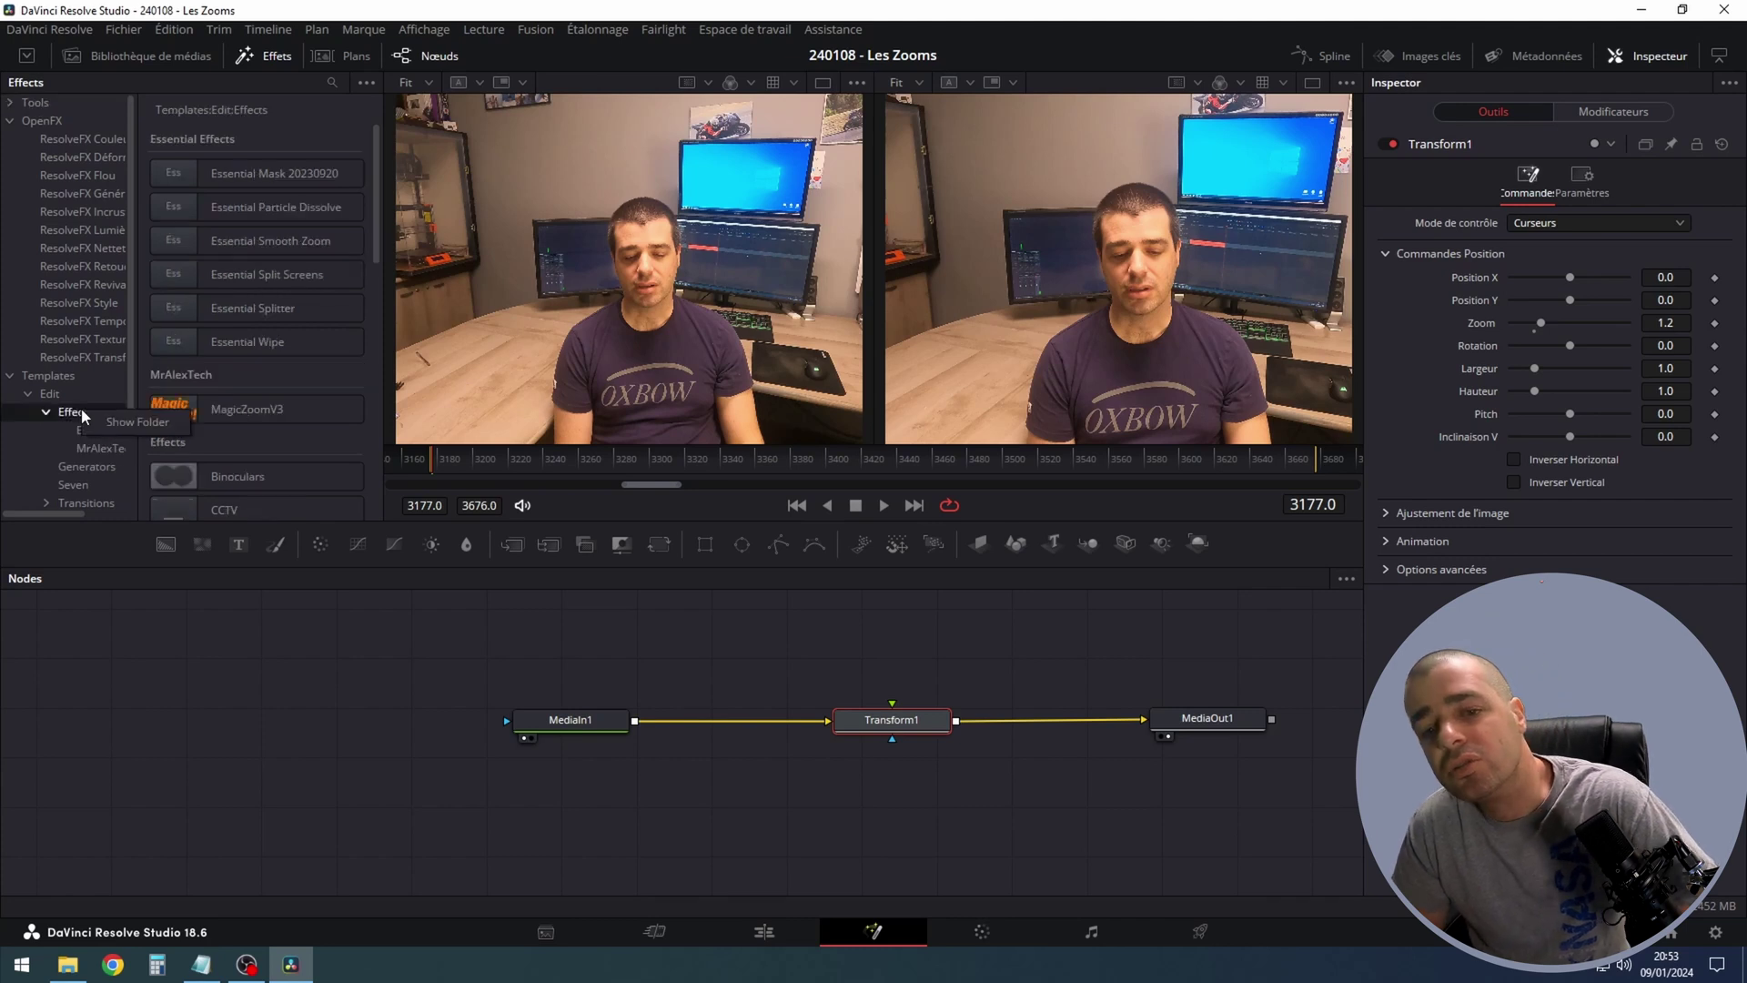
pyautogui.click(146, 422)
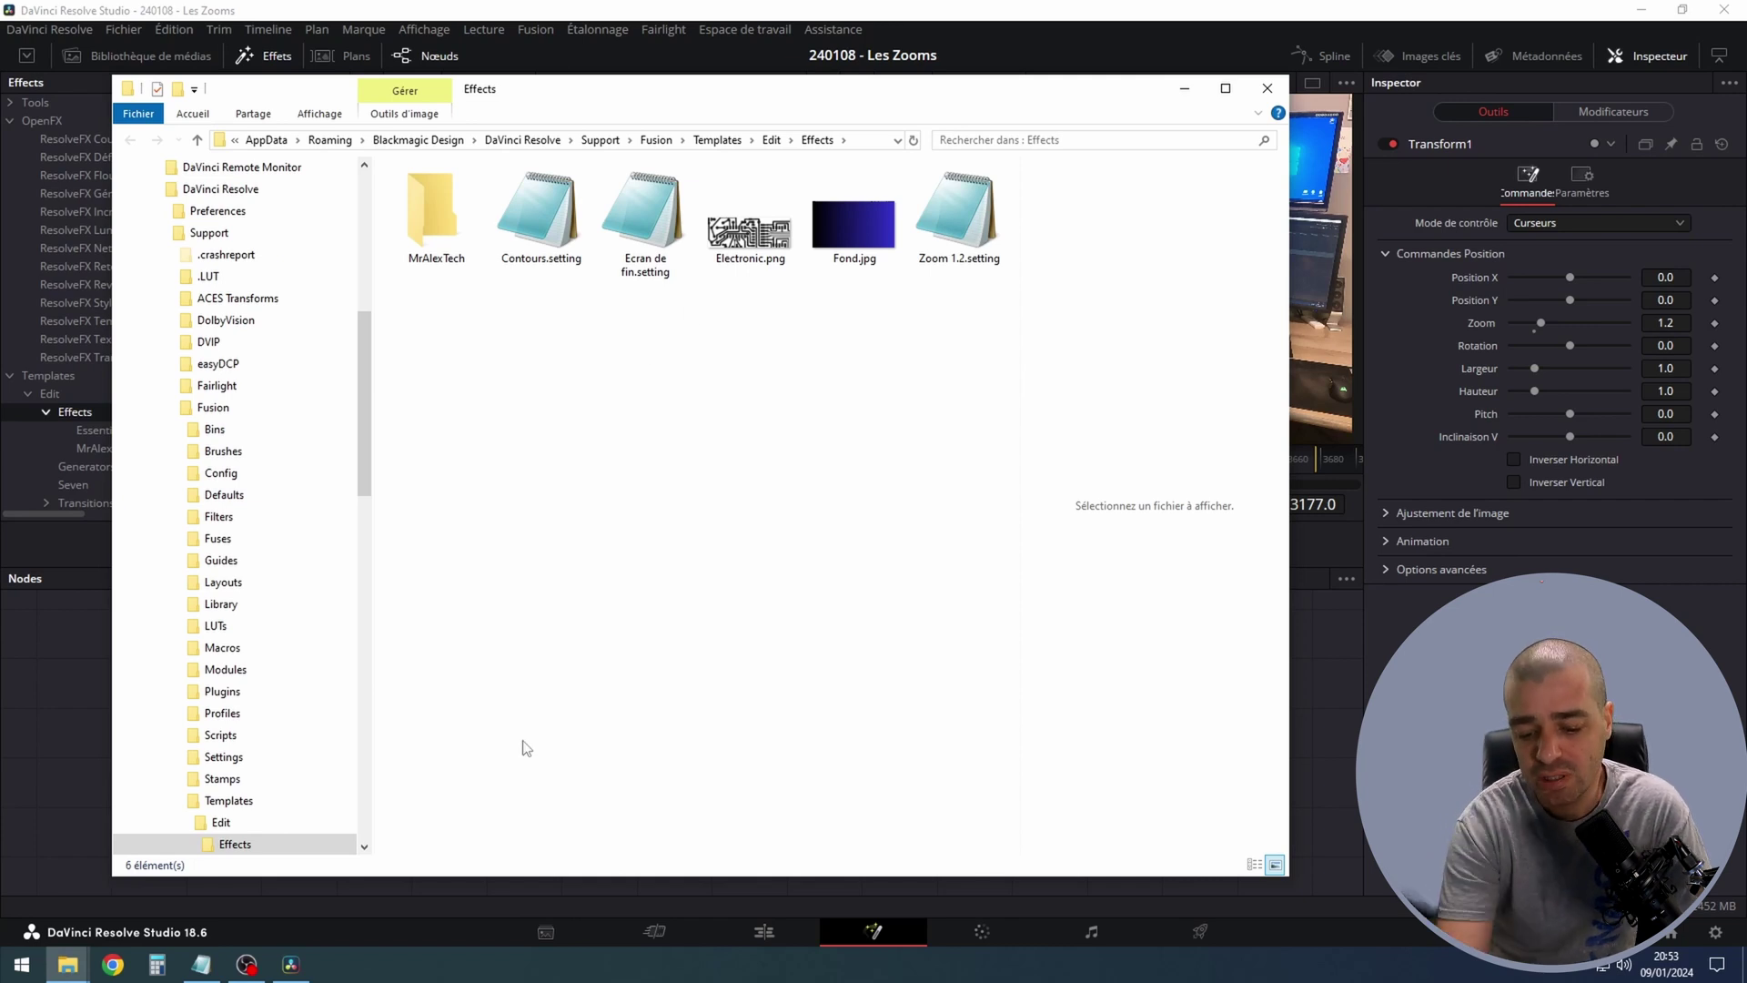
# Step: Open the Bureau folder in a second File Explorer window beside the Effects folder and rename Zoom 1.2.setting as Zoomtuto 1.2.setting
pyautogui.press('super+e')
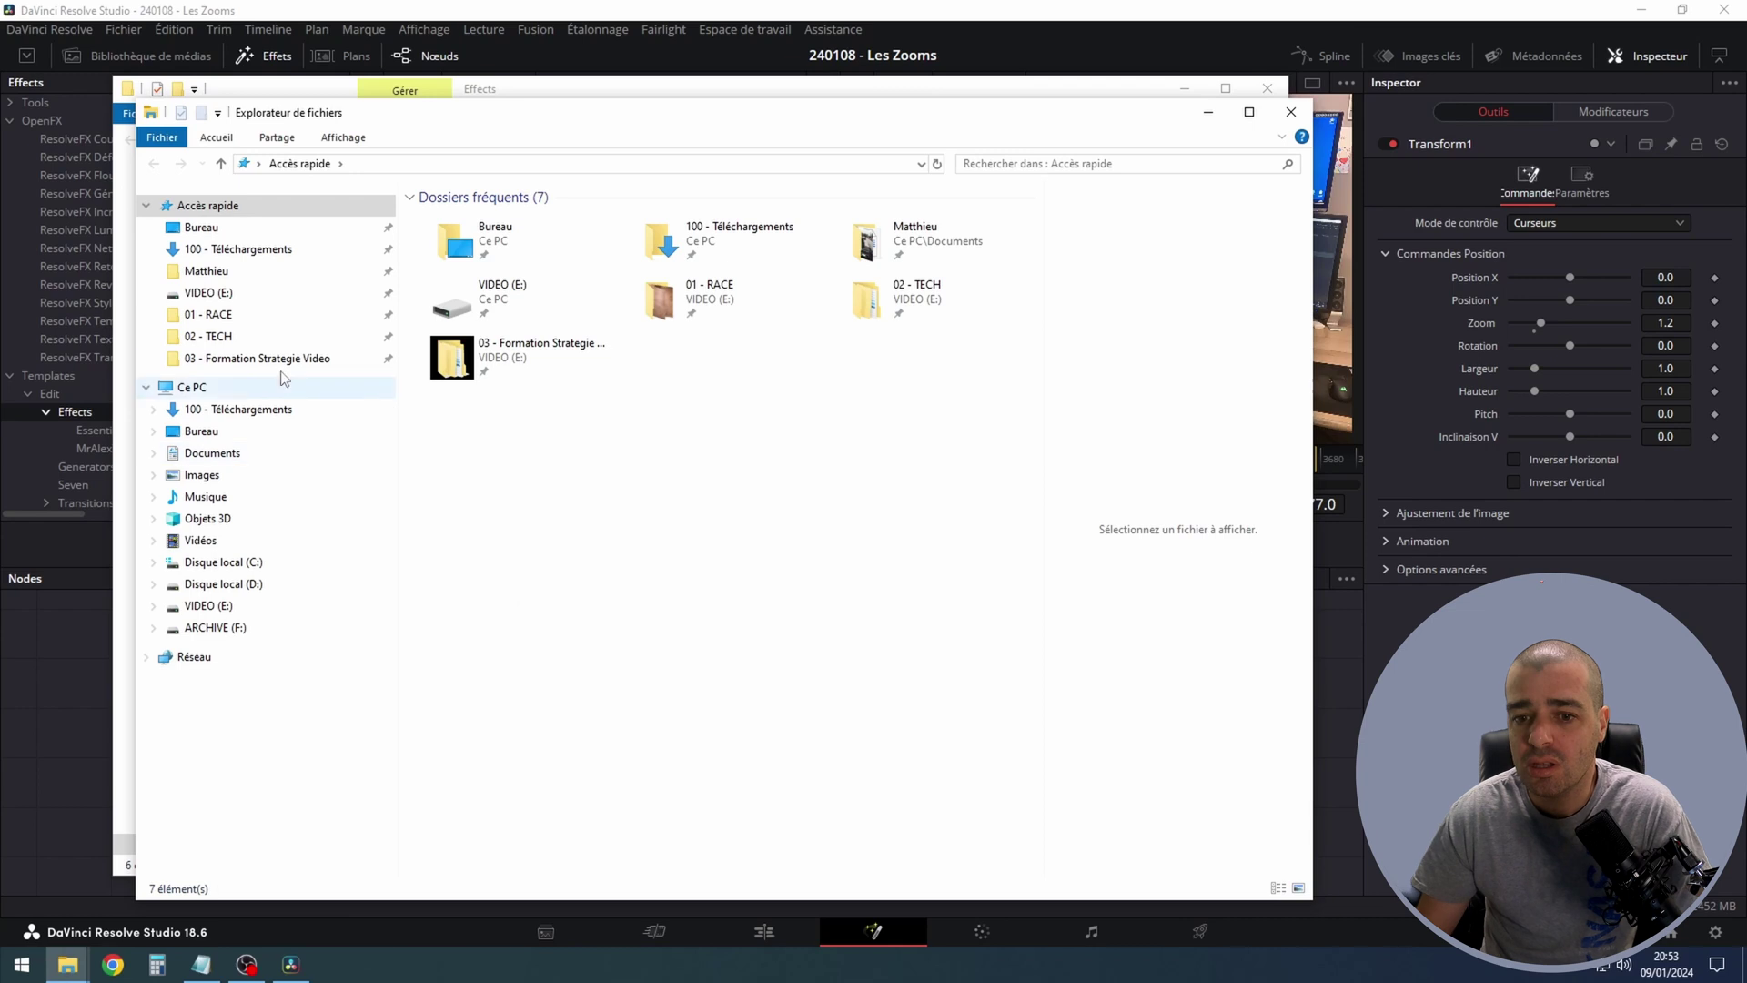
pyautogui.click(368, 227)
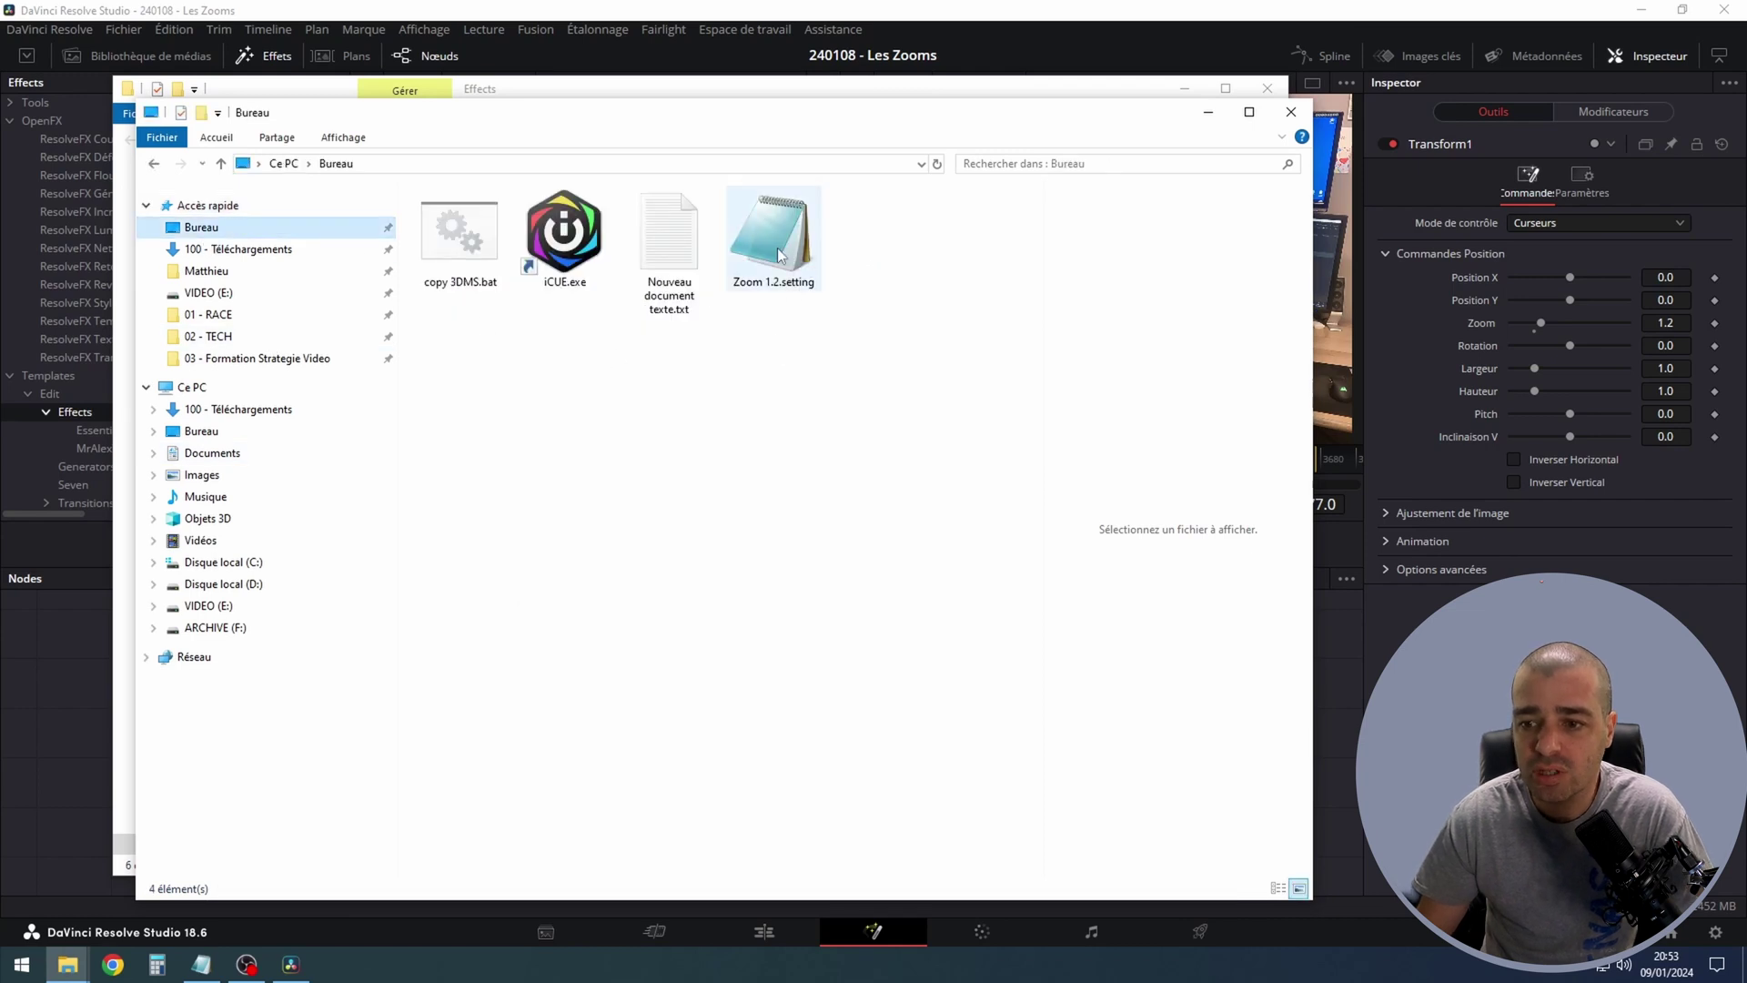
pyautogui.click(812, 279)
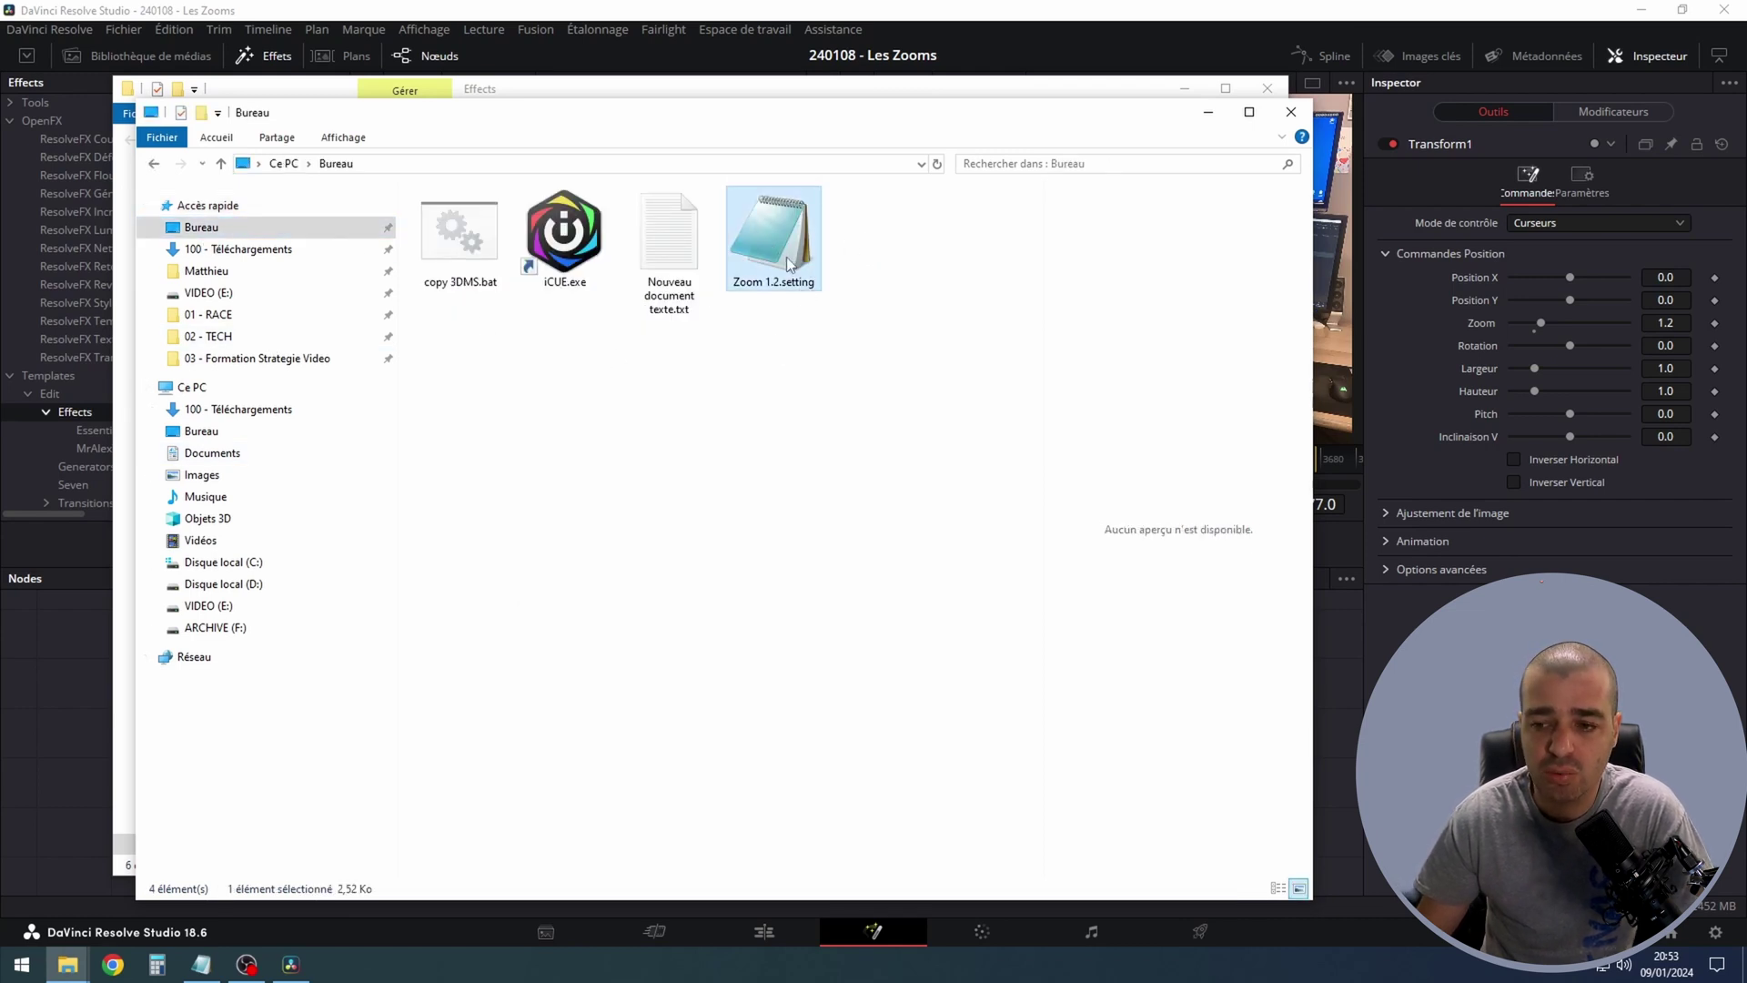
pyautogui.click(775, 282)
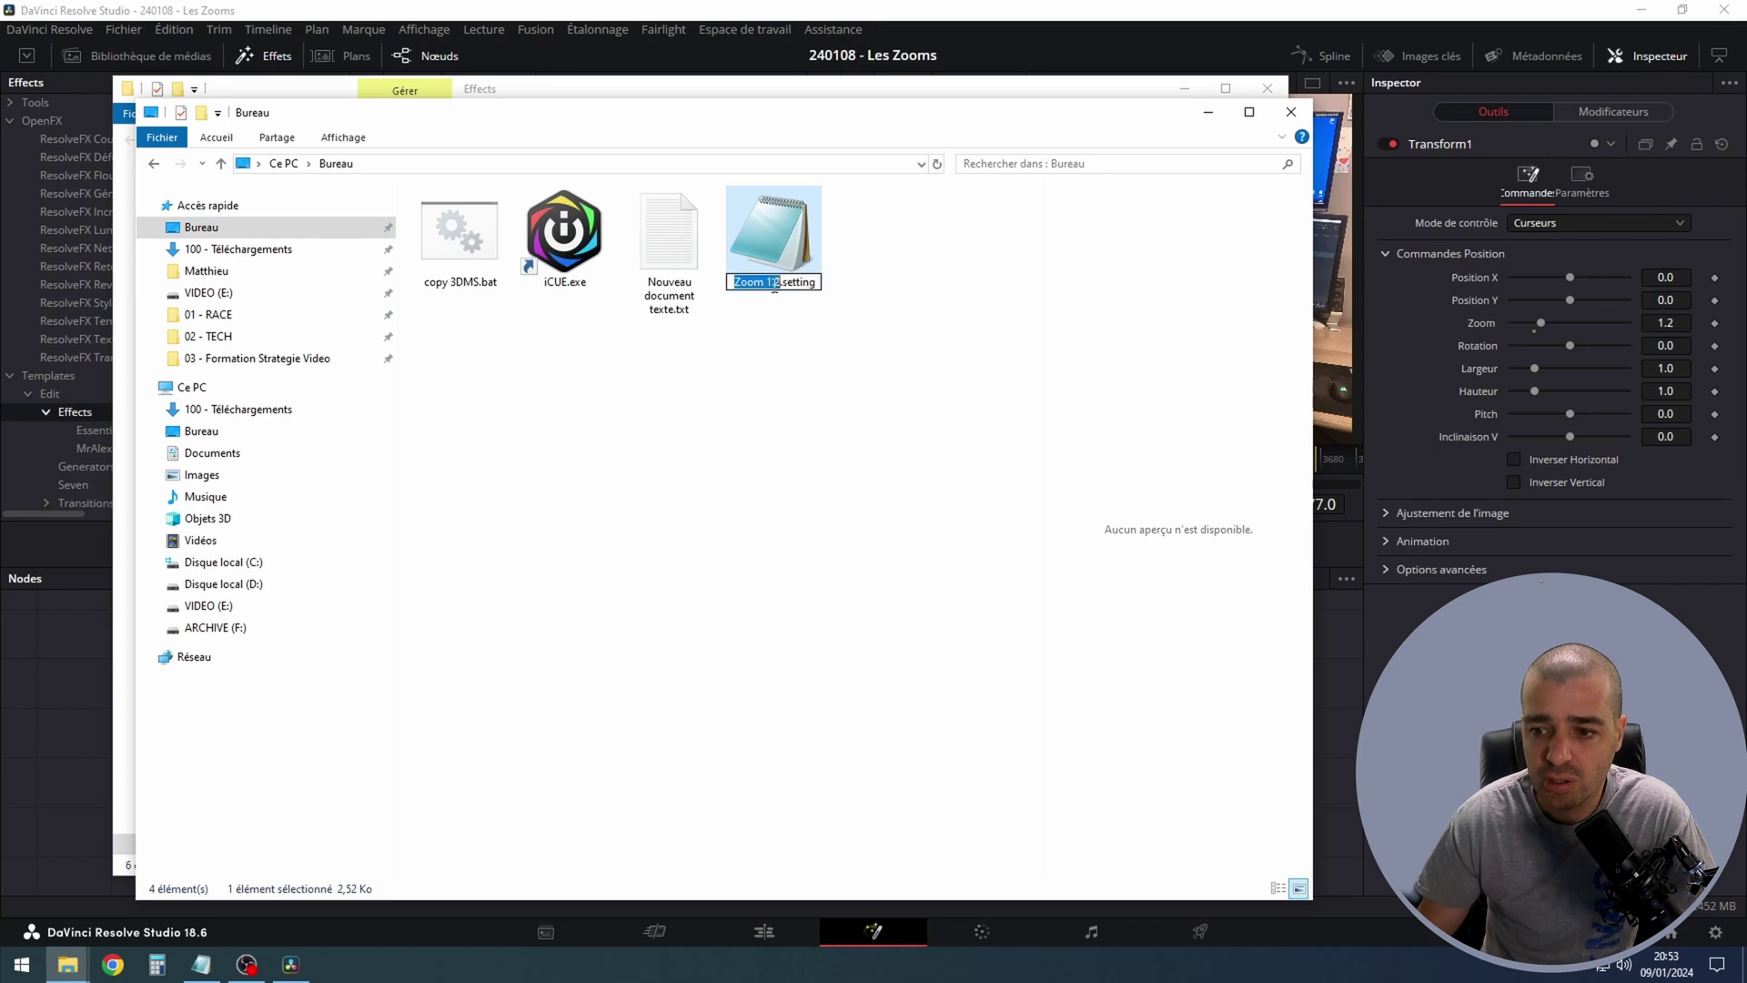
pyautogui.moveTo(719, 149); pyautogui.dragTo(985, 366)
pyautogui.click(983, 254)
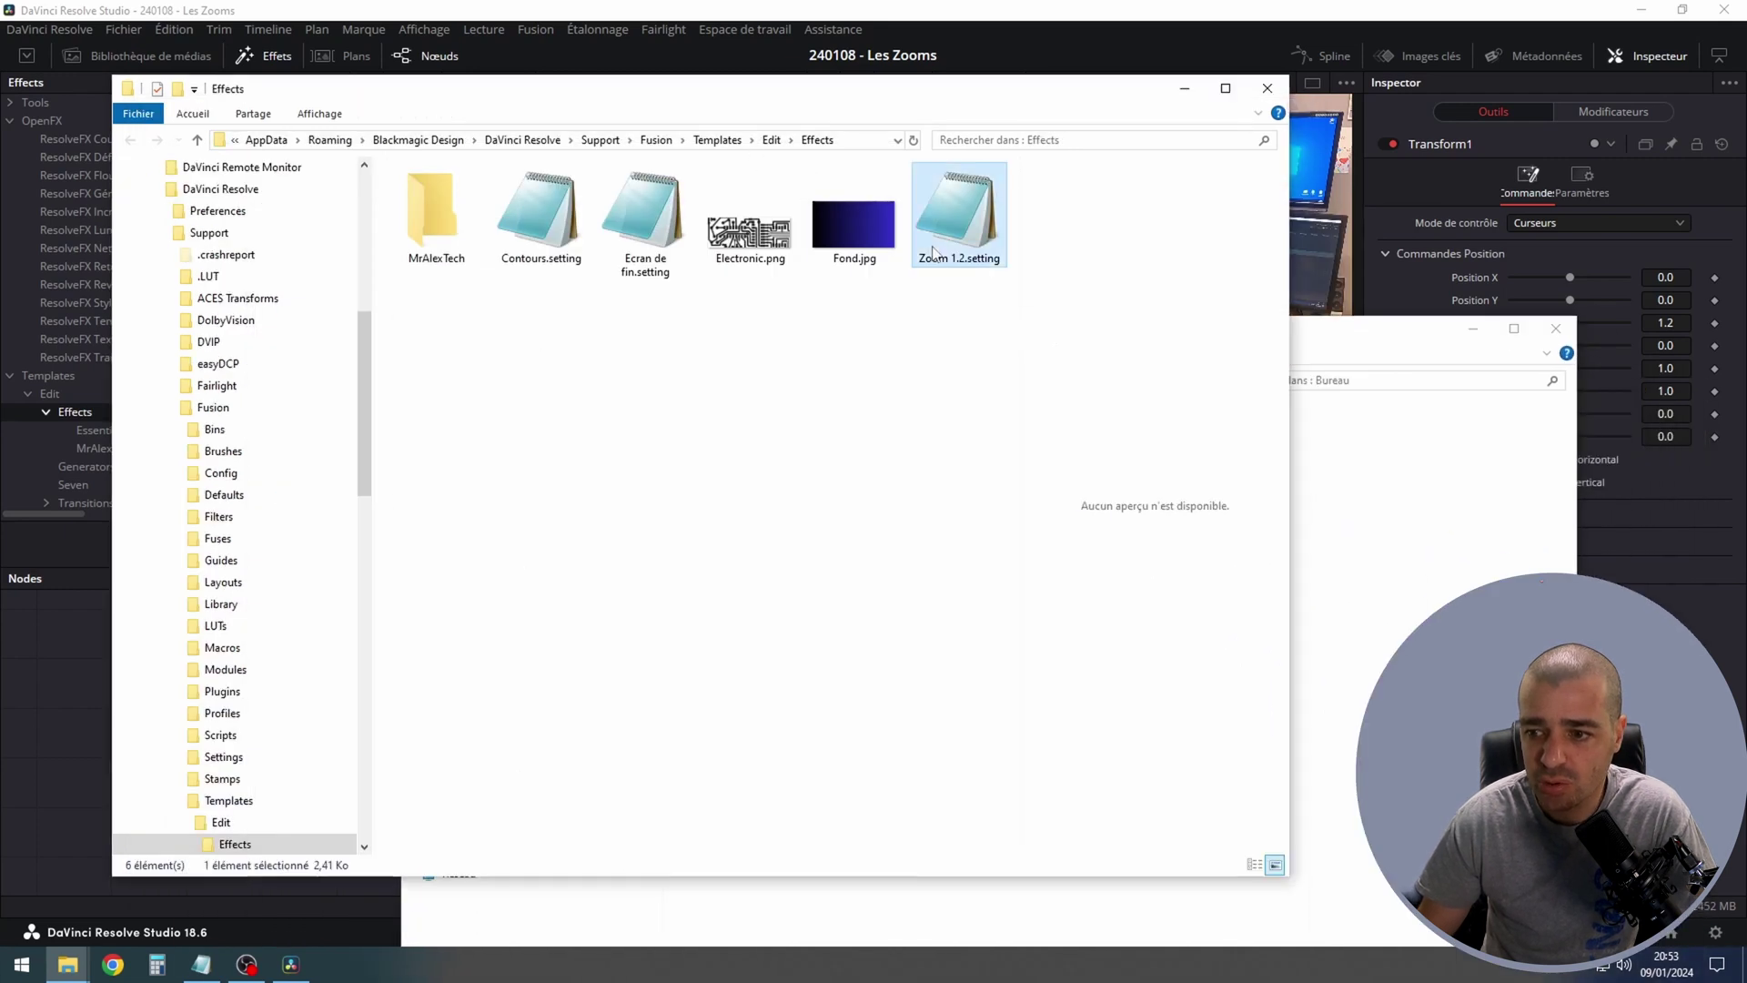
pyautogui.click(1037, 499)
pyautogui.write('tuto')
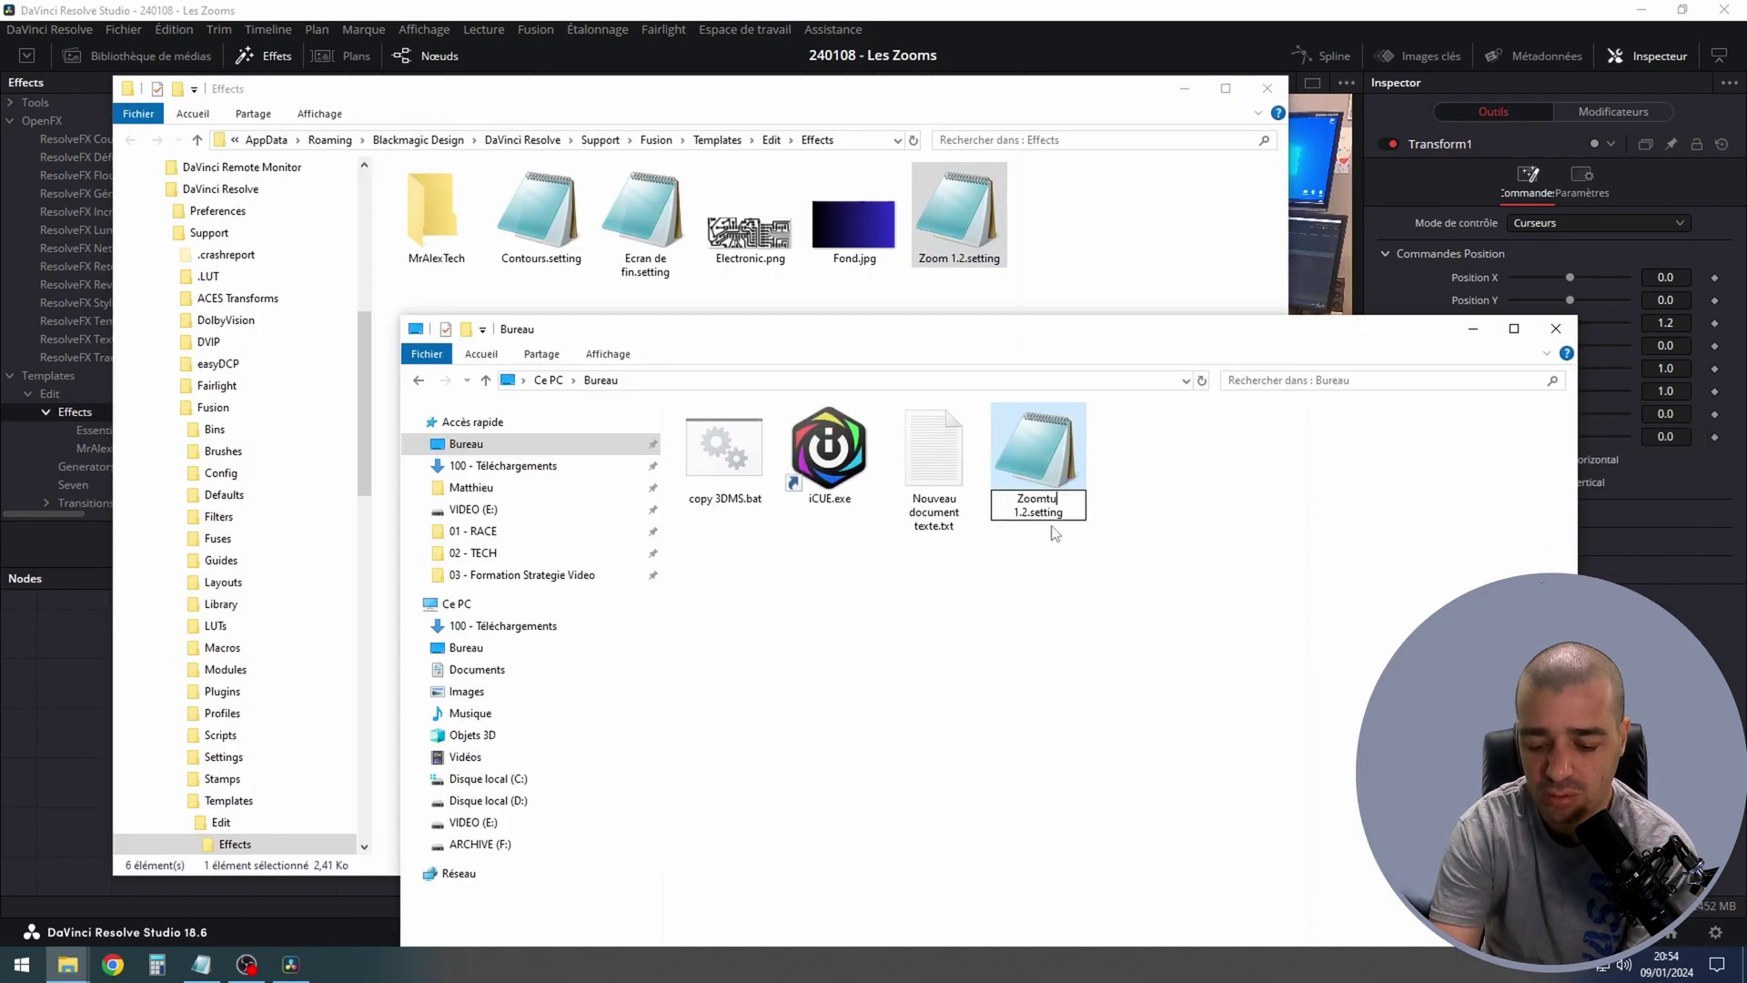
pyautogui.press('Return')
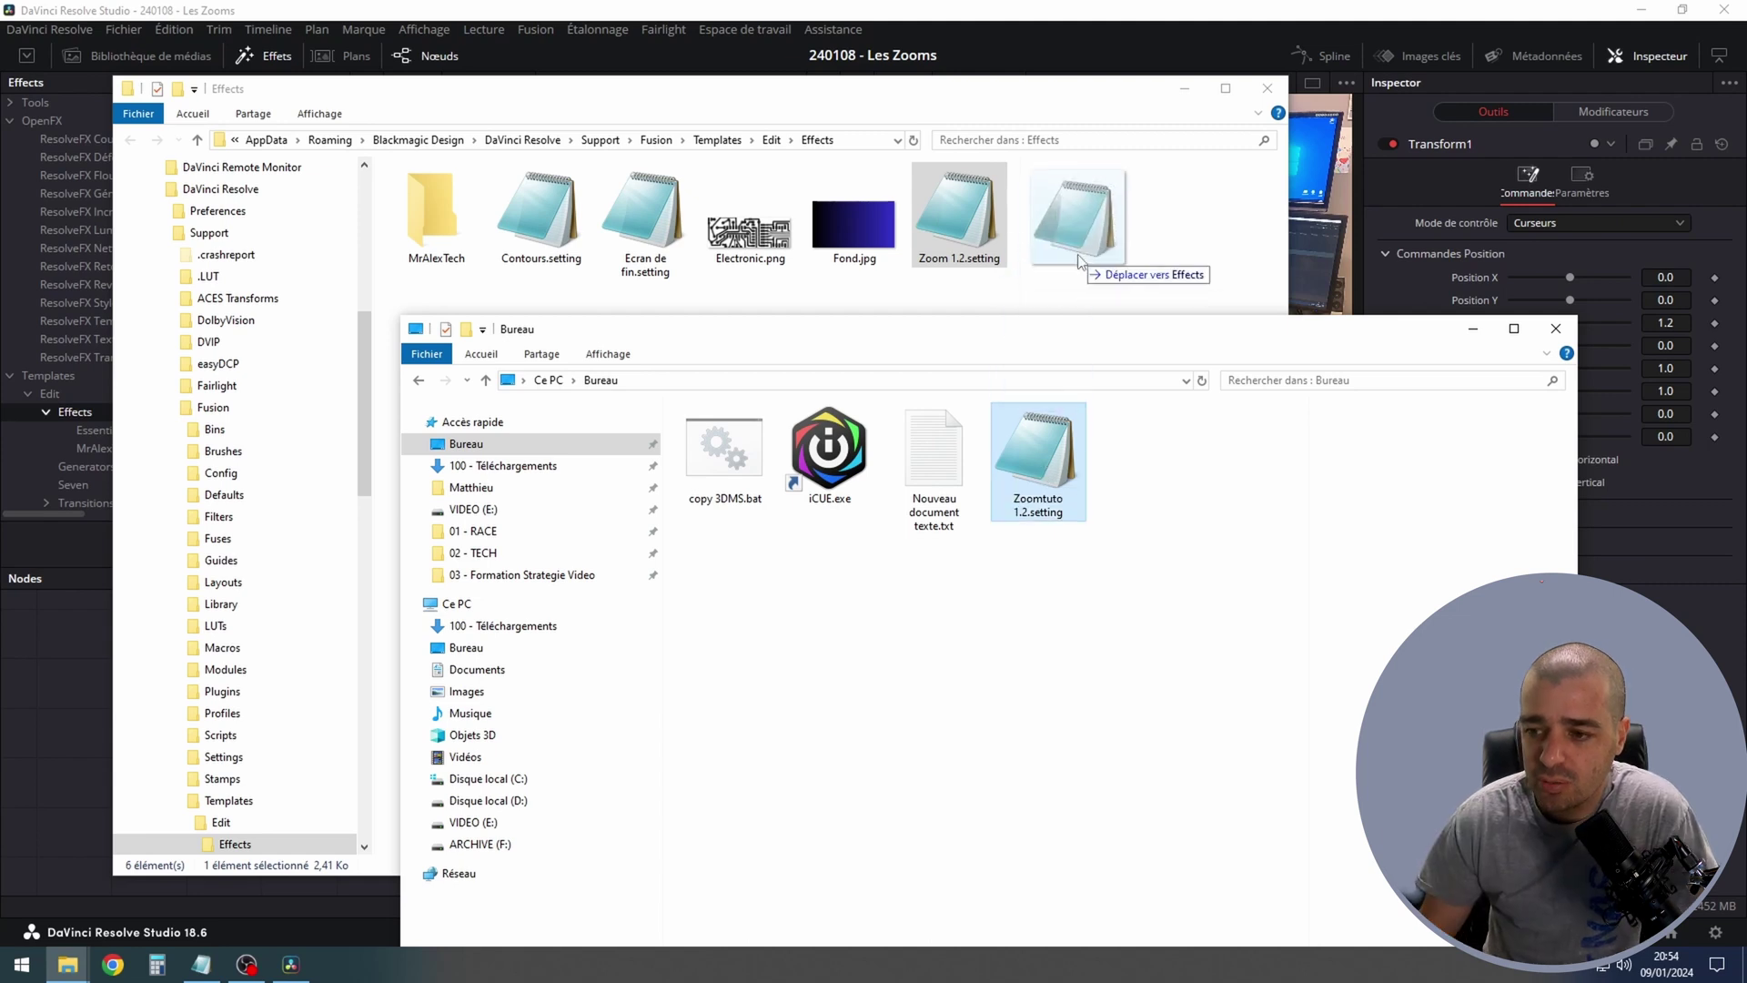
# Step: Move Zoomtuto 1.2.setting from Bureau into the Edit Effects templates folder and close that folder's window
pyautogui.click(1088, 265)
pyautogui.hotkey('ctrl', 'v')
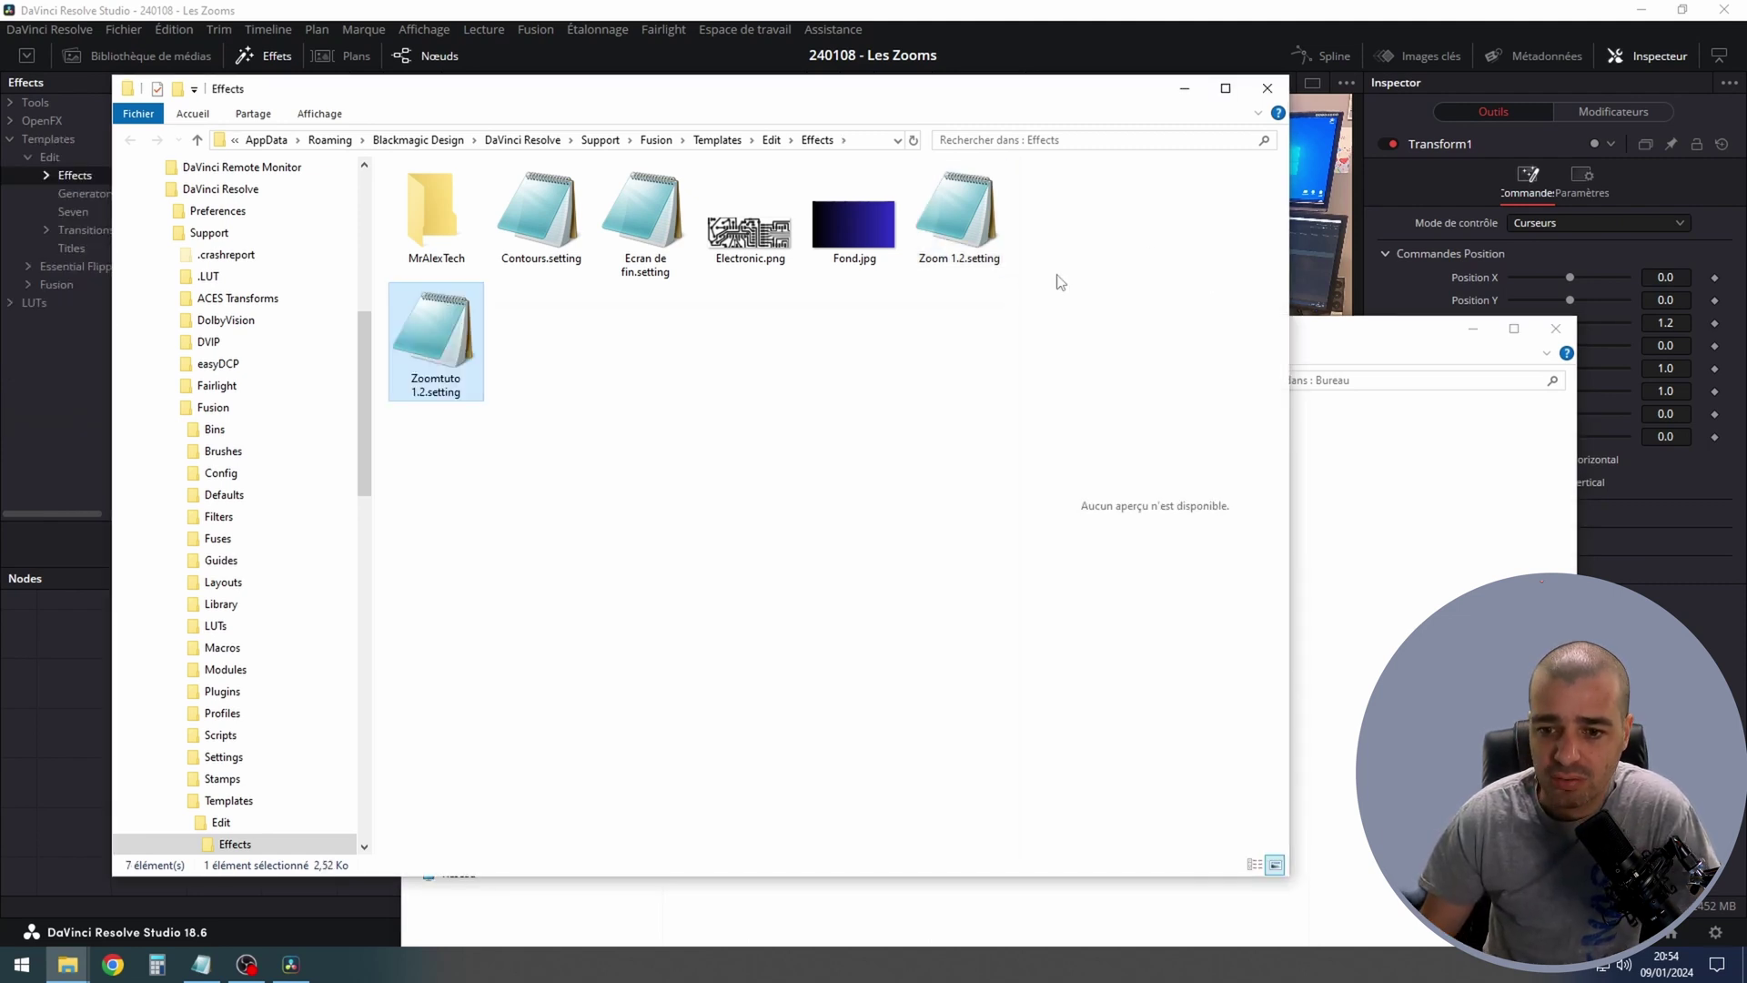
pyautogui.click(1267, 91)
# Step: Switch to the Edit page, show the effects library without the media pool, and locate the Zoomtuto 1.2 effect
pyautogui.click(769, 933)
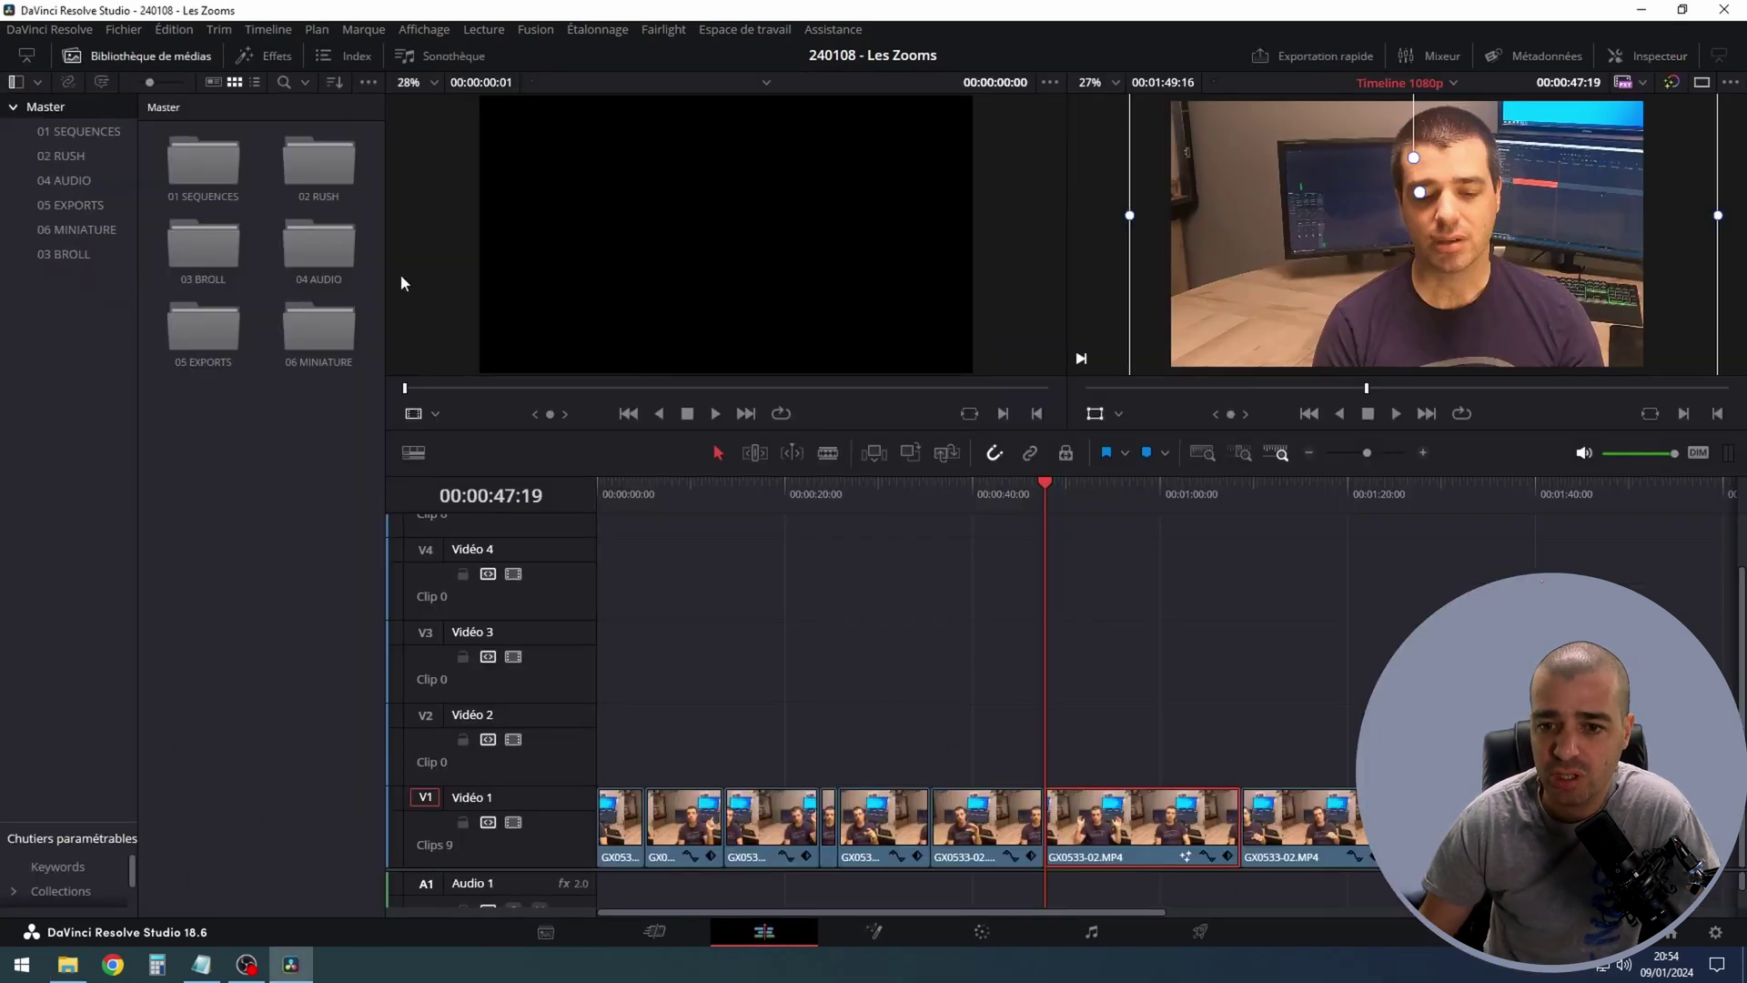
pyautogui.click(273, 58)
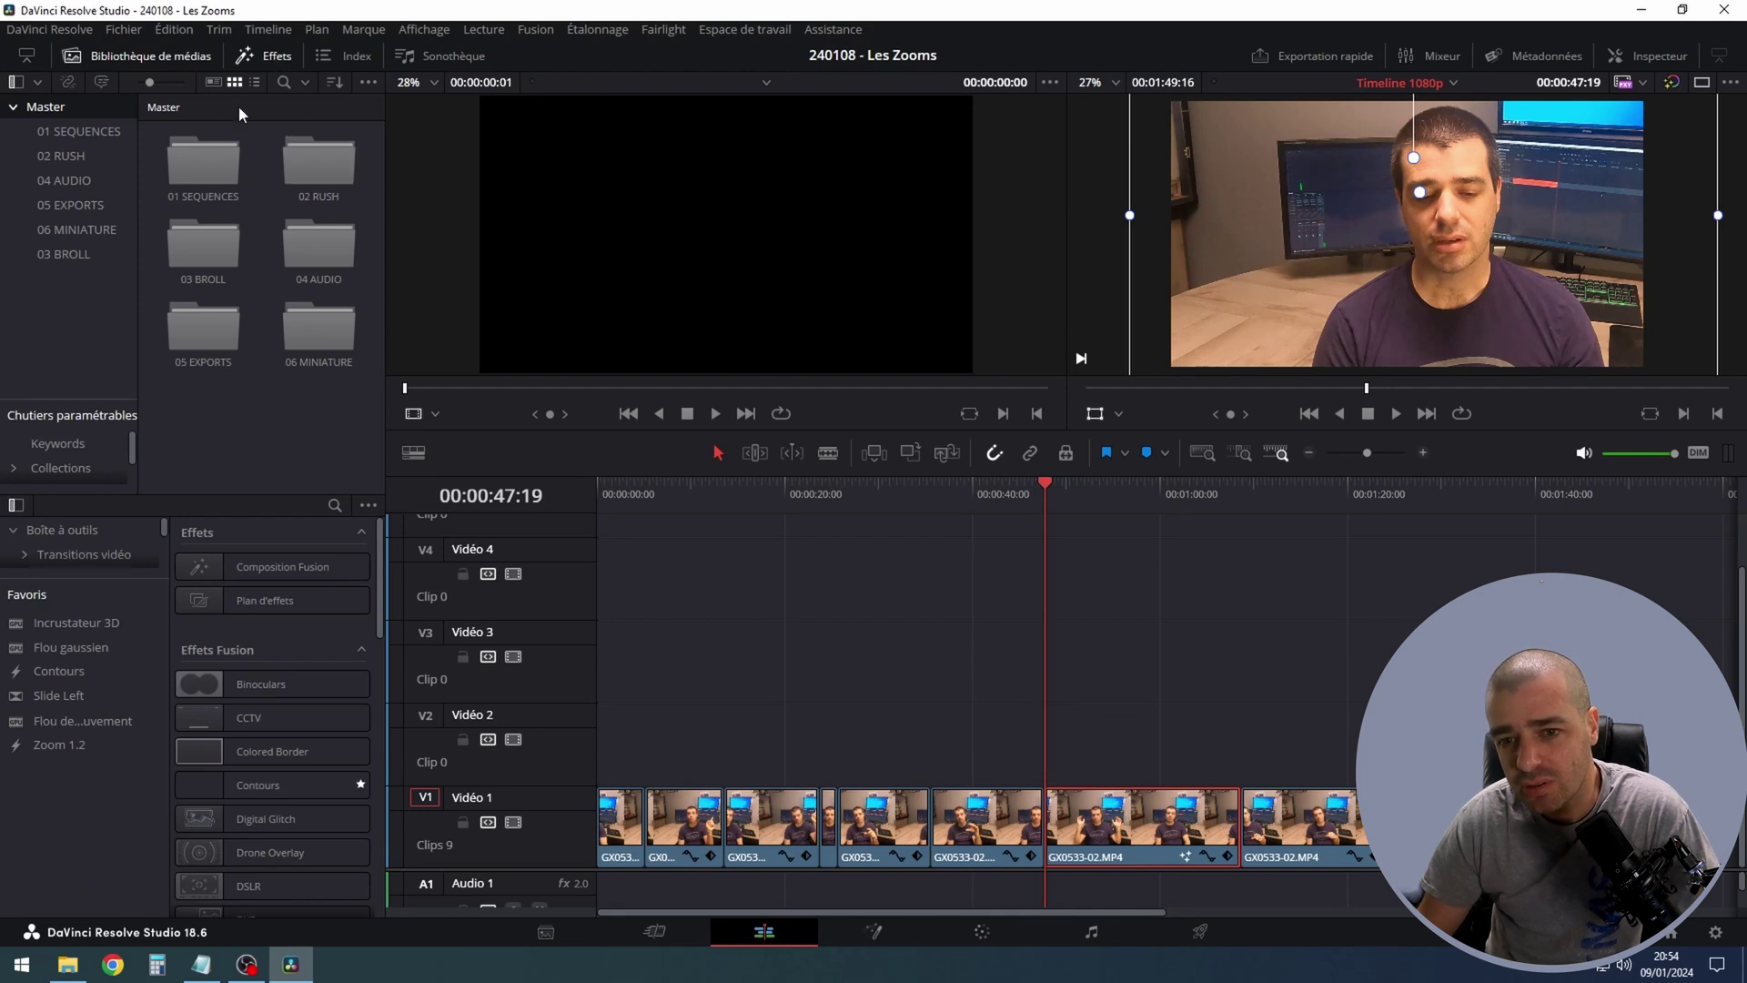
pyautogui.click(149, 57)
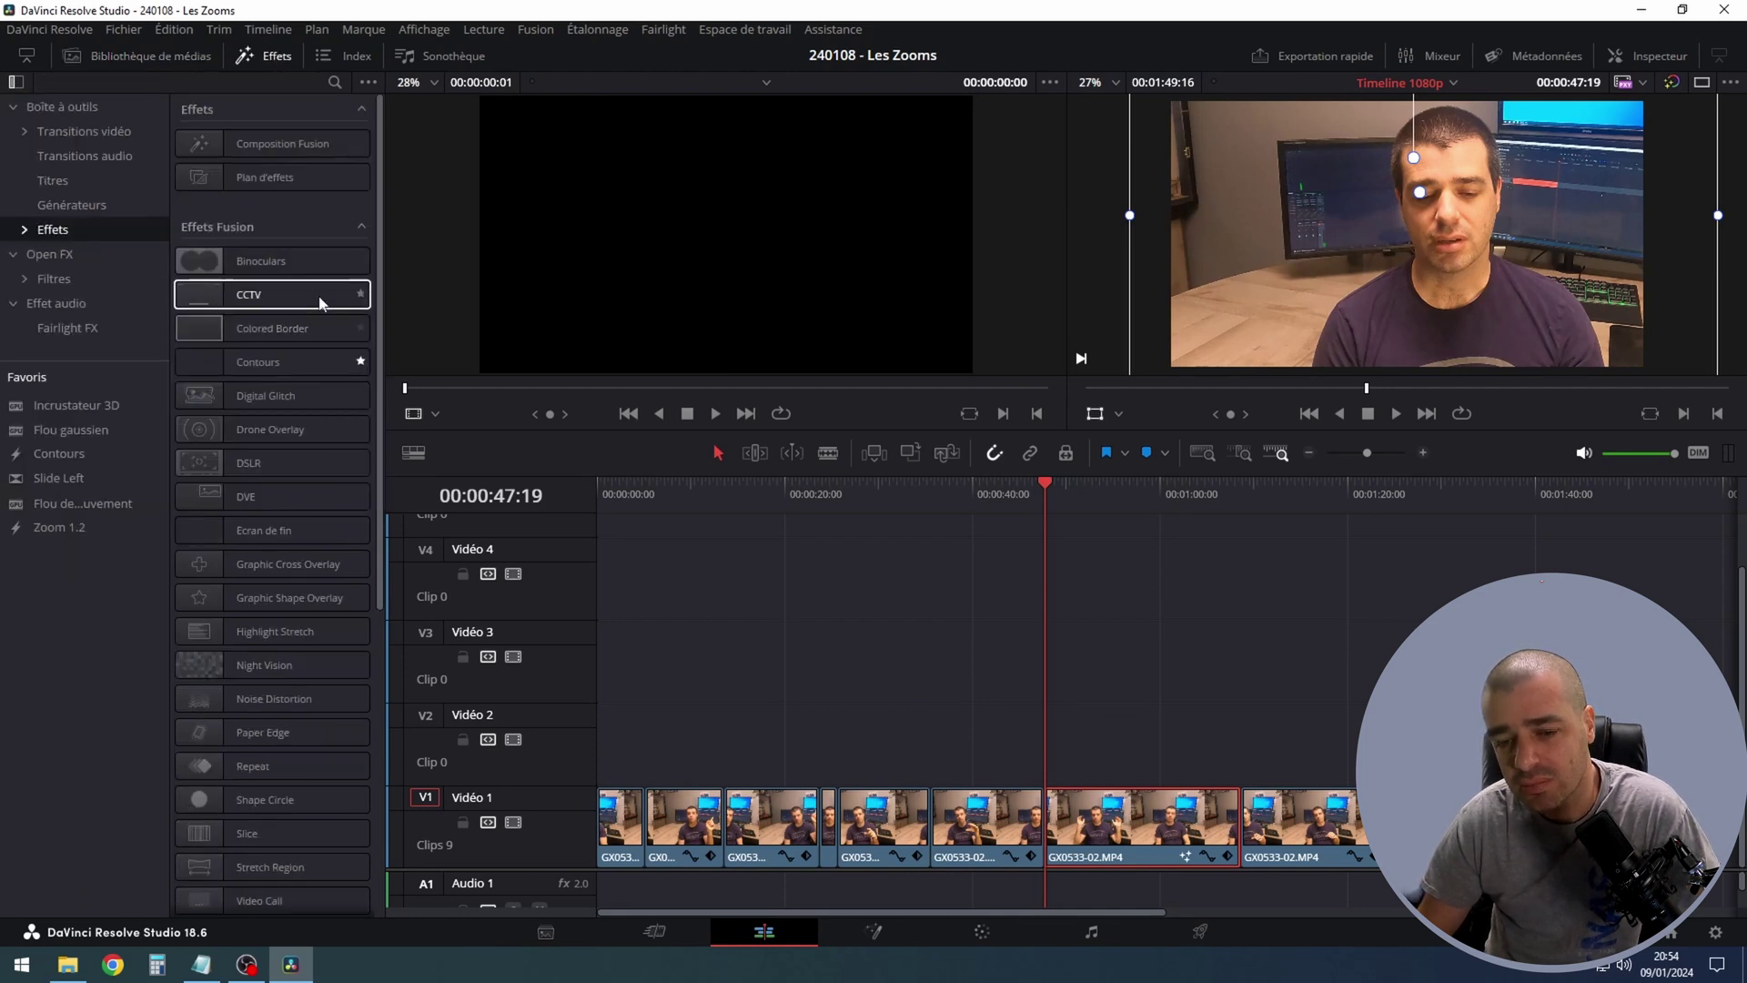
pyautogui.scroll(-5, 294, 292)
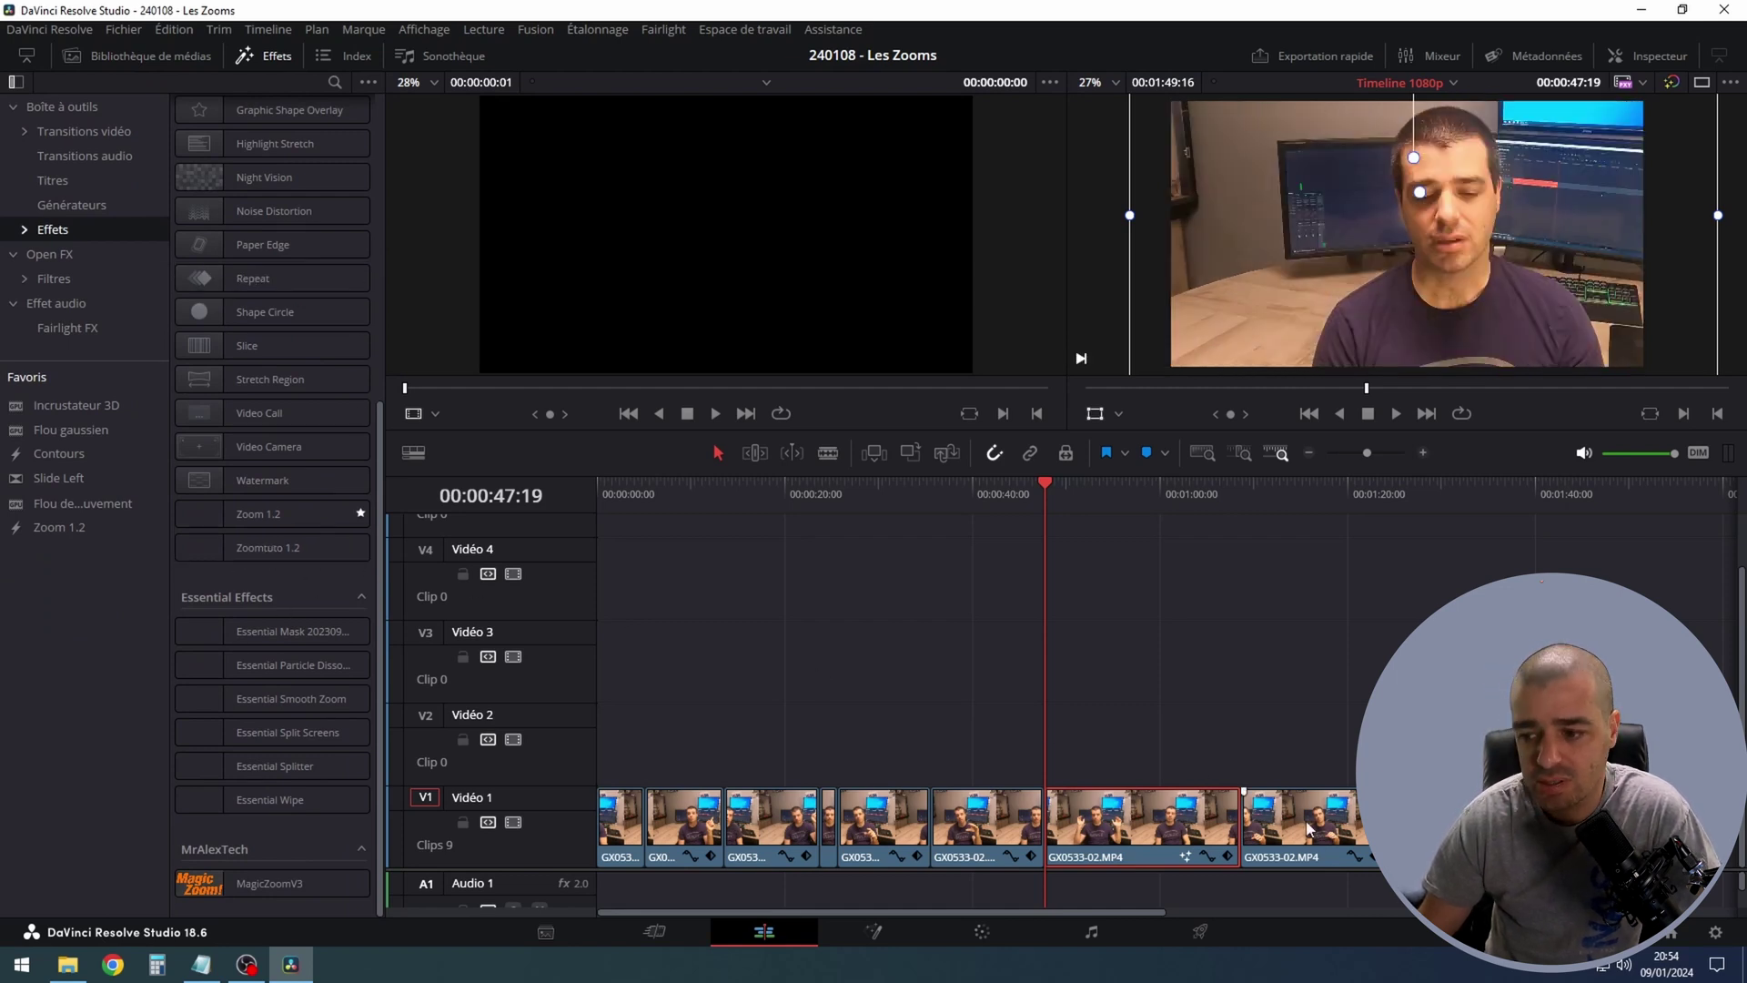
# Step: Show the transform settings of the clip at the playhead and apply the Zoomtuto 1.2 effect to it
pyautogui.doubleClick(1074, 833)
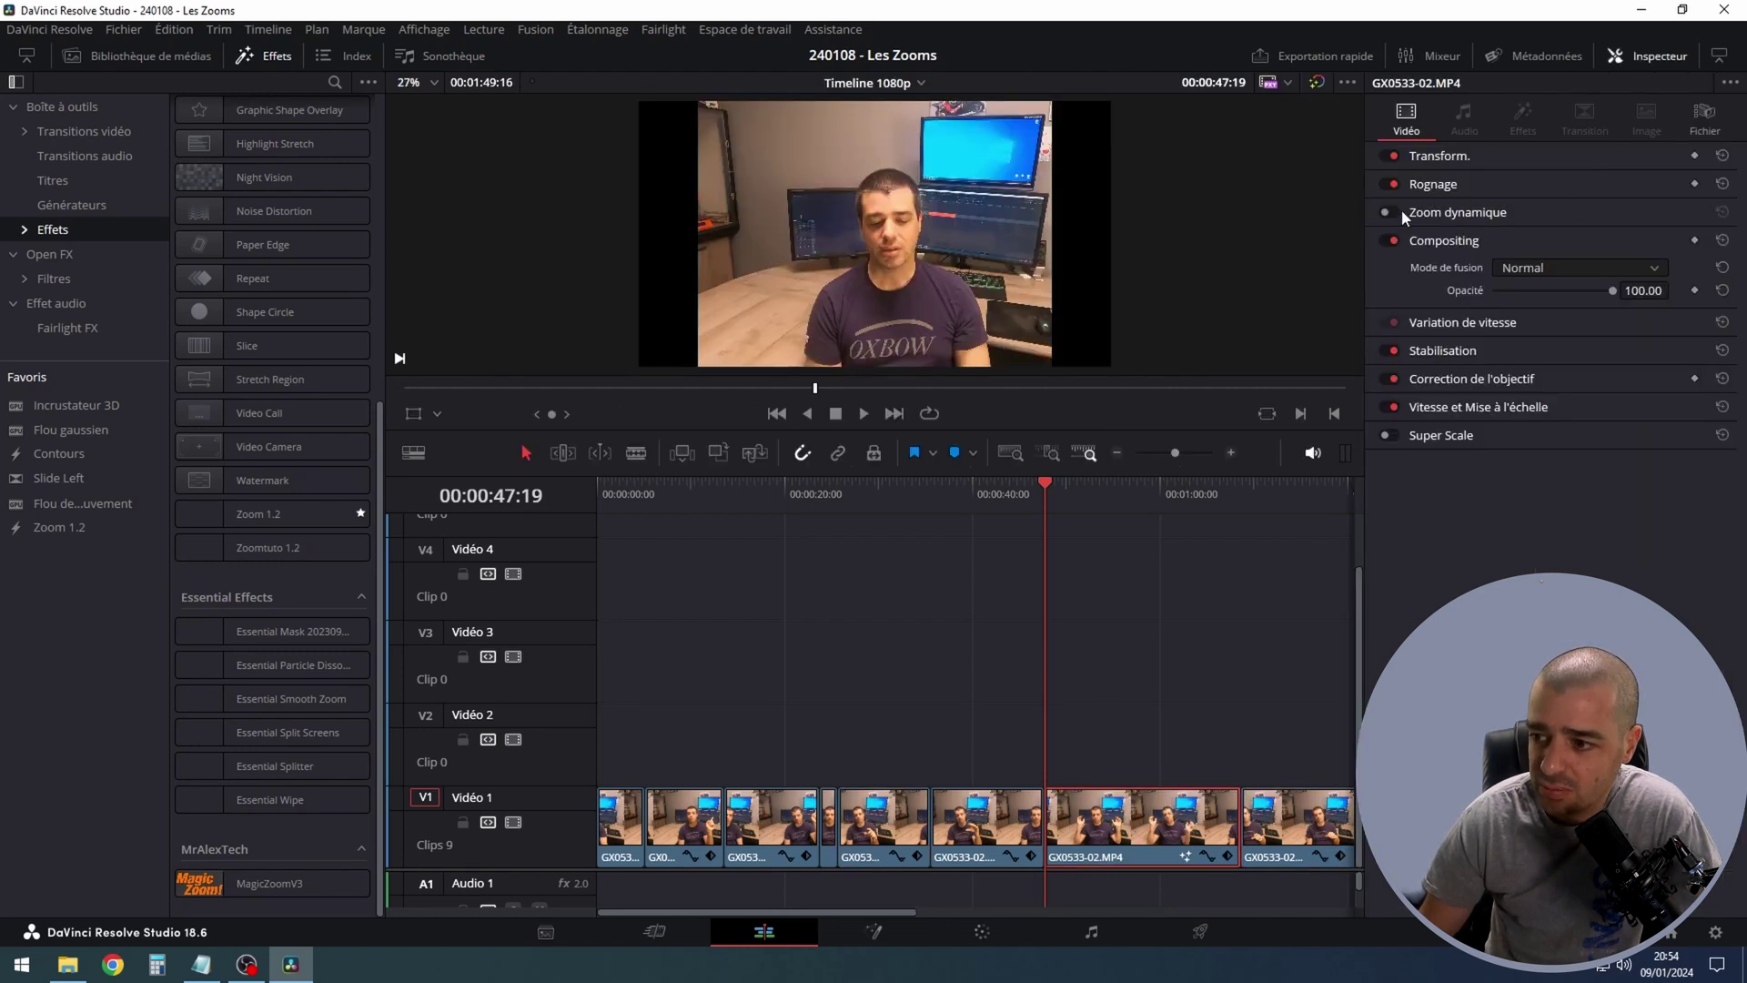
pyautogui.click(1440, 156)
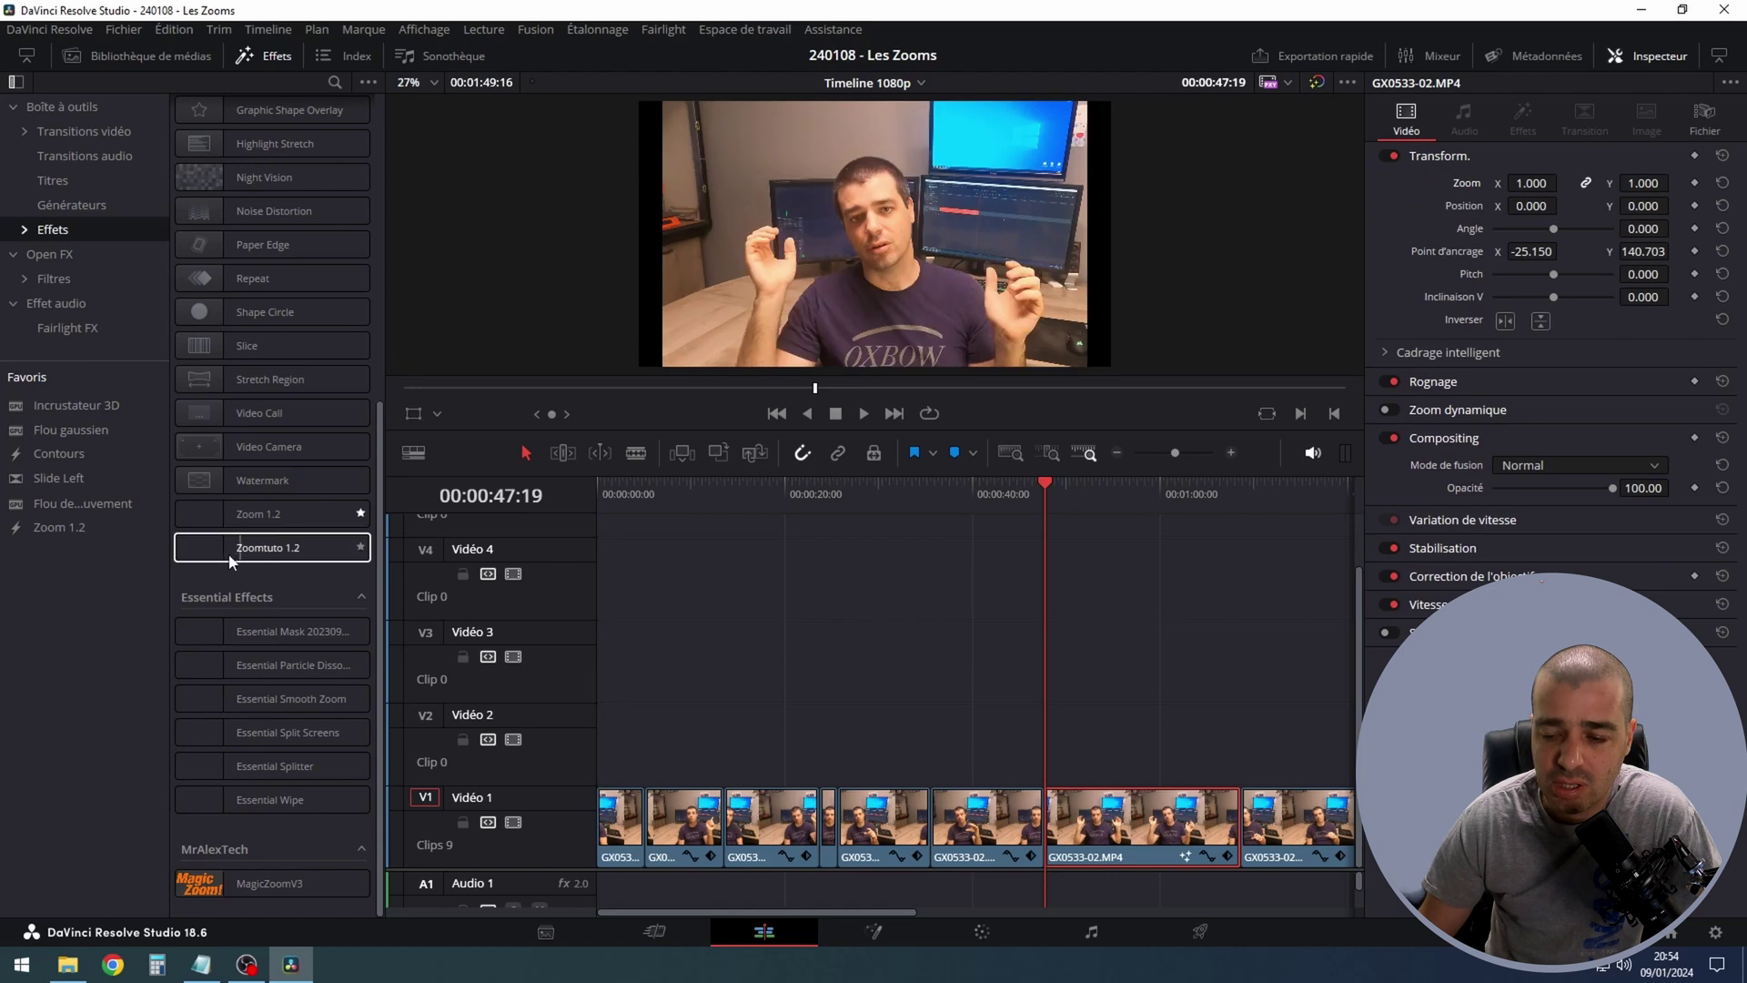
pyautogui.moveTo(359, 548); pyautogui.dragTo(1143, 826)
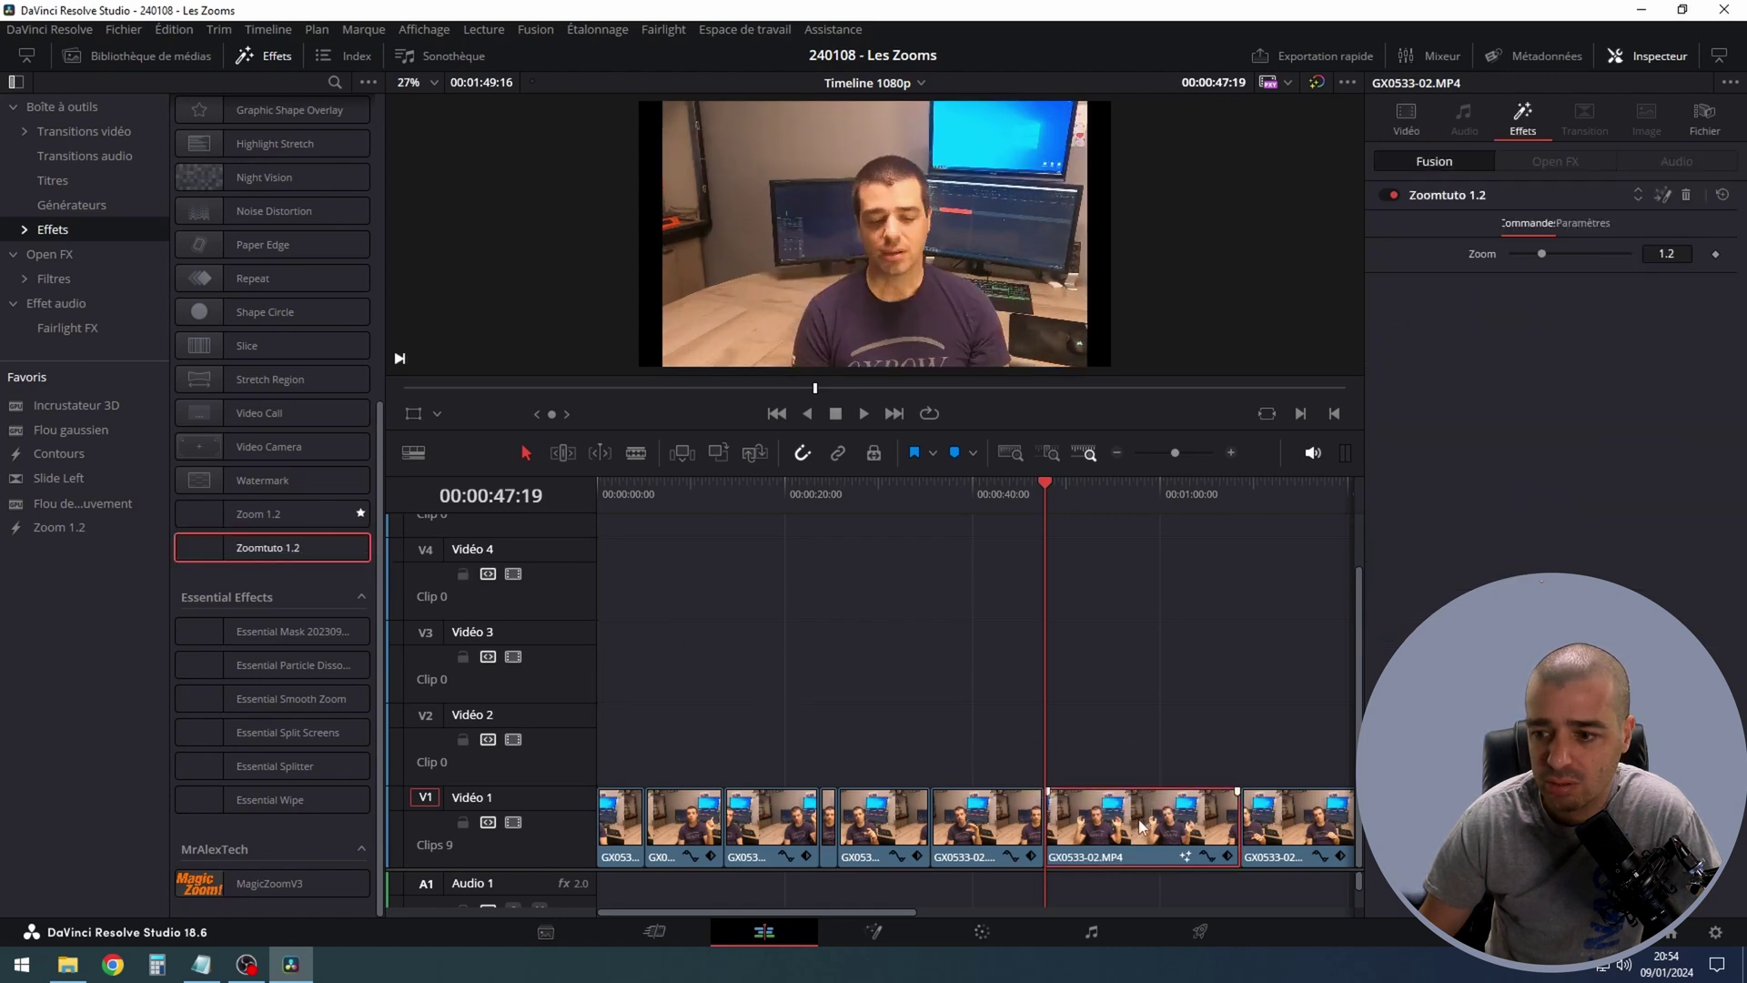
# Step: Test the Zoomtuto 1.2 effect's zoom control on the clip, set it back to 1.2, and save the project
pyautogui.click(1523, 116)
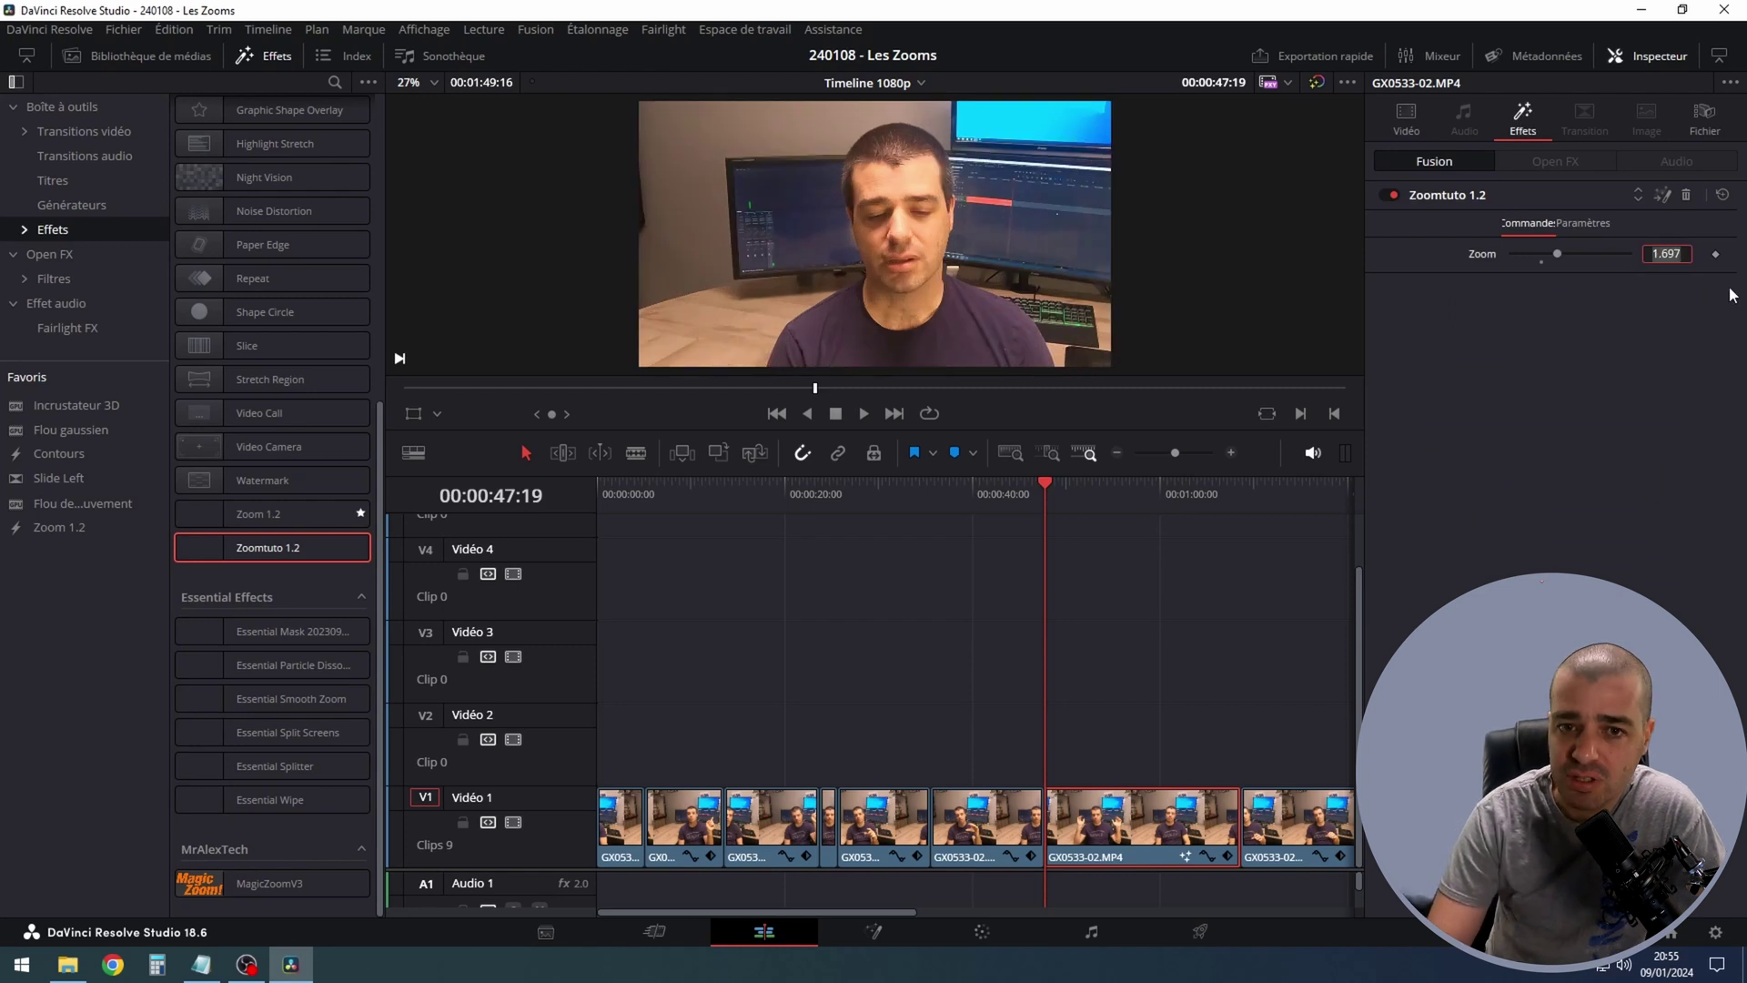
pyautogui.write('1.2')
pyautogui.press('Return')
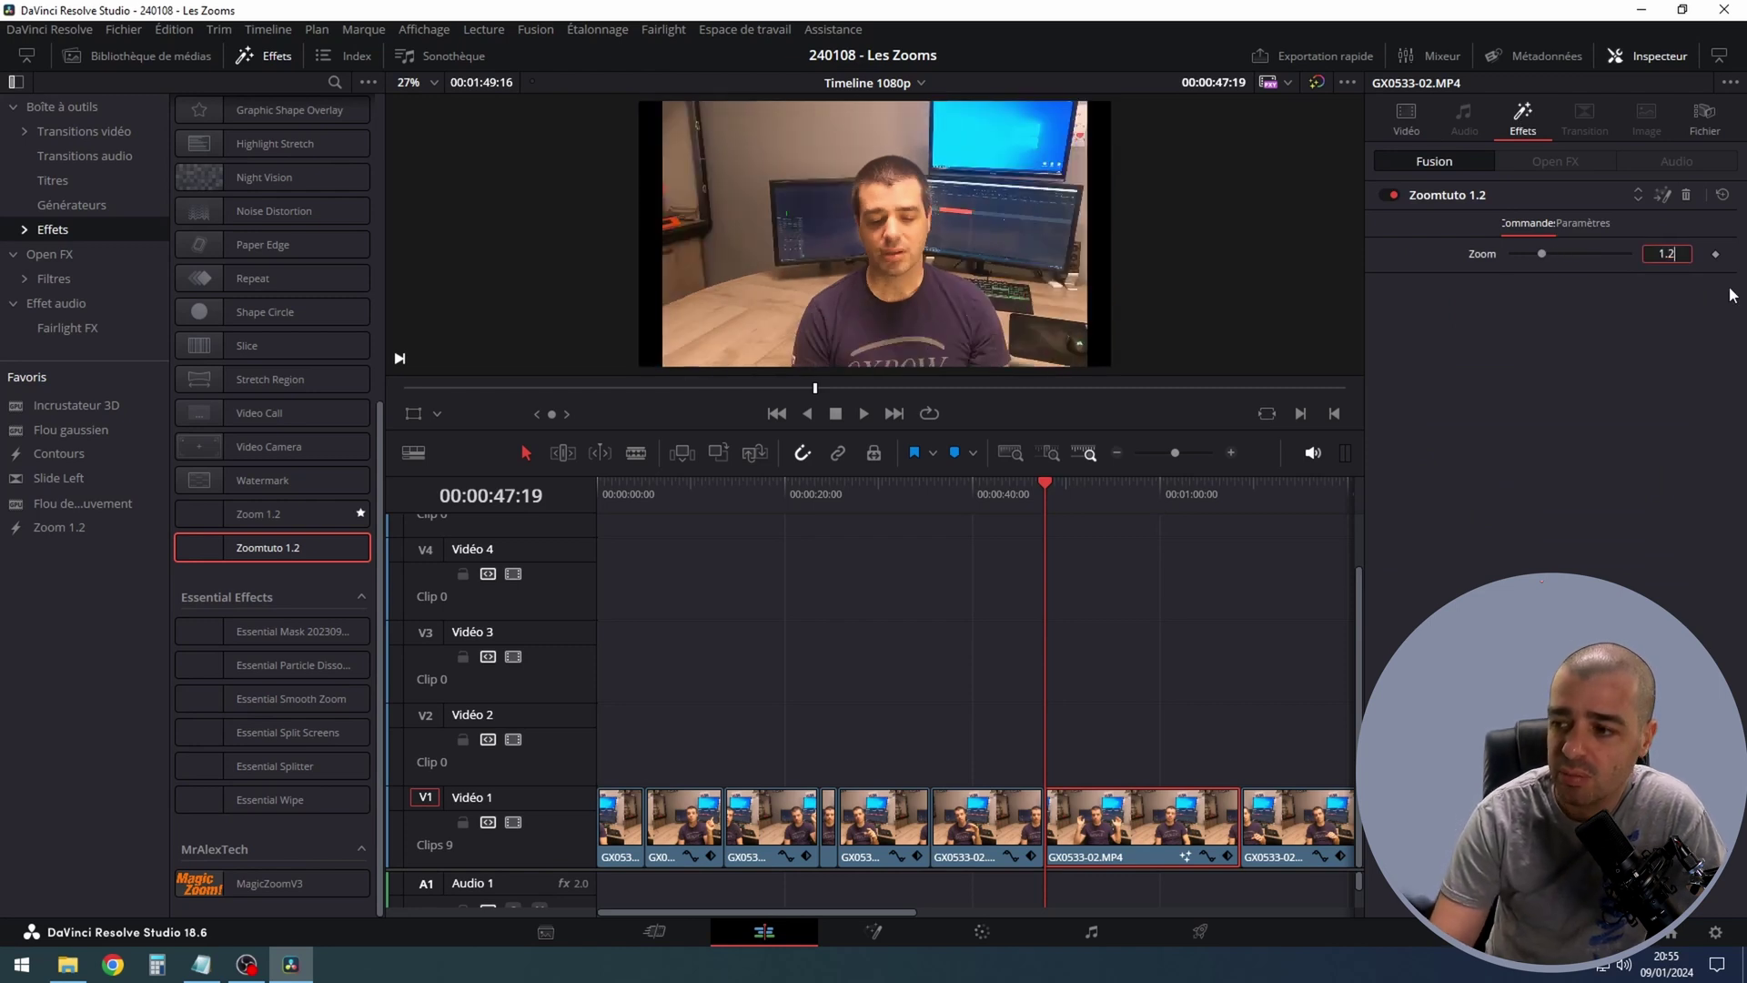
pyautogui.hotkey('ctrl', 's')
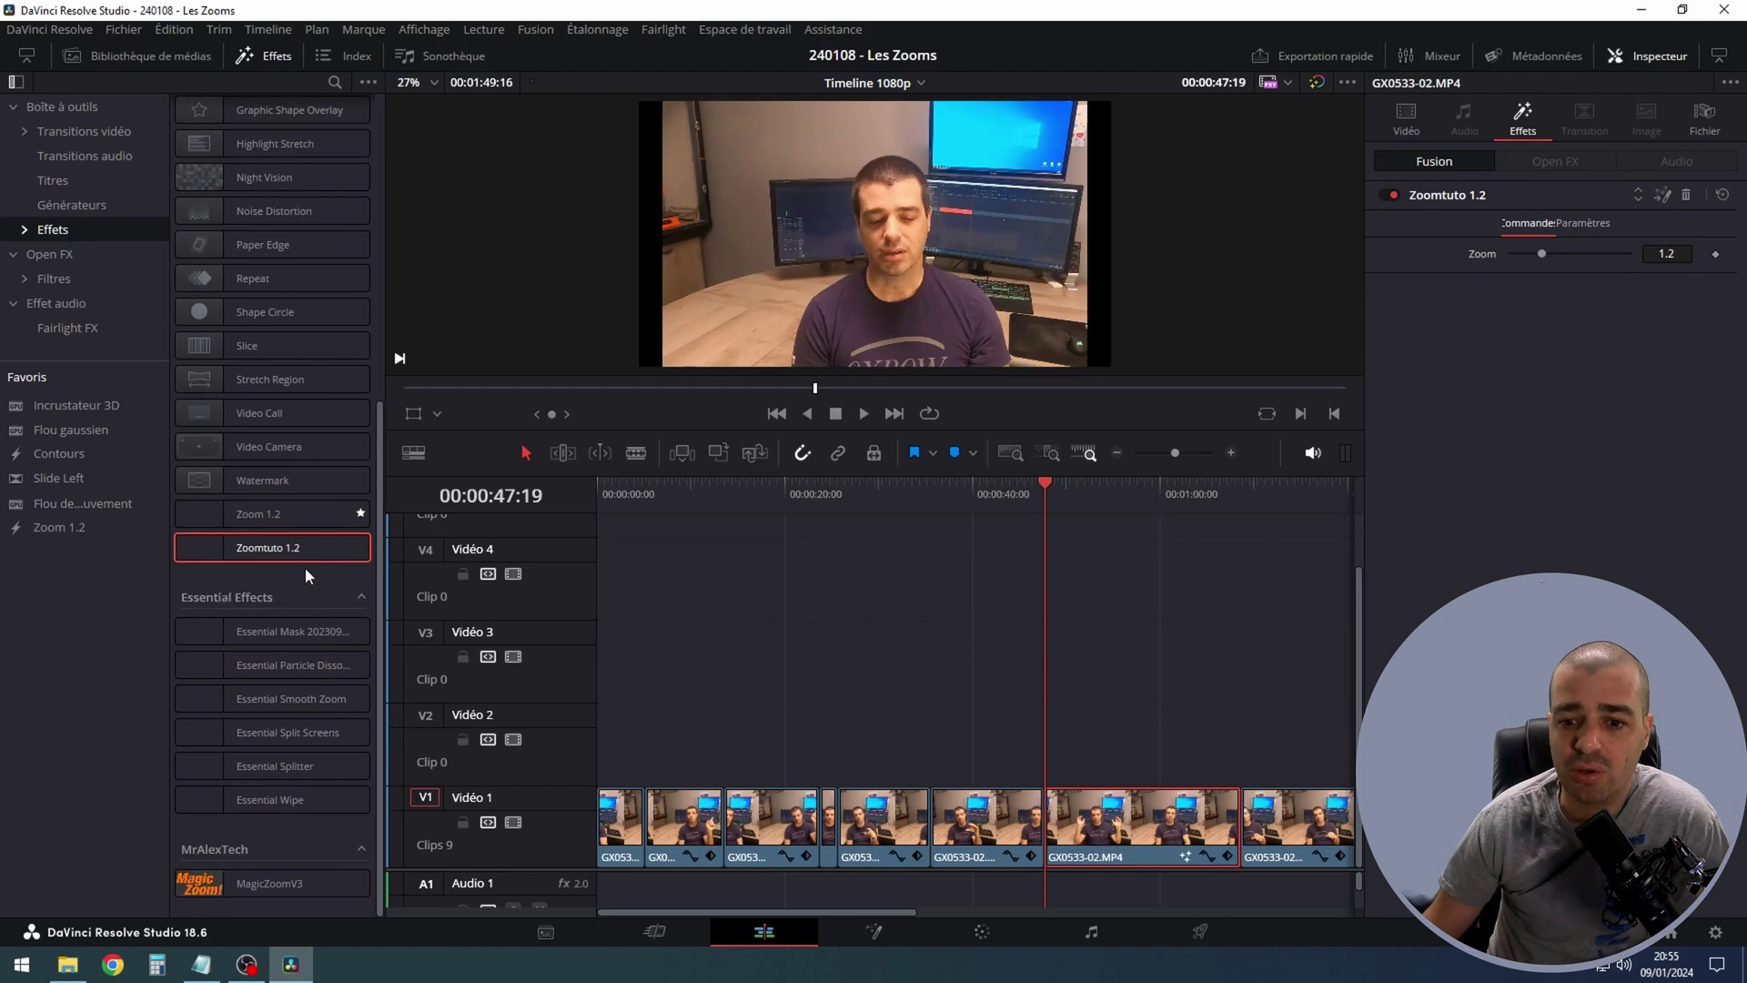
# Step: Apply the Zoomtuto 1.2 effect to the fifth and third clips on the Vidéo 1 track
pyautogui.moveTo(297, 557); pyautogui.dragTo(883, 824)
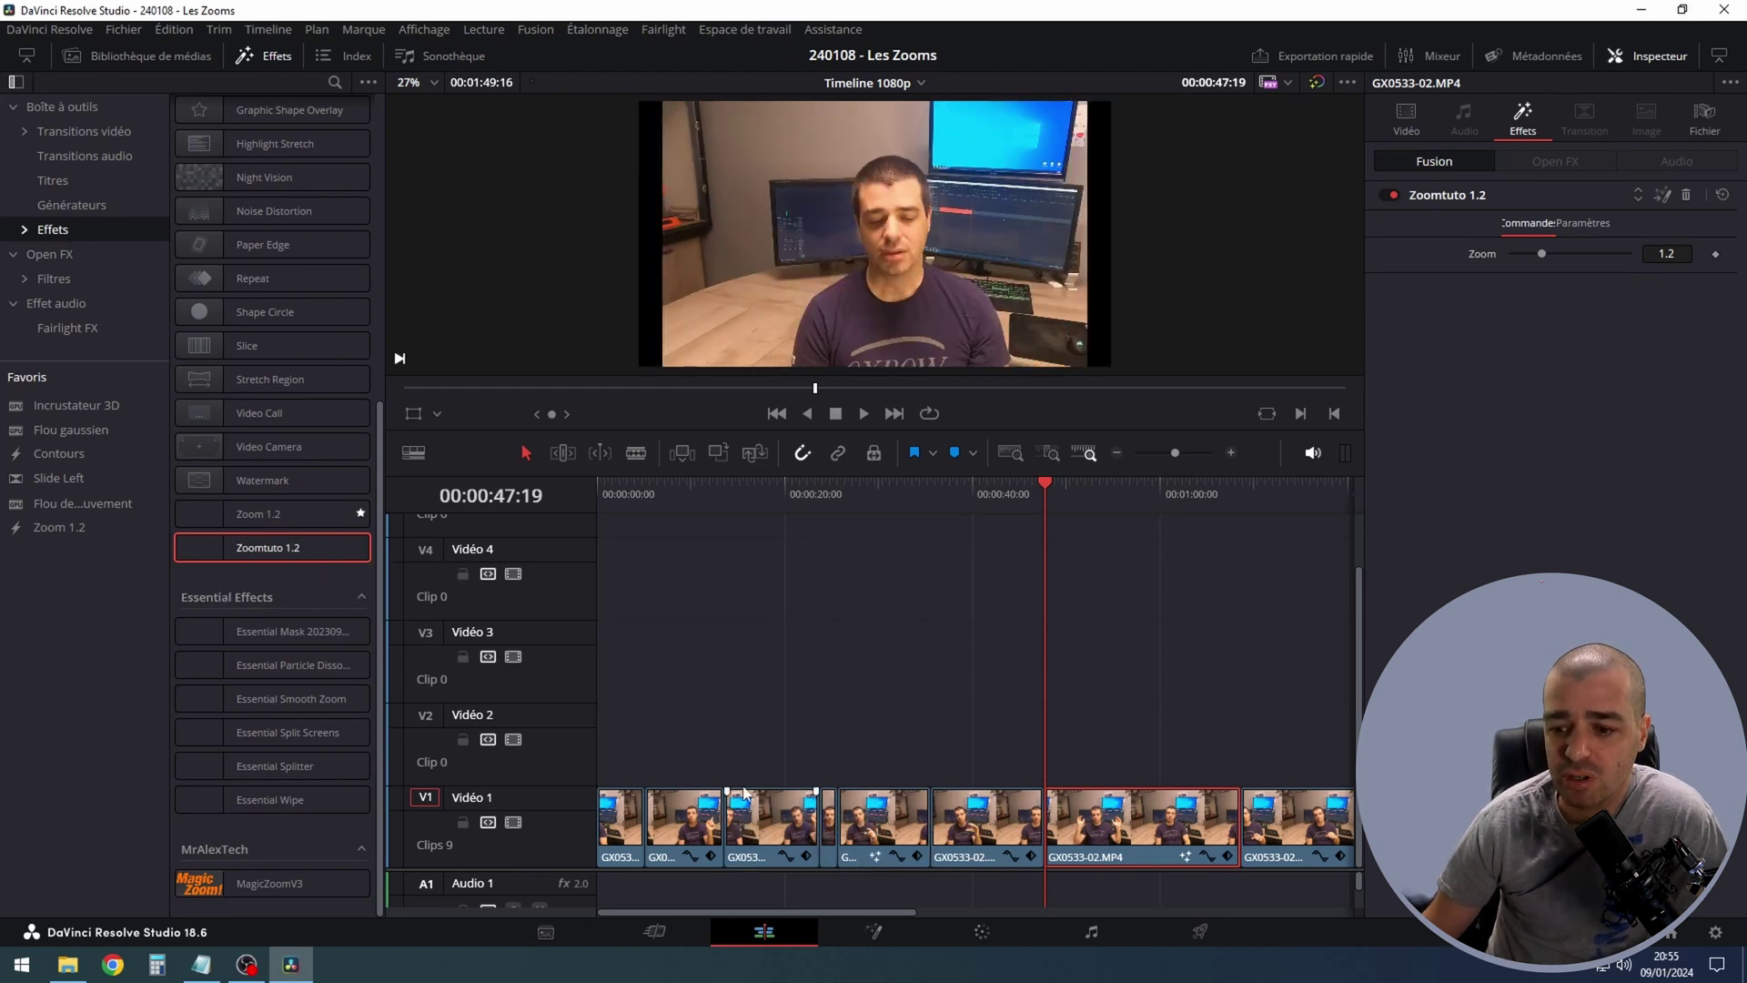
pyautogui.moveTo(258, 552); pyautogui.dragTo(759, 823)
pyautogui.click(725, 758)
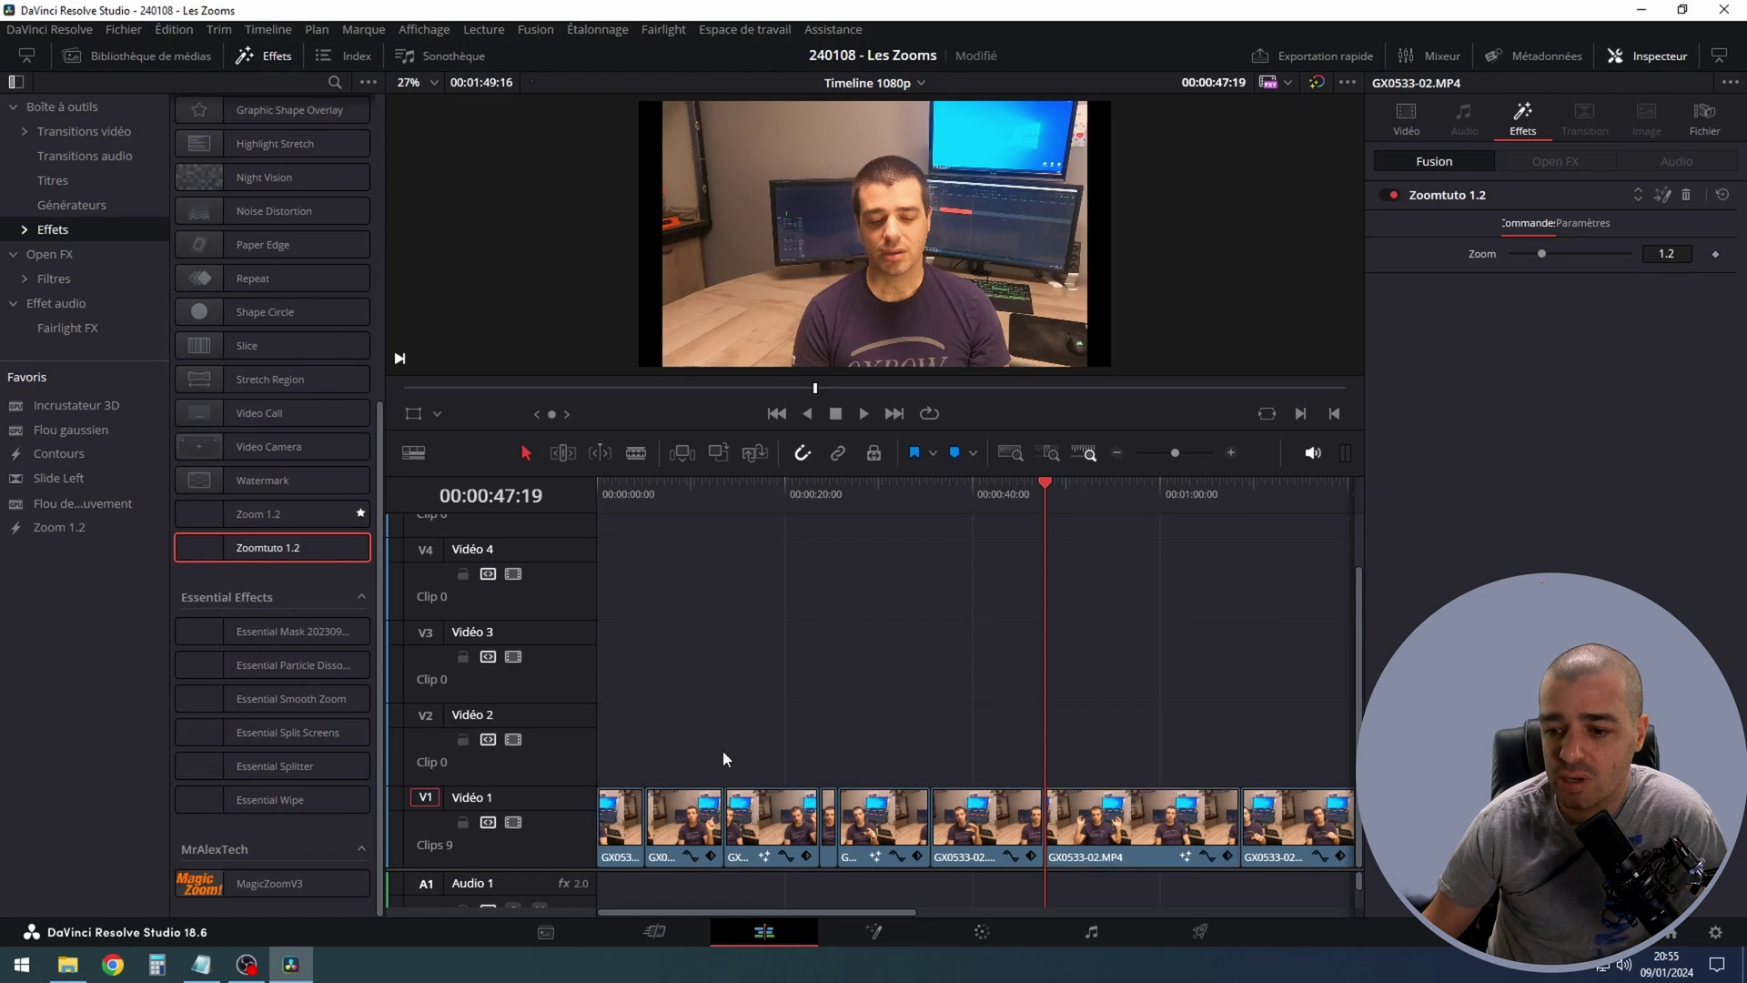
# Step: Play the timeline across the cut into the third clip to check the zoom effect
pyautogui.click(718, 507)
pyautogui.click(692, 495)
pyautogui.press('space')
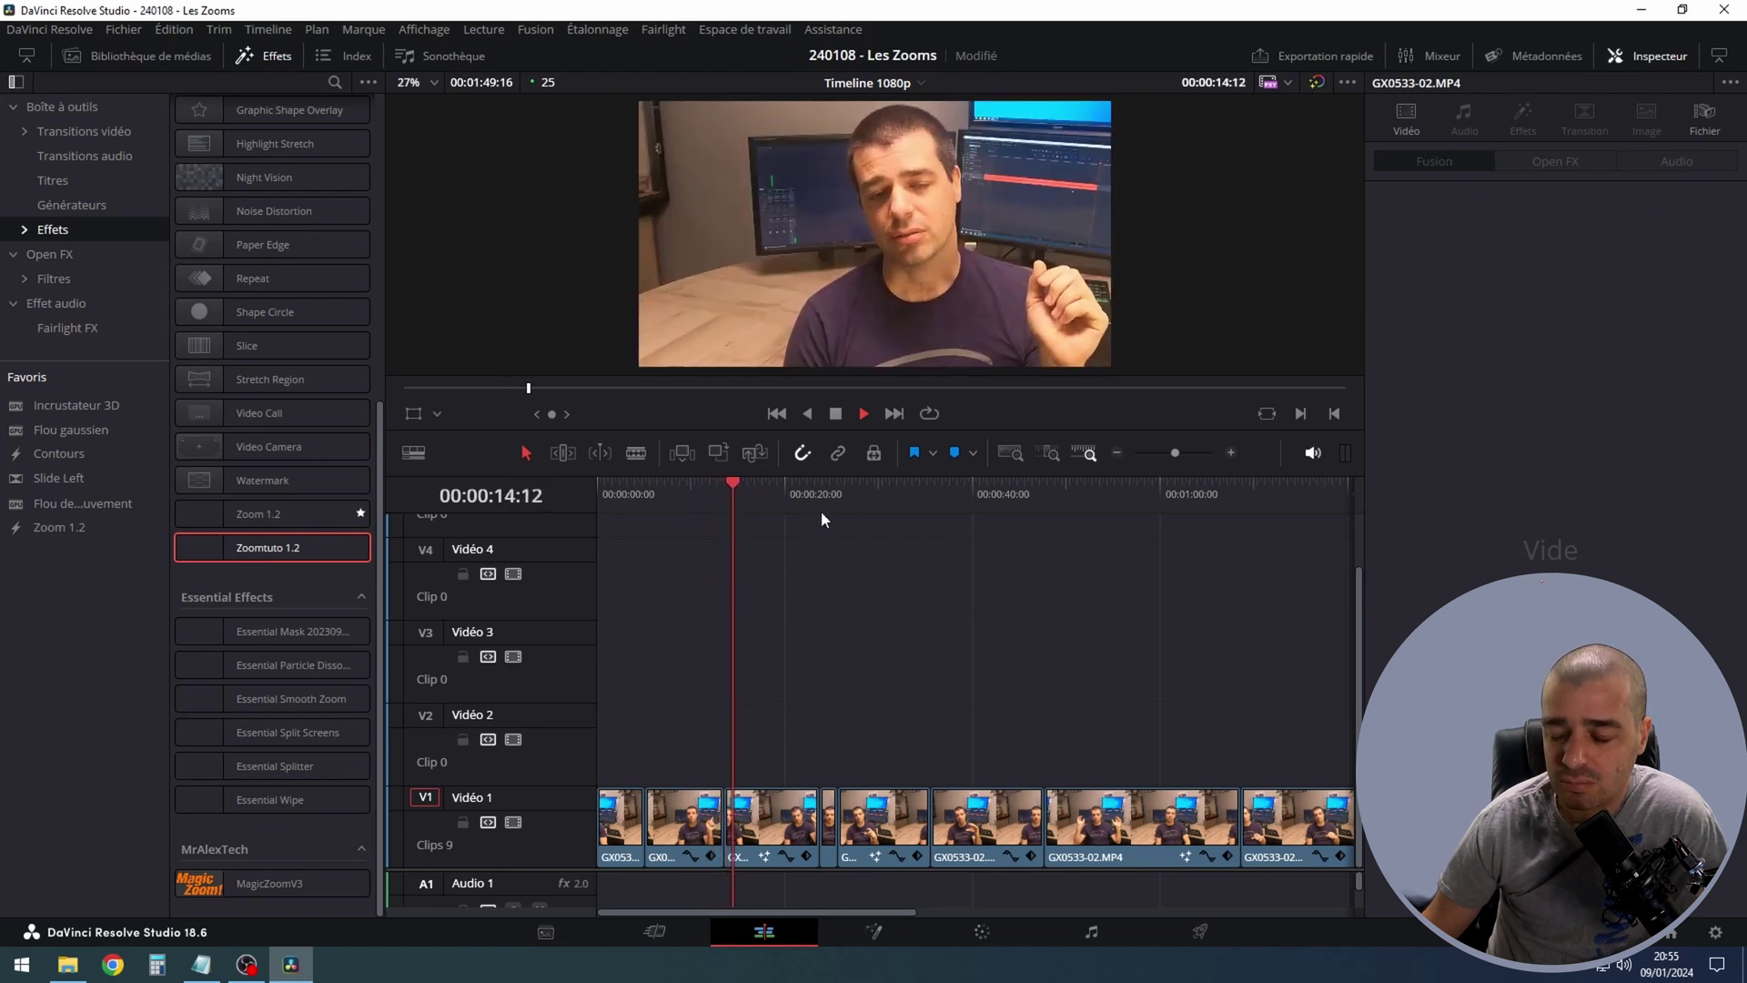
pyautogui.press('space')
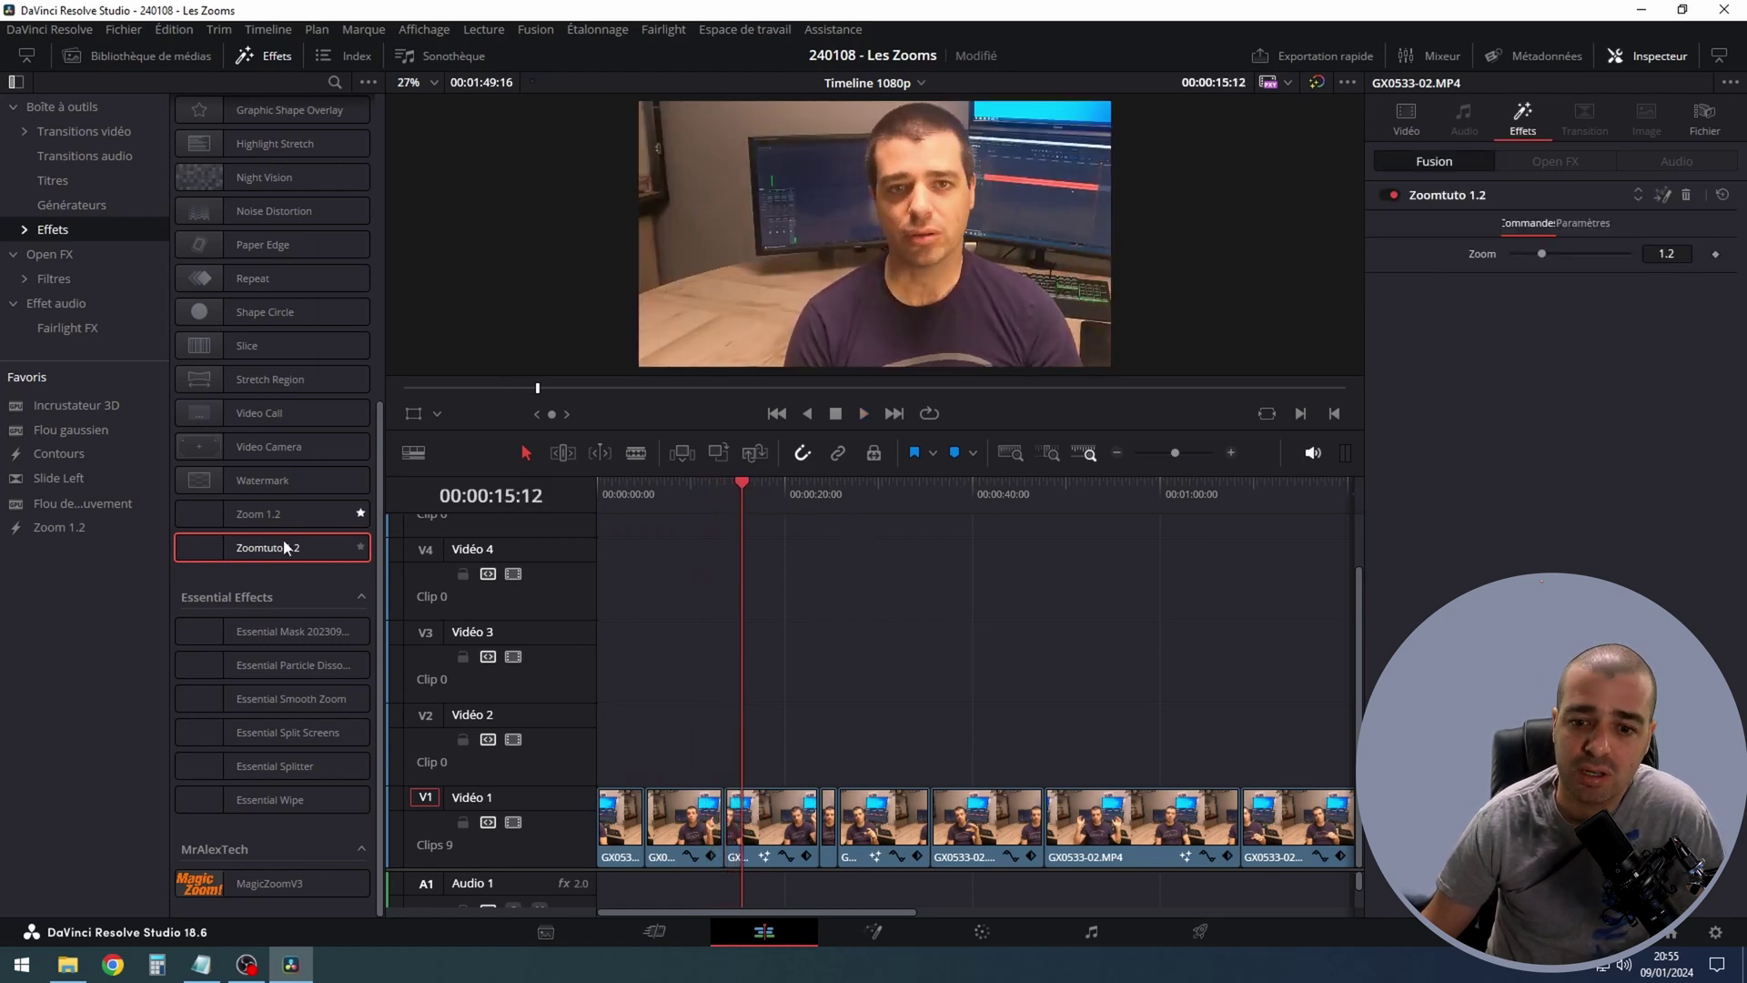
# Step: Raise the Zoomtuto 1.2 effect's zoom to about 1.283 on the third clip and select the sixth clip
pyautogui.moveTo(1542, 254); pyautogui.dragTo(1547, 258)
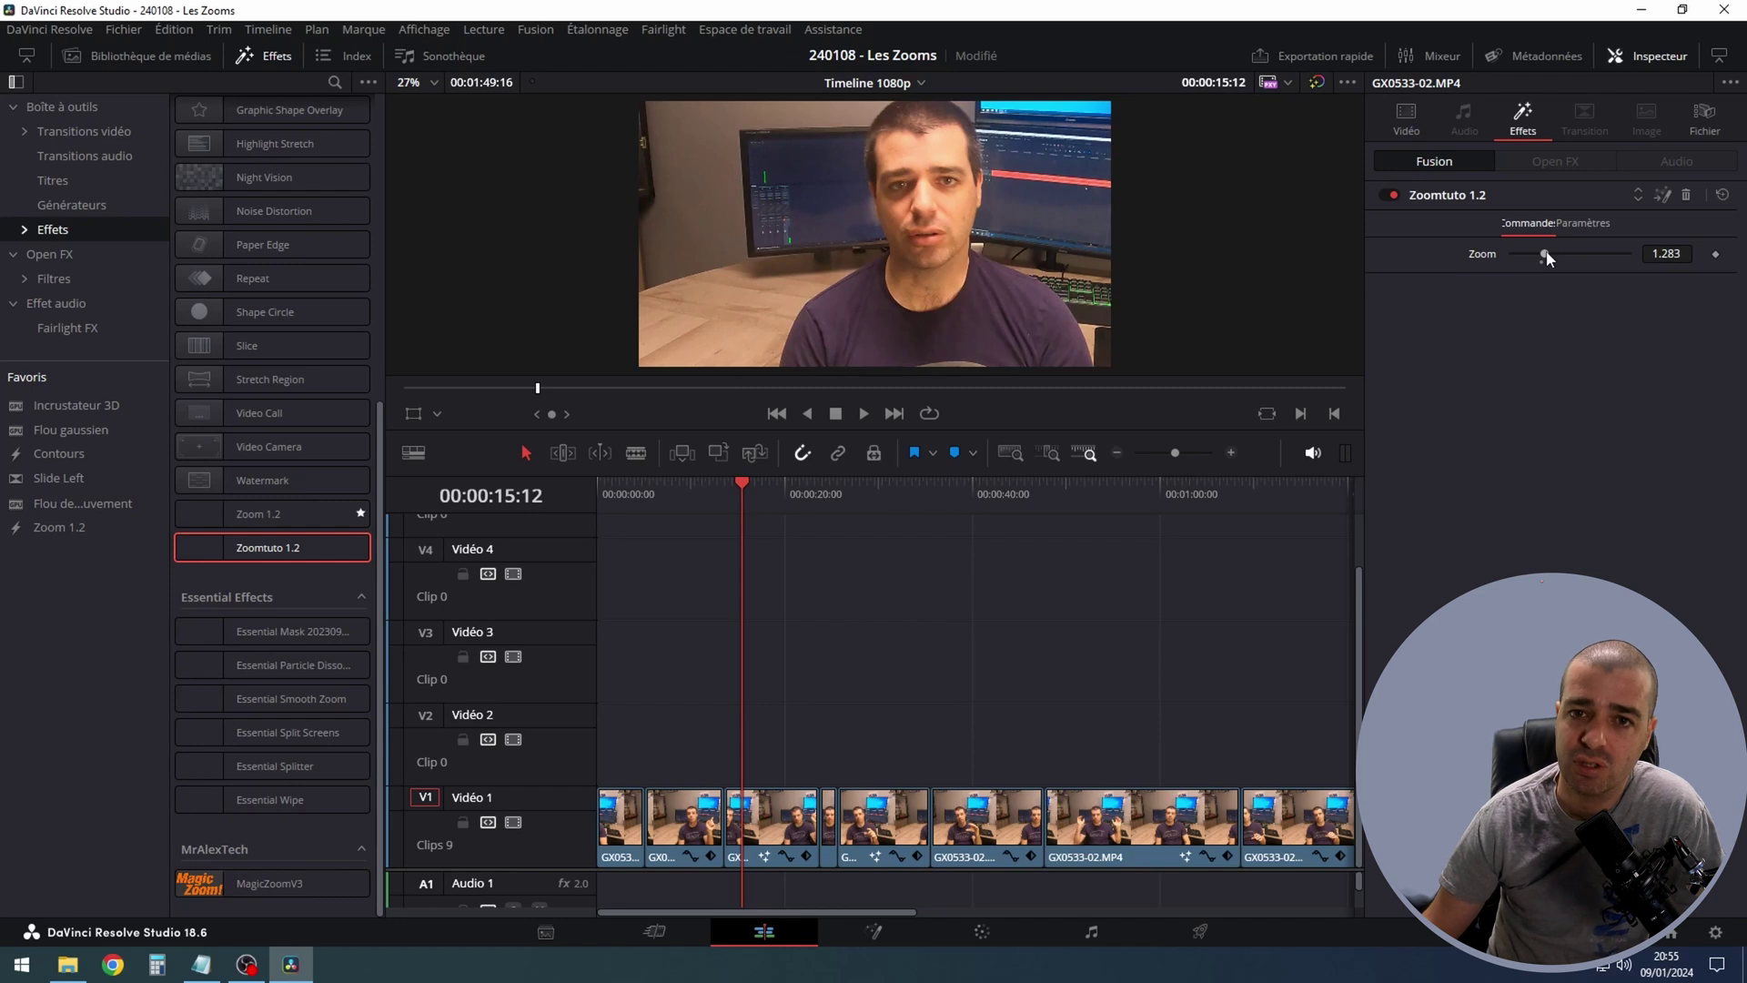
pyautogui.click(1008, 821)
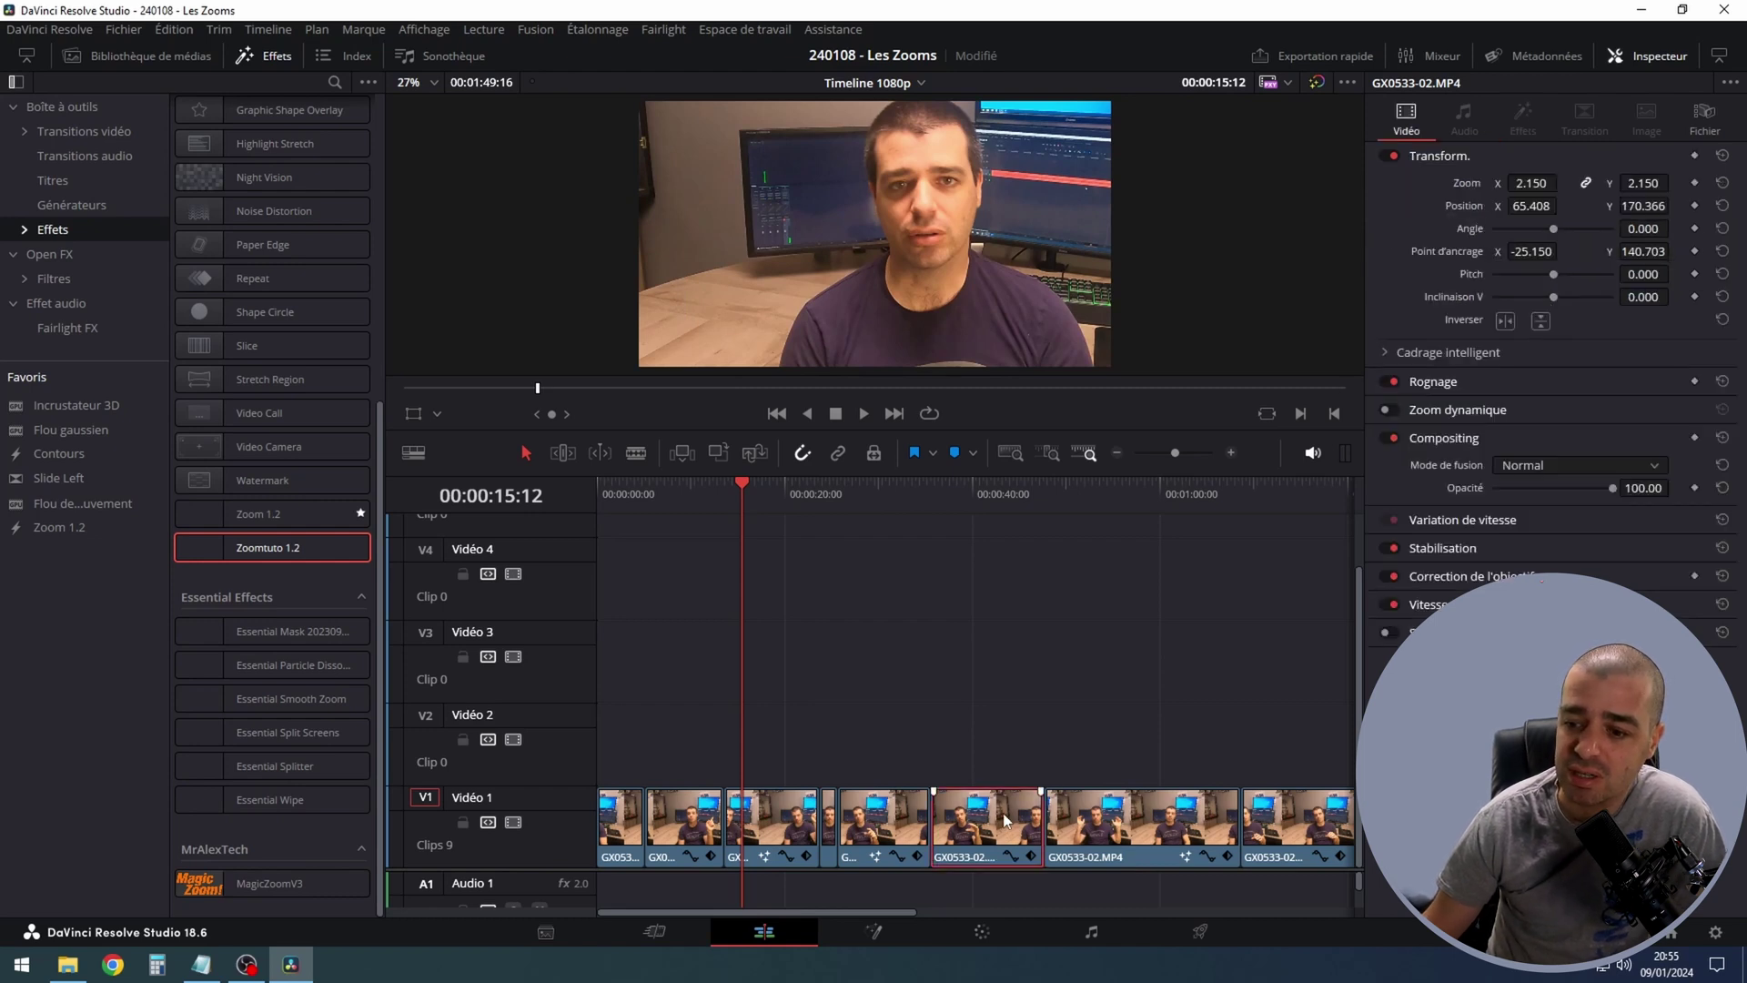